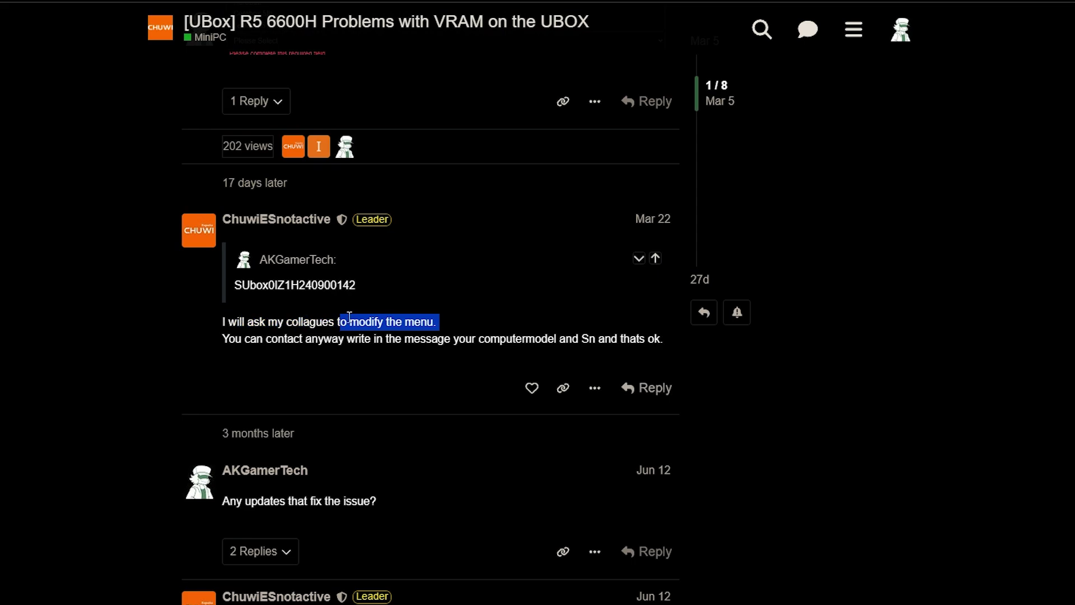
# Highlight, then clear, the reply line about sending the model and serial number.
pyautogui.click(282, 341)
pyautogui.moveTo(281, 341); pyautogui.dragTo(597, 344)
pyautogui.click(177, 350)
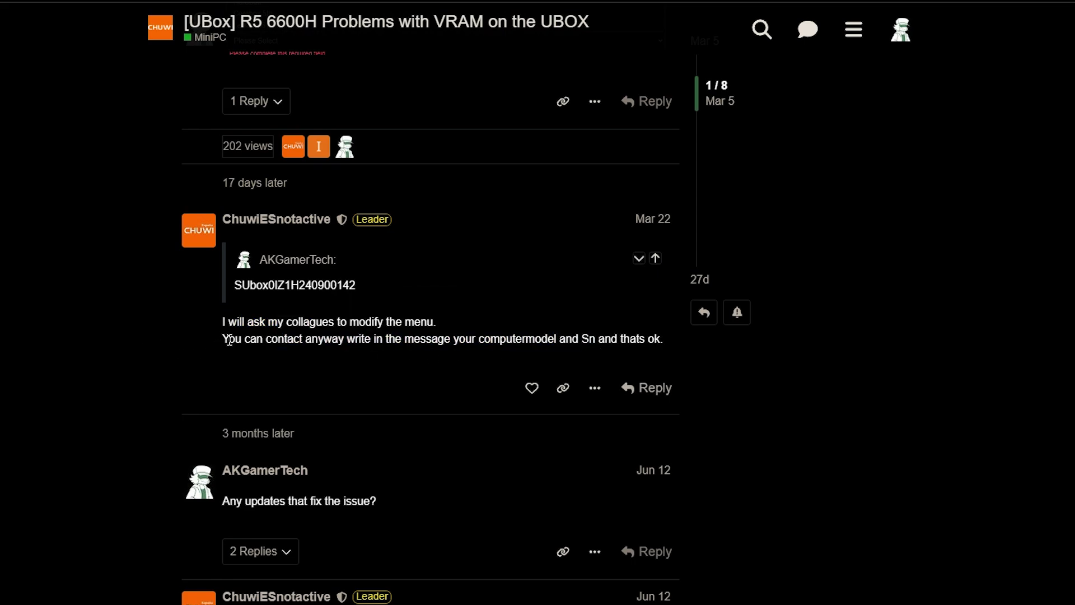
# Scroll through the steps of the French VRAM restoration tutorial PDF.
pyautogui.scroll(-6, 338, 296)
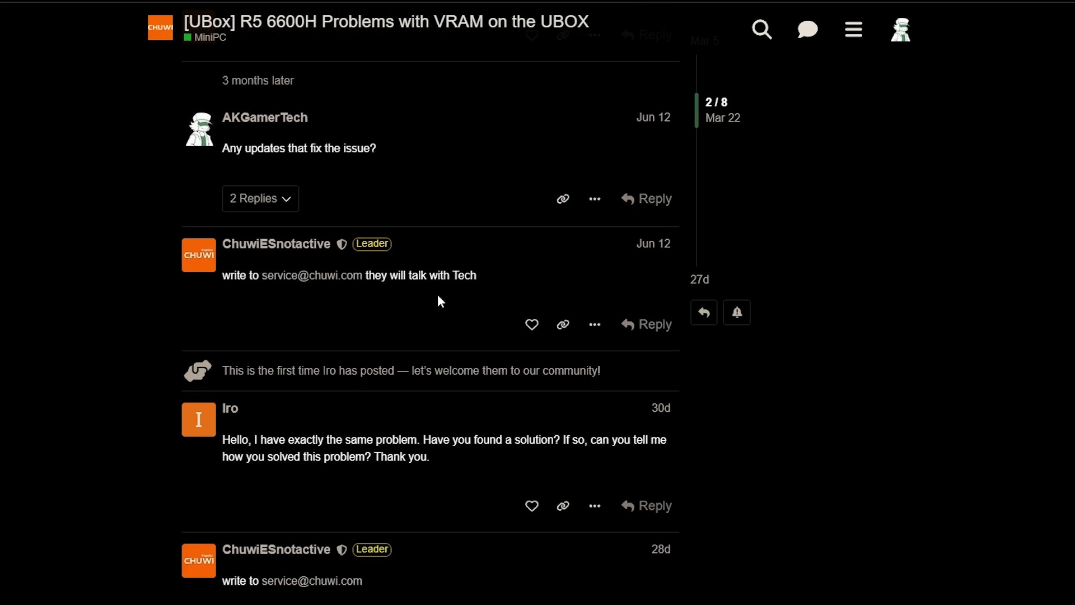
pyautogui.scroll(-2, 439, 300)
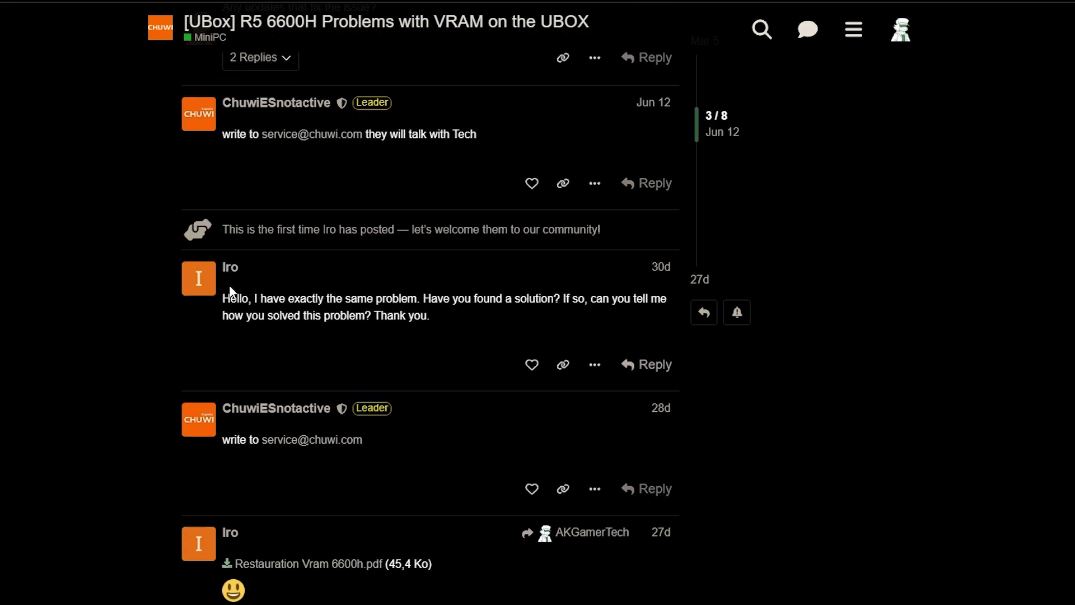
pyautogui.scroll(-4, 185, 252)
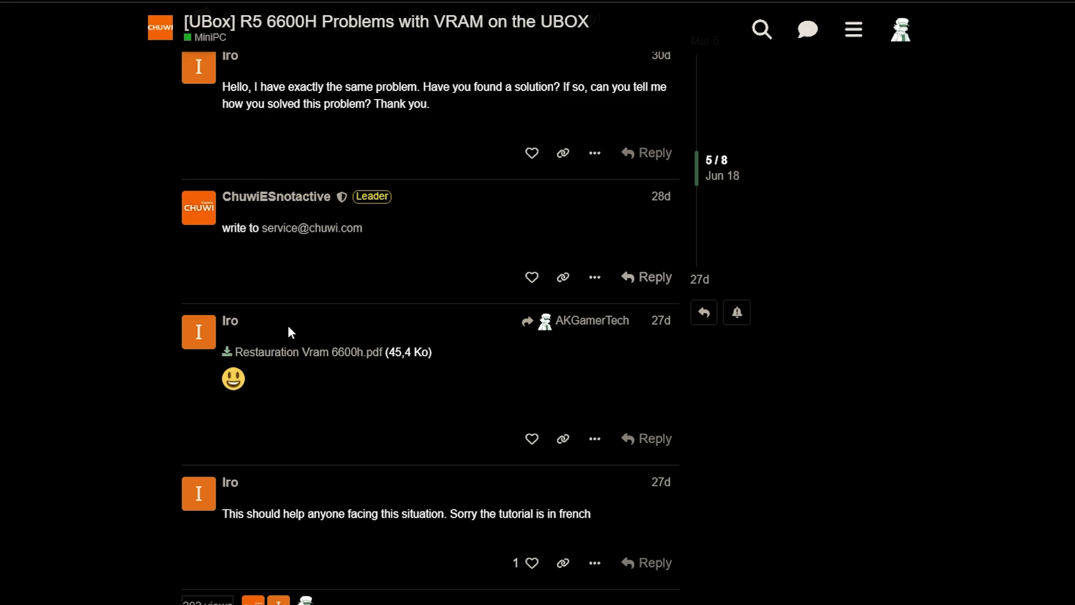
pyautogui.scroll(-1, 428, 392)
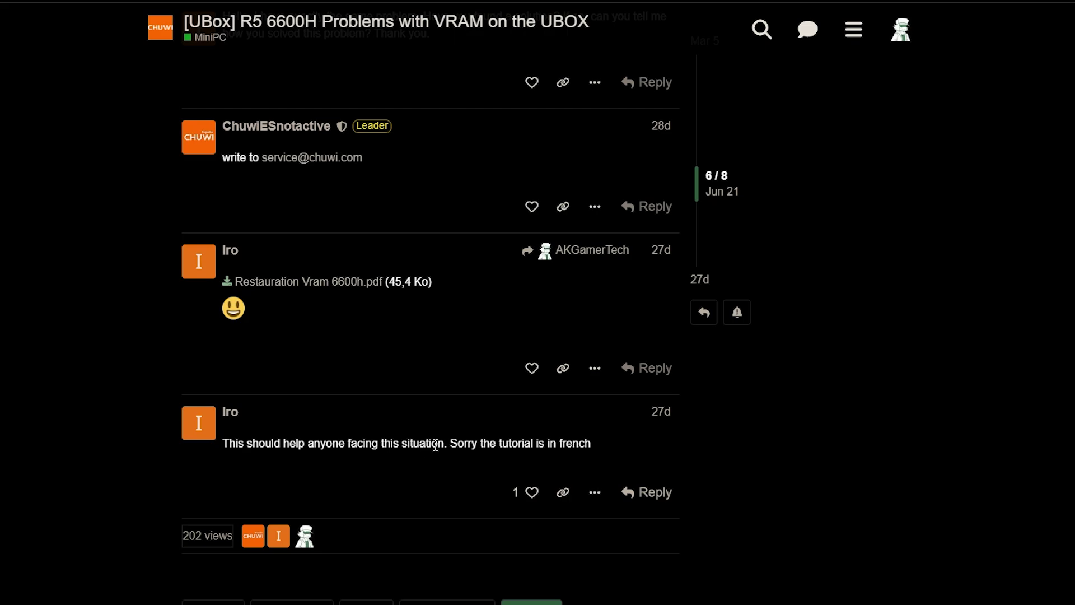
pyautogui.scroll(-1, 607, 465)
pyautogui.scroll(-2, 247, 328)
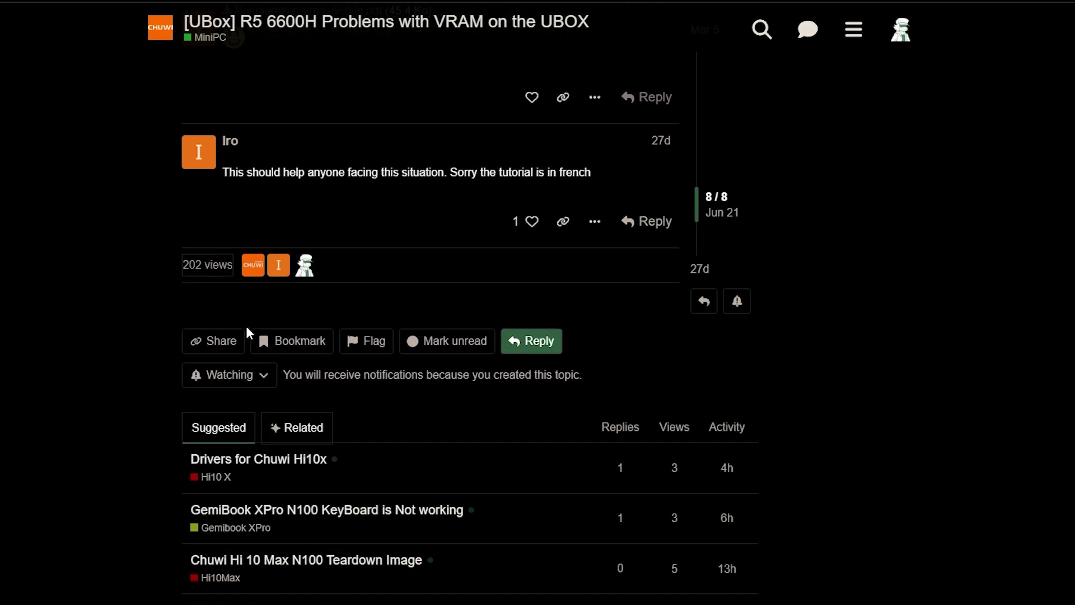
pyautogui.scroll(8, 33, 280)
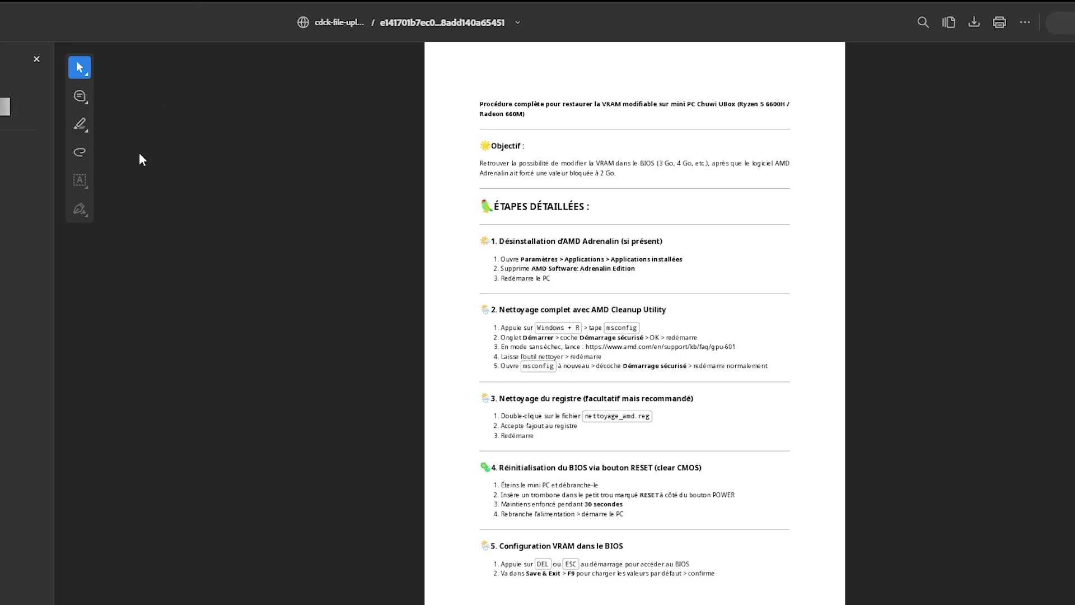
# Close the PDF sidebar and select the tutorial text from its title through section 4.
pyautogui.click(45, 61)
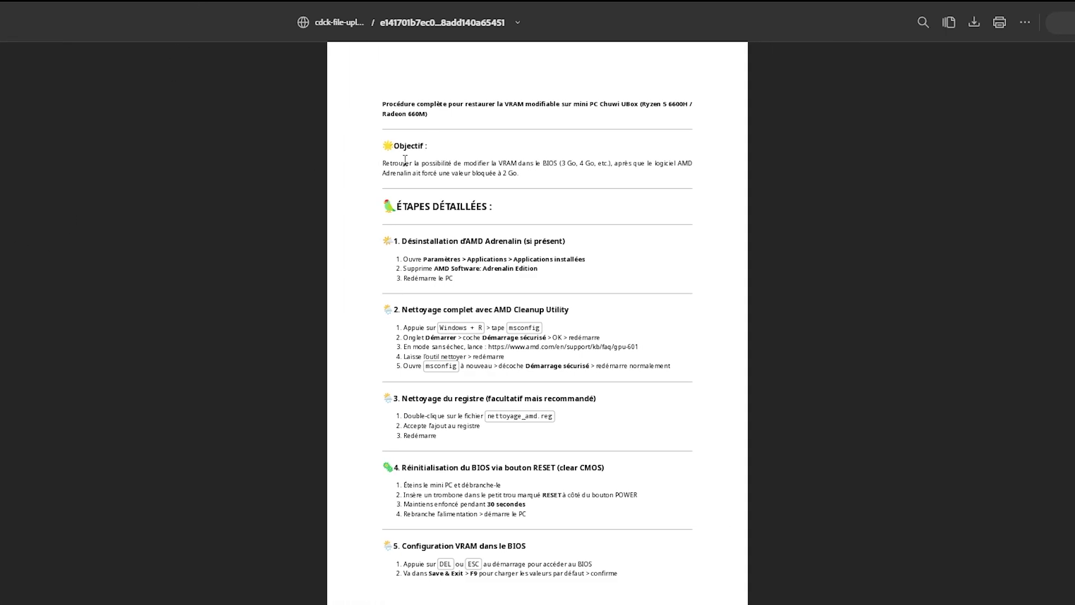
pyautogui.moveTo(383, 147); pyautogui.dragTo(411, 151)
pyautogui.click(425, 148)
pyautogui.moveTo(370, 102); pyautogui.dragTo(546, 524)
pyautogui.scroll(-5, 546, 524)
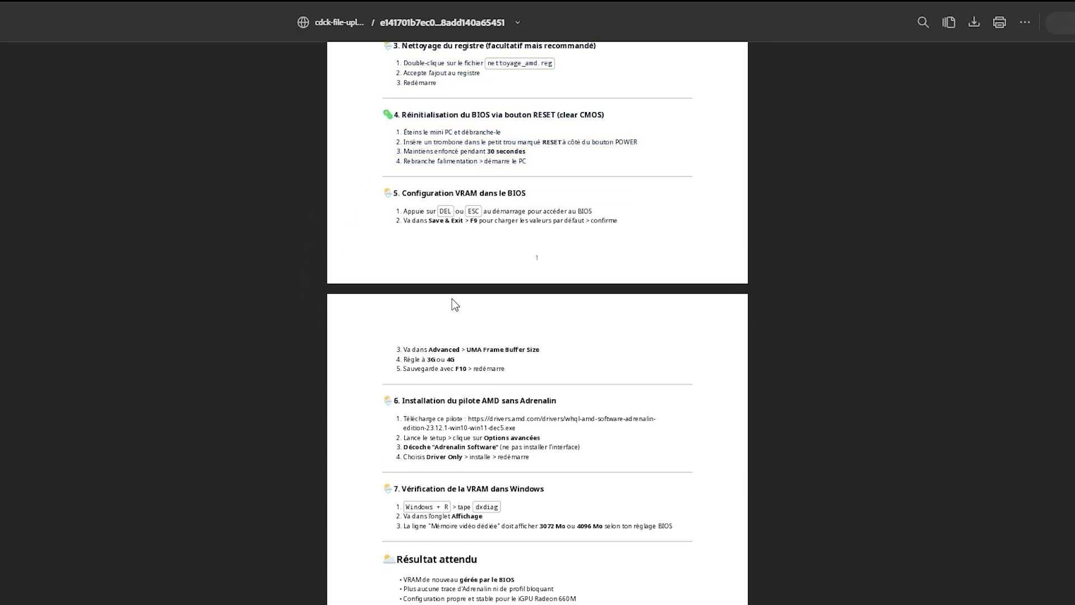
pyautogui.scroll(-3, 451, 297)
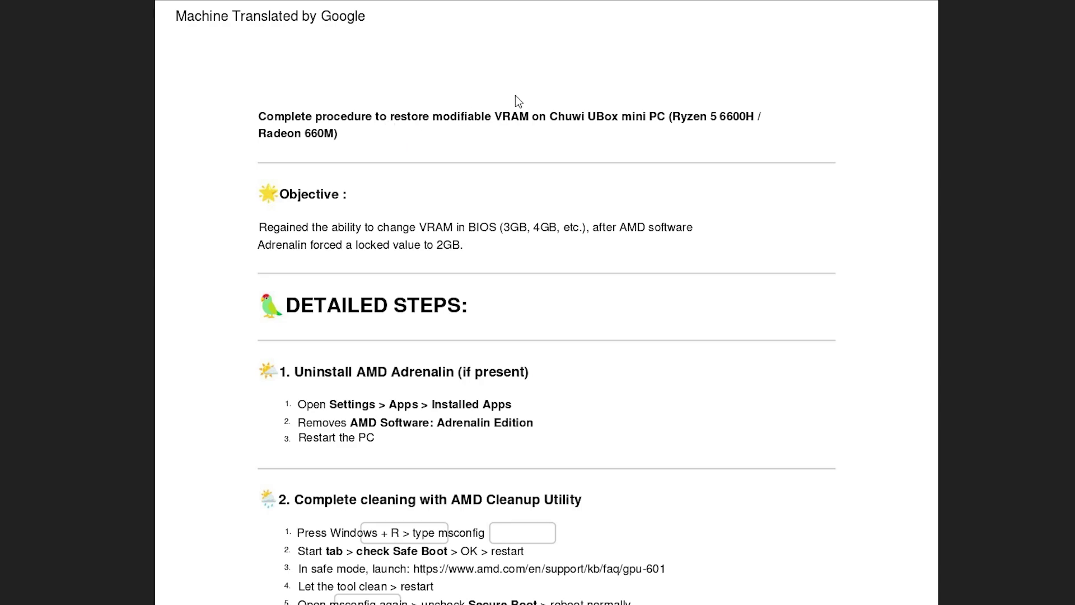
# Launch Windows Settings by searching 'settings' and go to Apps > Installed apps.
pyautogui.press('super+d')
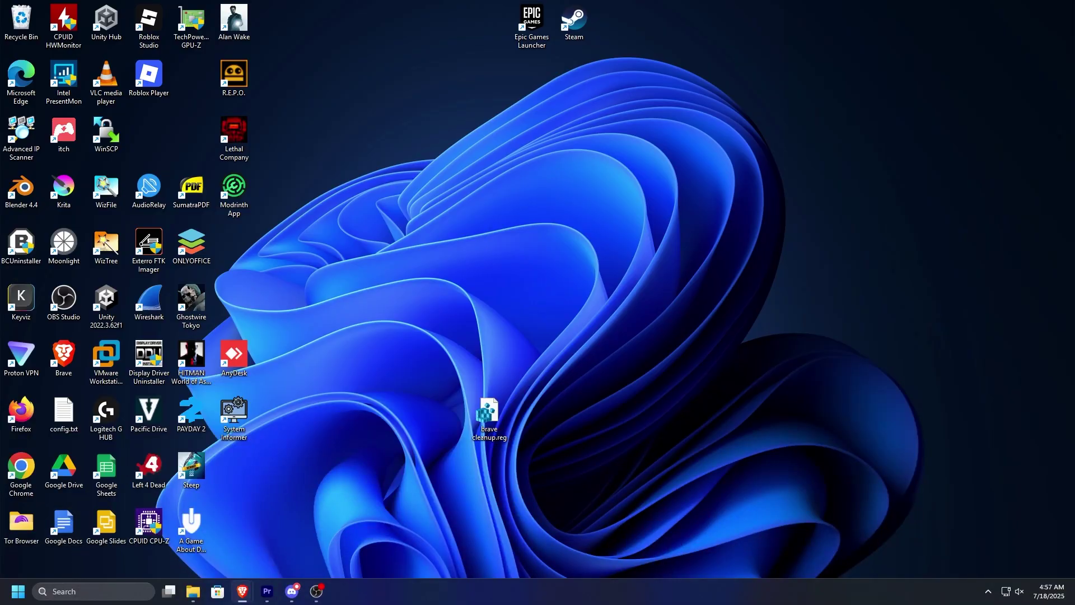
pyautogui.press('super')
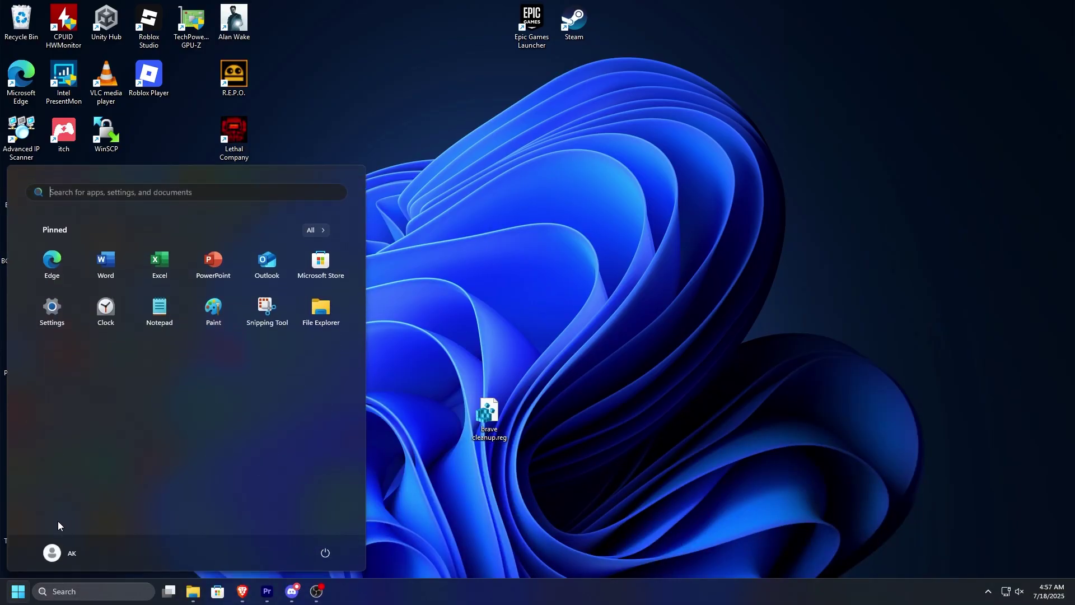
pyautogui.write('settings')
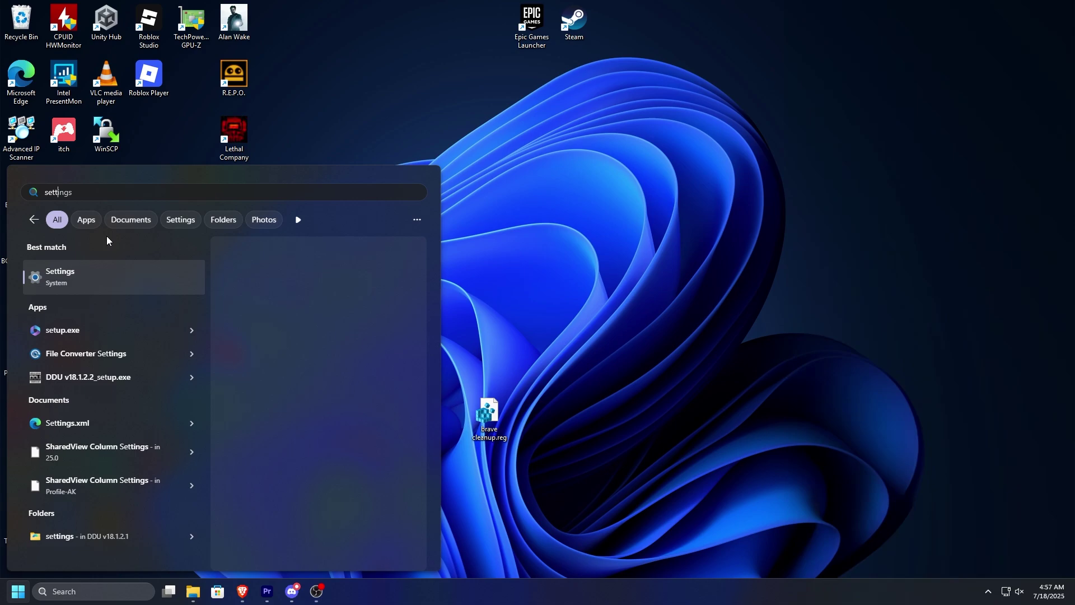
pyautogui.press('Escape')
pyautogui.press('super')
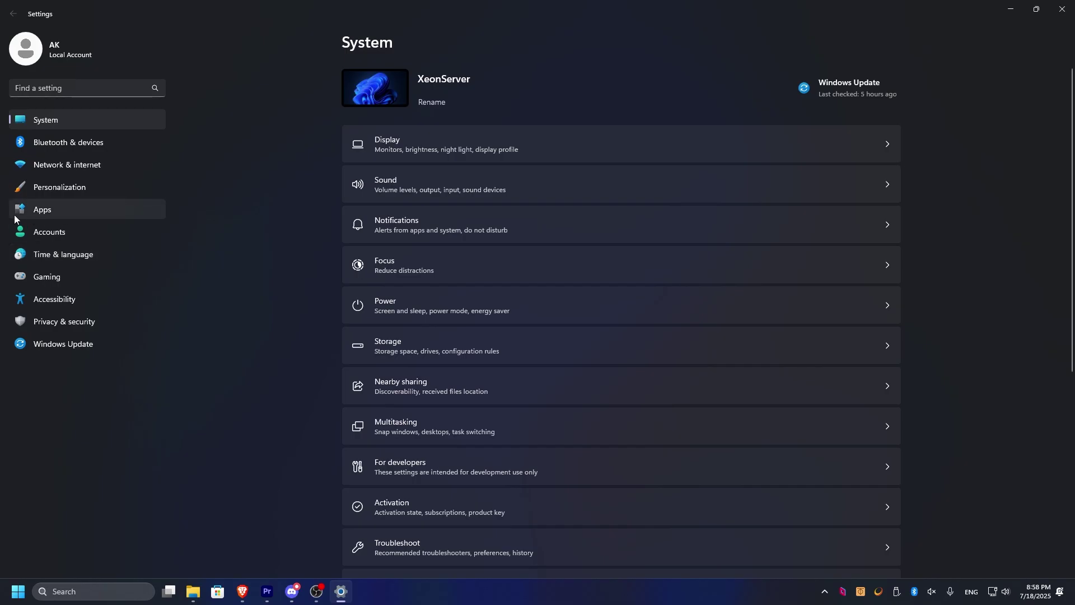
pyautogui.click(58, 211)
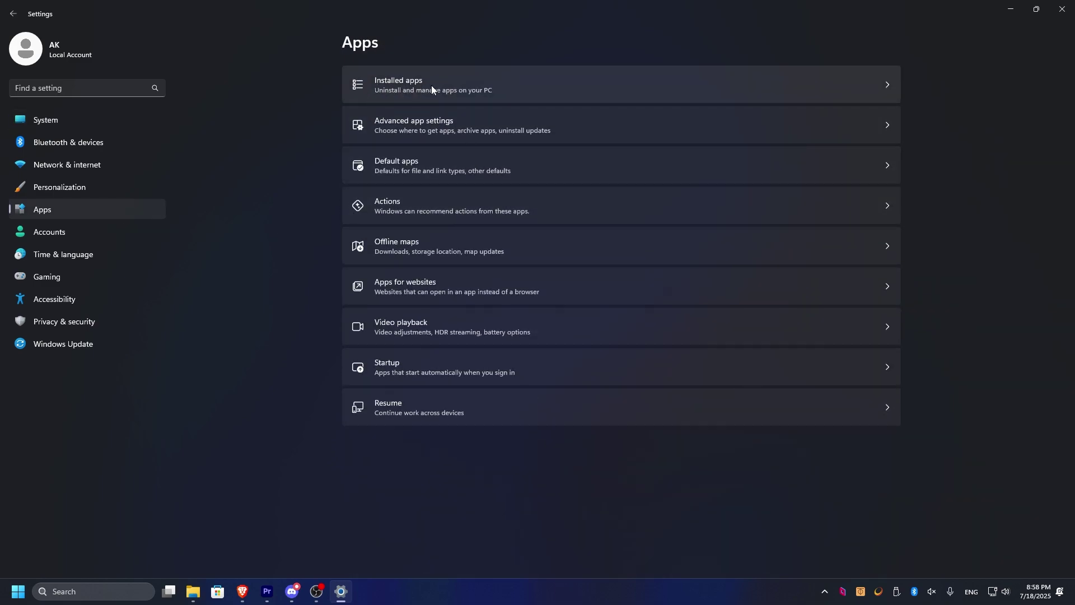
pyautogui.click(431, 86)
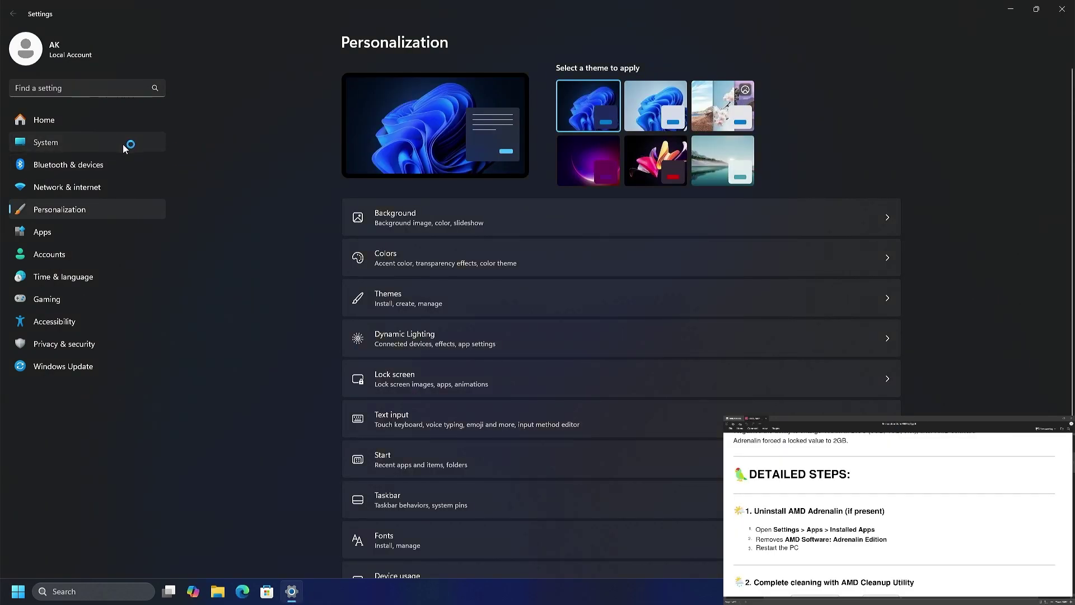
# Return to Apps > Installed apps and scroll down the app list.
pyautogui.click(109, 142)
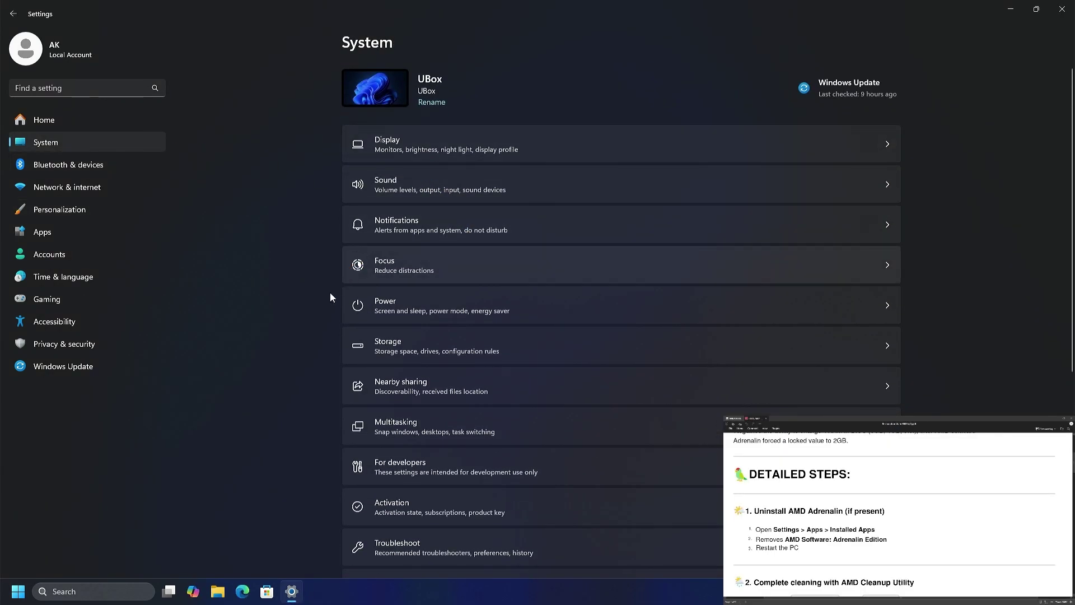
pyautogui.click(42, 234)
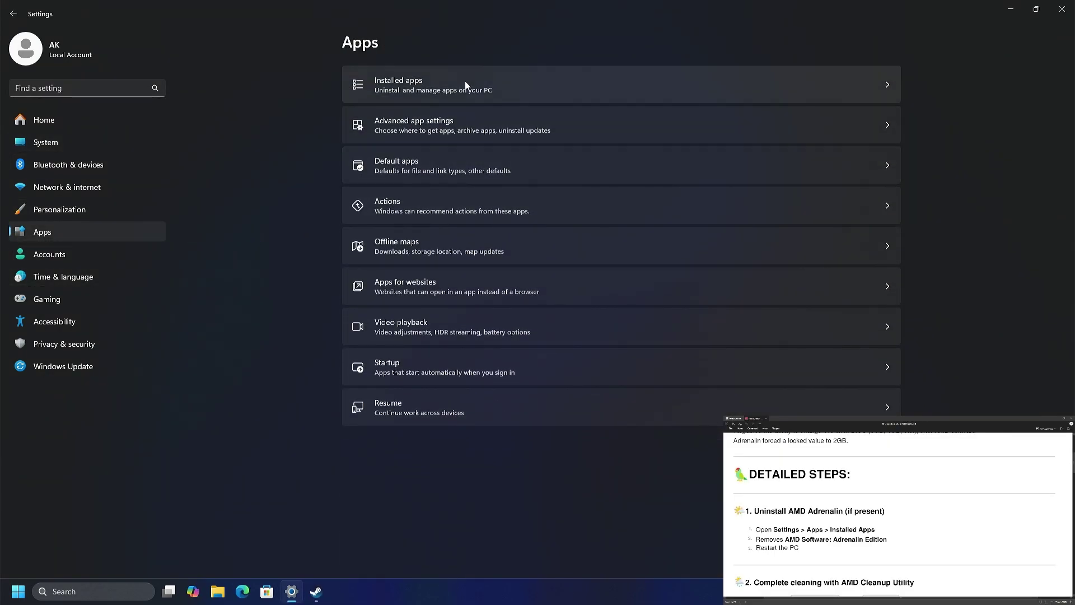
pyautogui.click(465, 83)
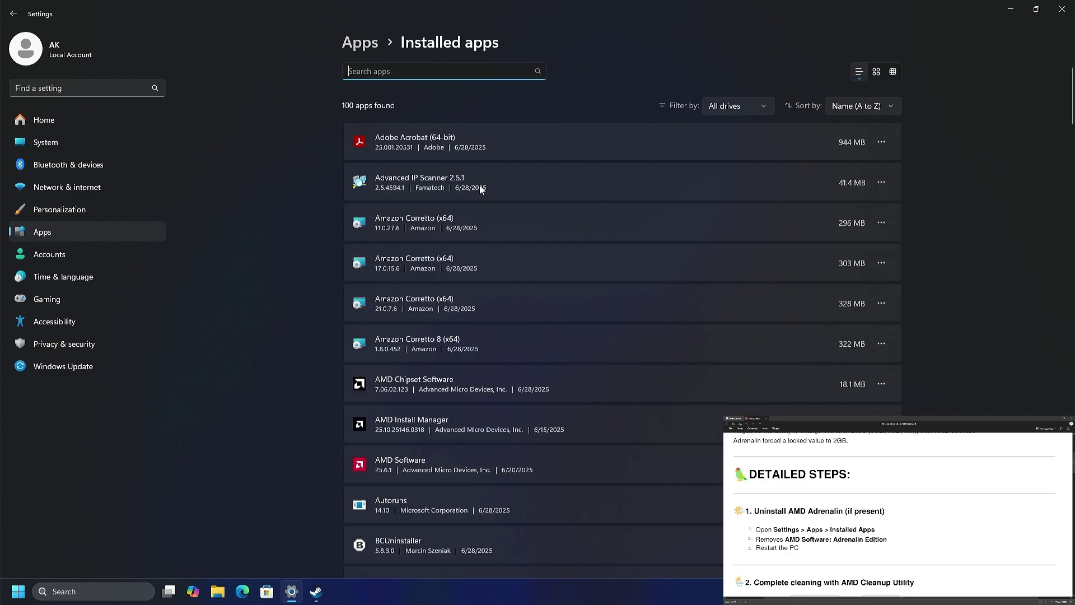
pyautogui.scroll(-3, 432, 305)
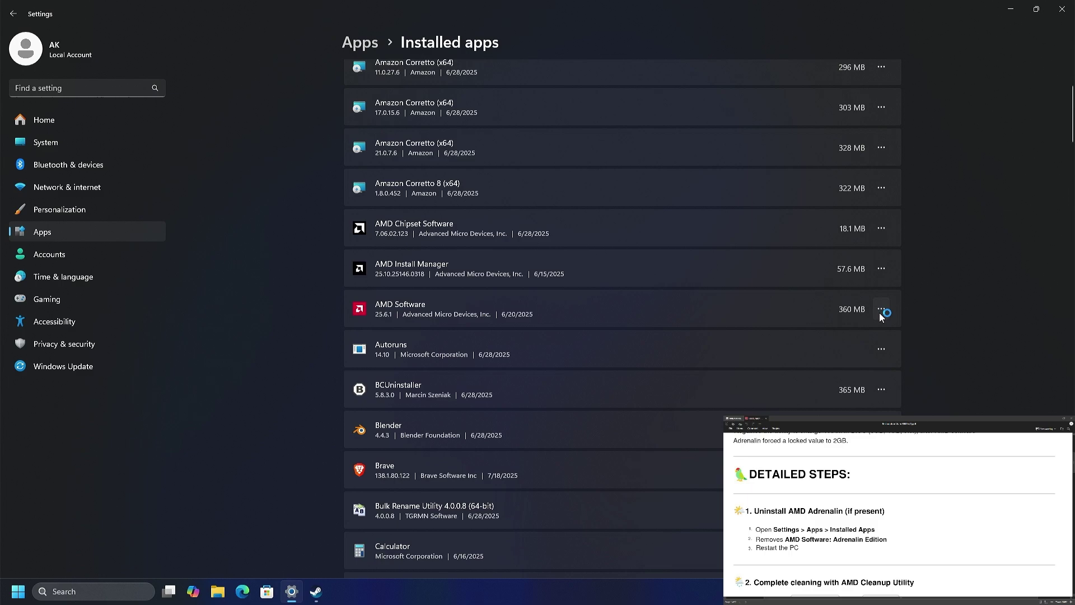
# Uninstall AMD Software from its options menu and move the uninstaller window aside.
pyautogui.click(880, 310)
pyautogui.click(677, 318)
pyautogui.click(888, 311)
pyautogui.click(837, 354)
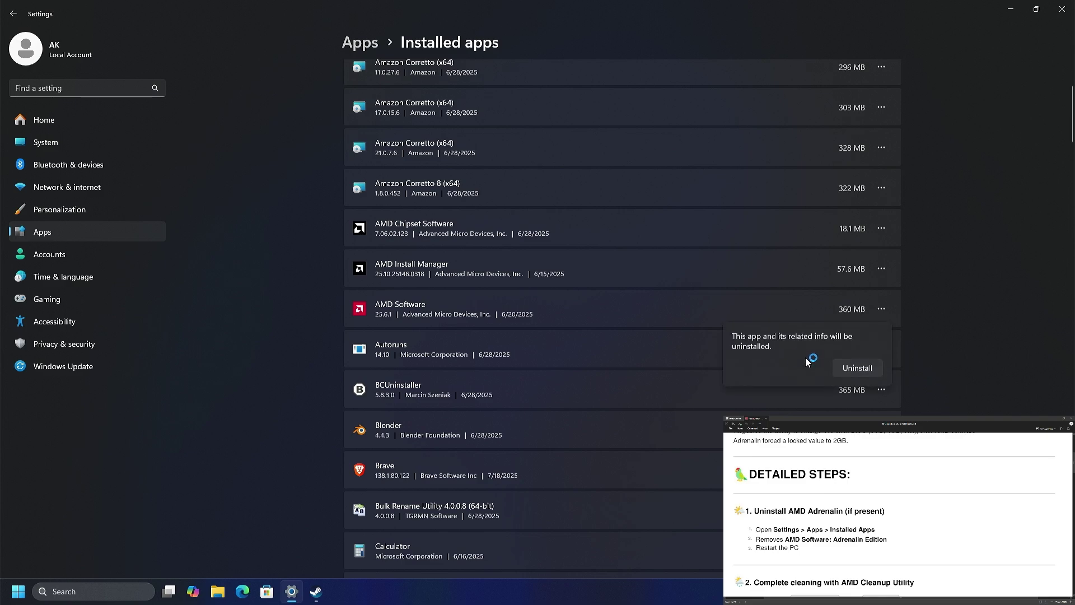
pyautogui.click(865, 368)
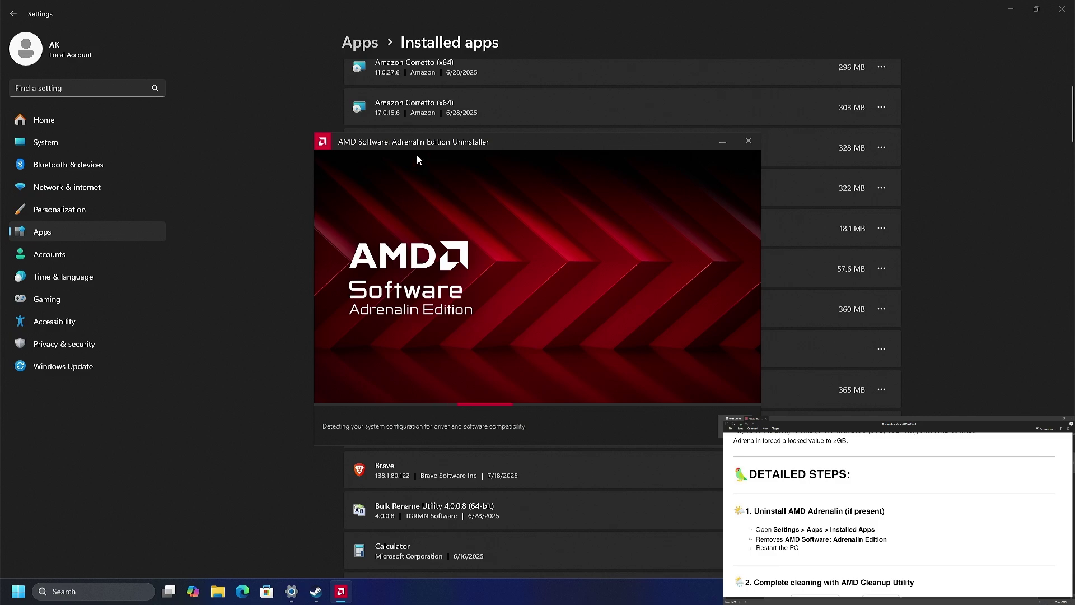
pyautogui.moveTo(414, 145); pyautogui.dragTo(204, 75)
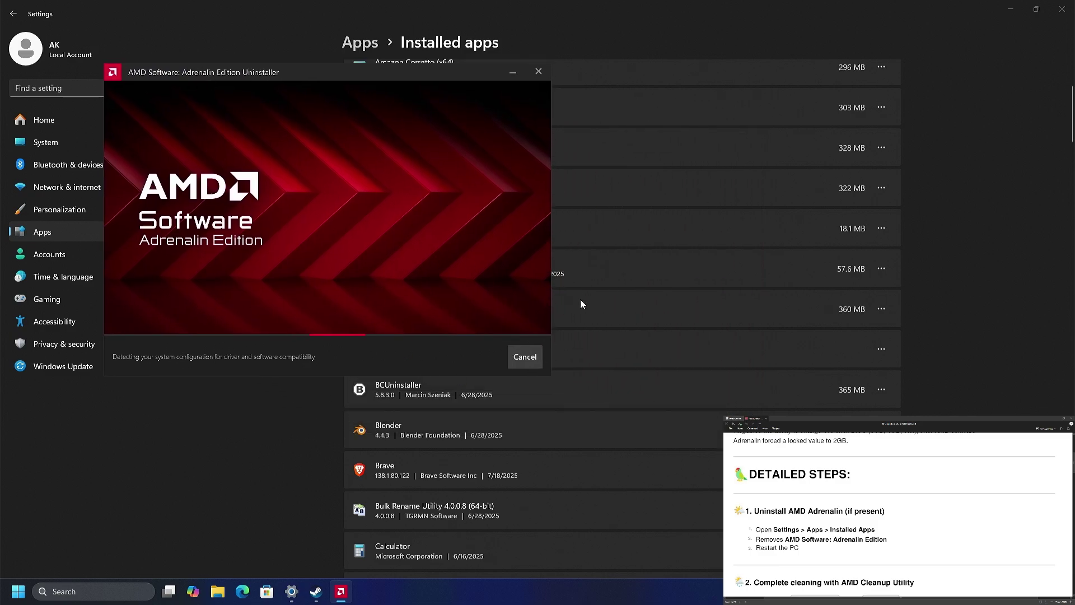
pyautogui.scroll(-5, 700, 358)
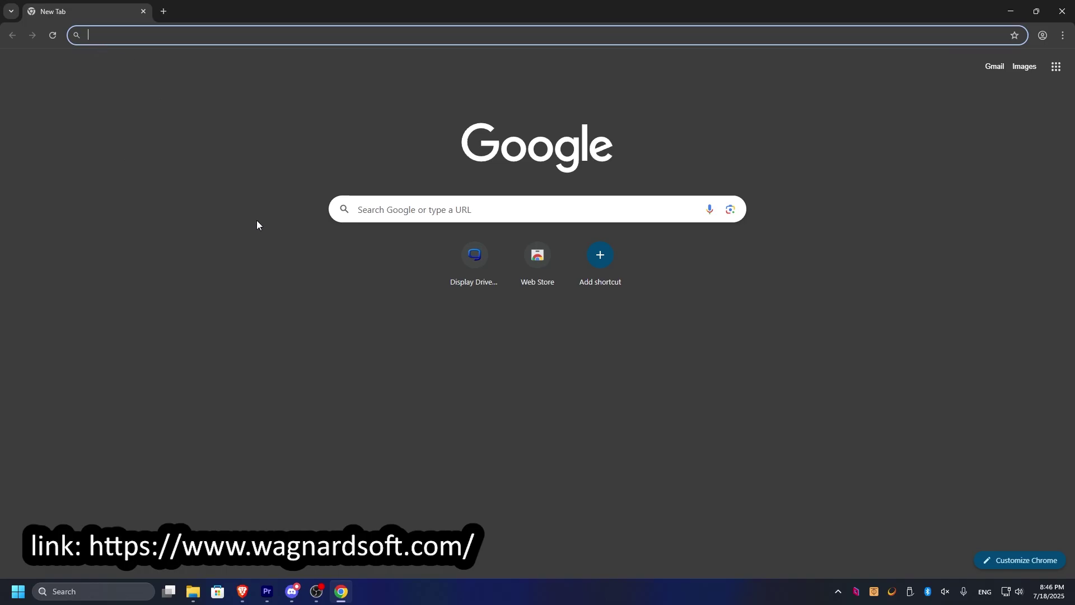
# Go to wagnardsoft.com and download the Display Driver Uninstaller installer.
pyautogui.hotkey('ctrl', 'l')
pyautogui.write('https://www.wagnardsoft.com/')
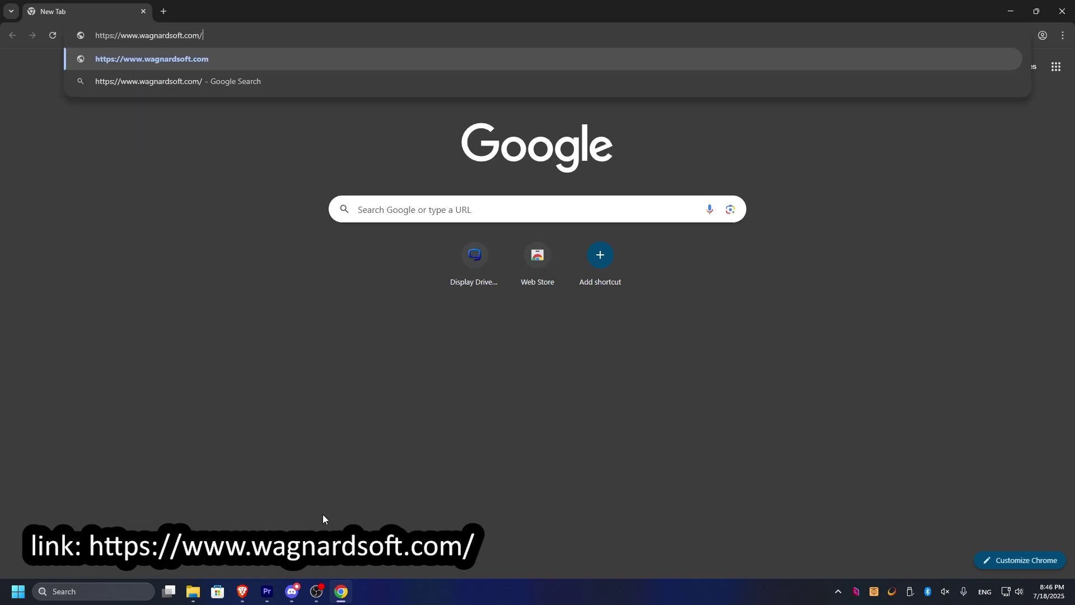
pyautogui.press('Return')
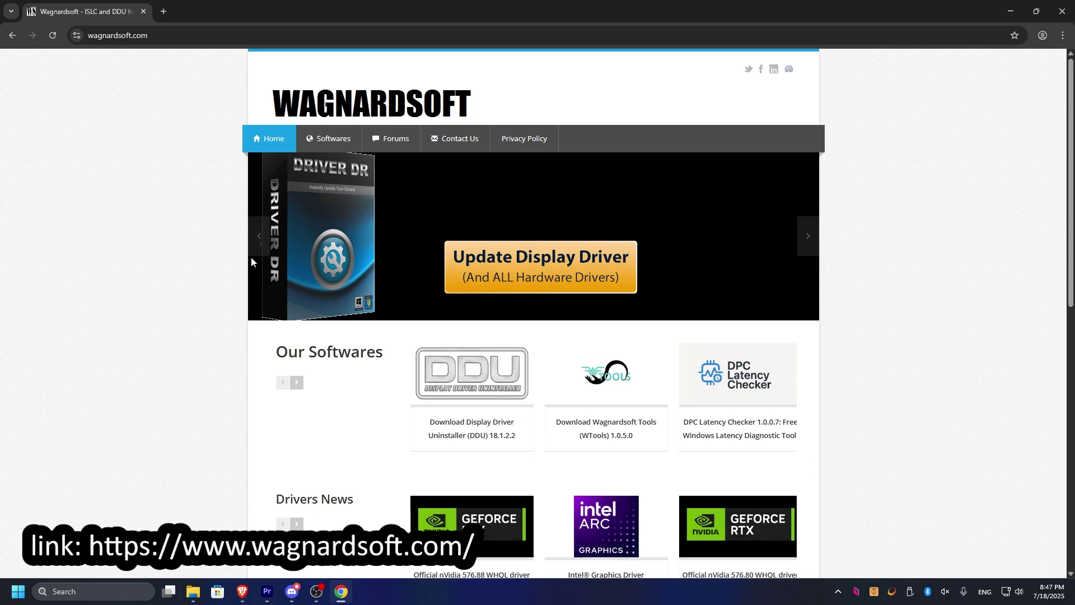
pyautogui.click(481, 387)
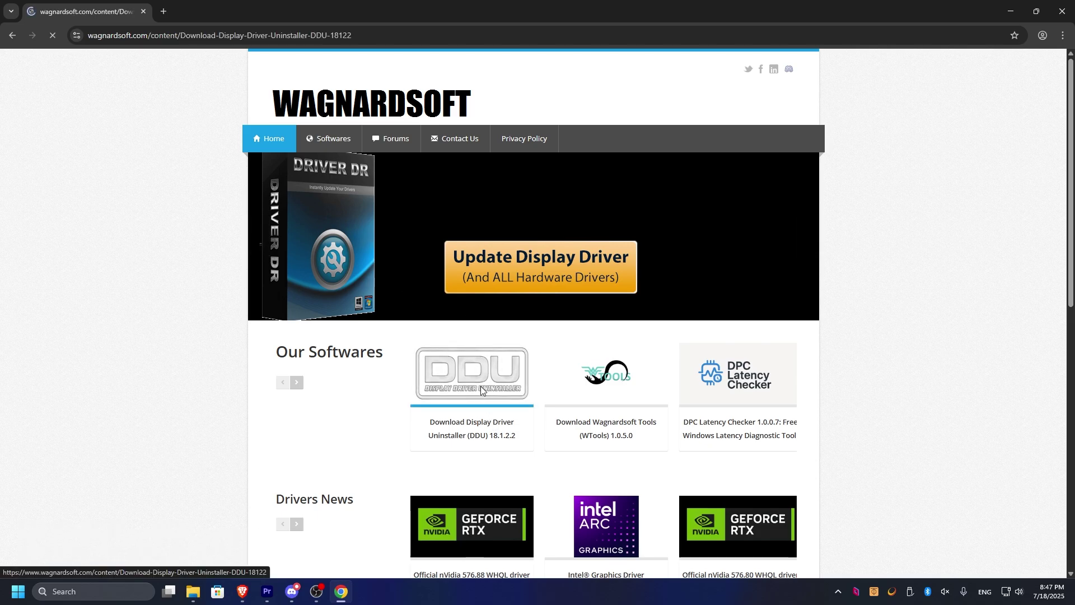
pyautogui.scroll(-4, 244, 361)
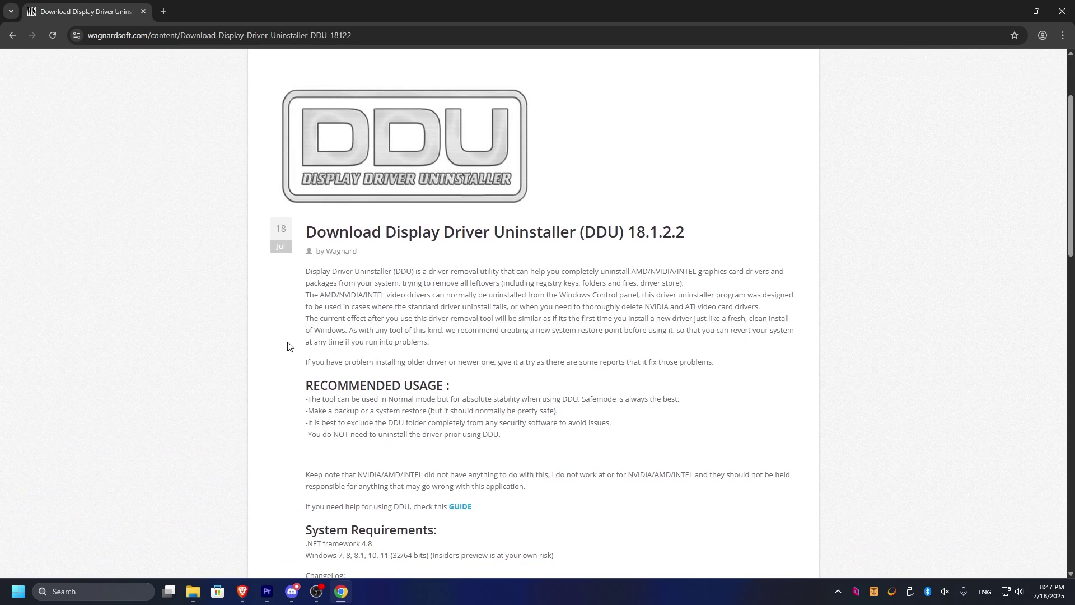
pyautogui.scroll(-15, 469, 291)
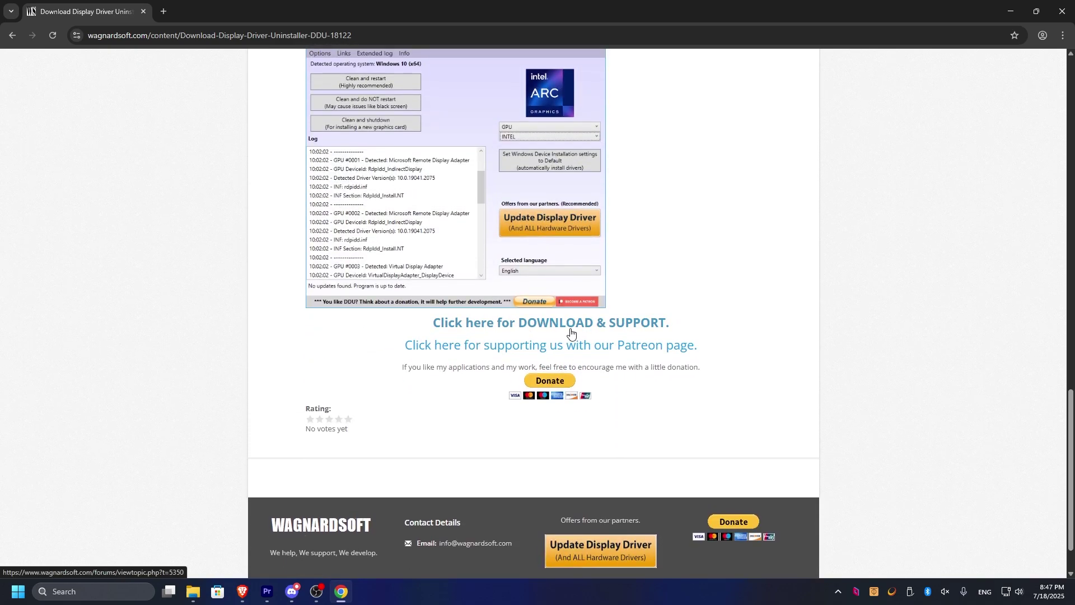
pyautogui.click(588, 326)
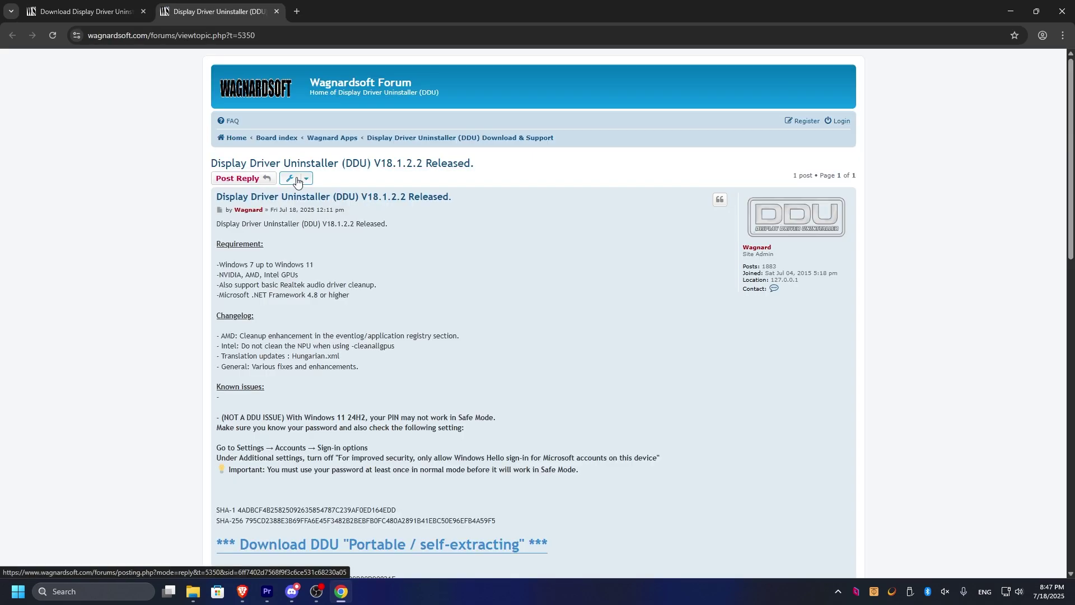
pyautogui.scroll(-1, 314, 198)
pyautogui.scroll(-2, 314, 198)
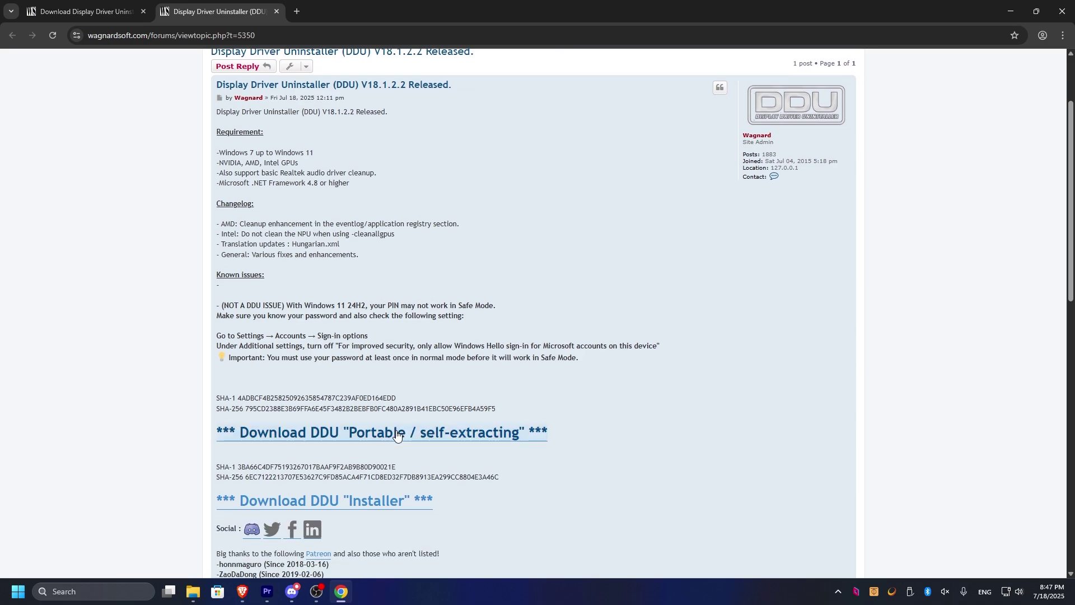
pyautogui.click(357, 501)
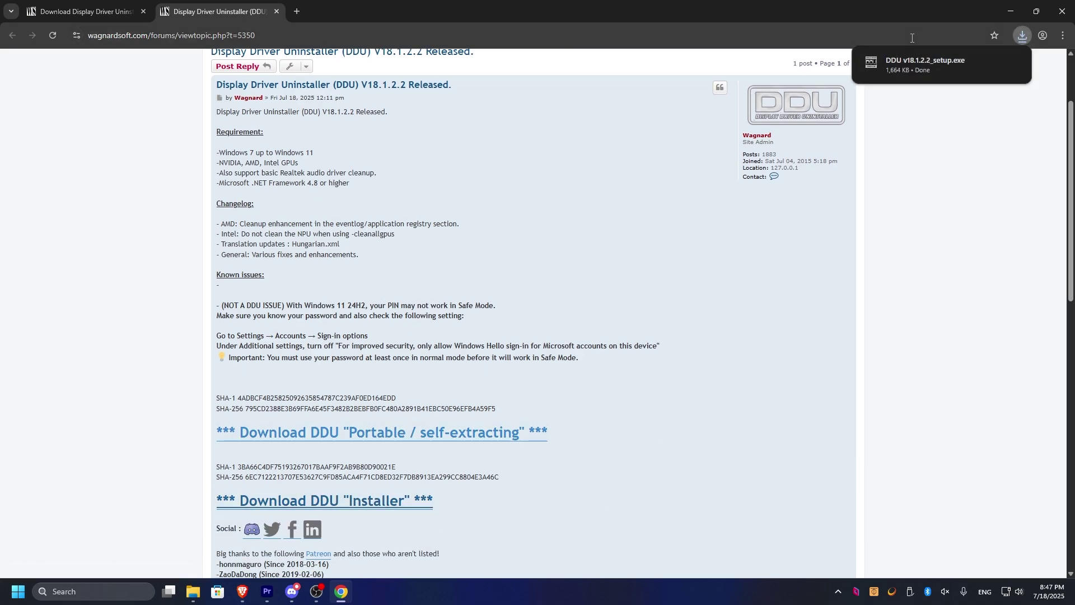
# Run the DDU setup, accept the license and install to the default folder.
pyautogui.click(899, 71)
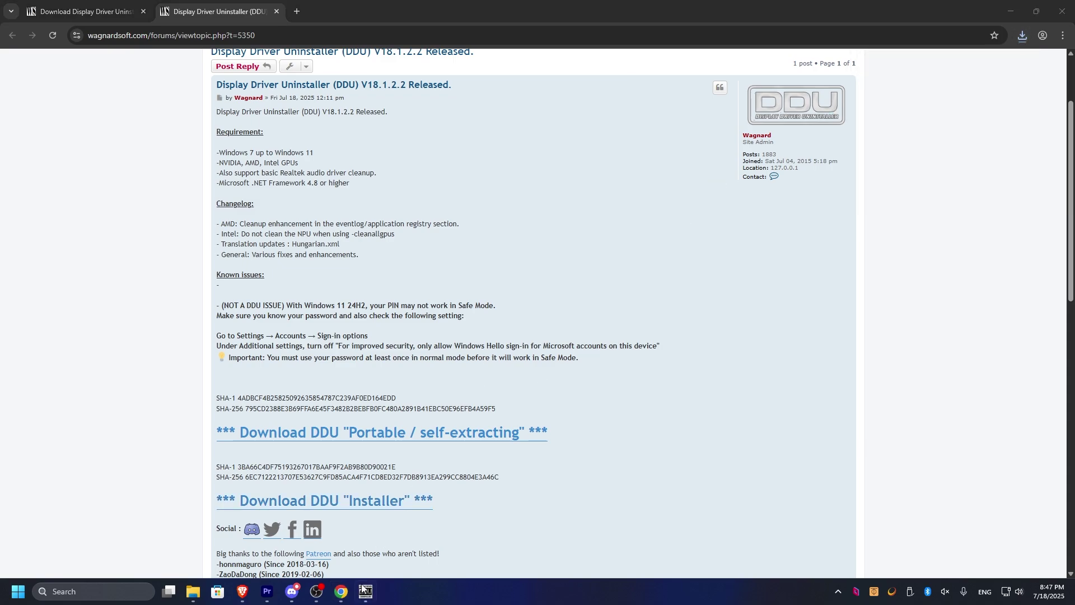
pyautogui.click(540, 319)
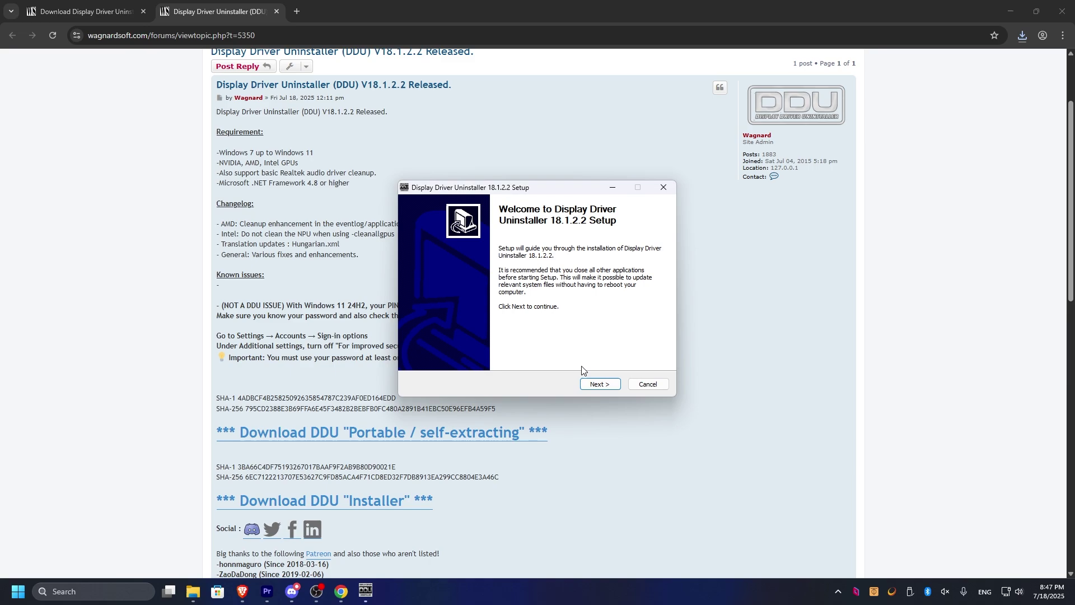
pyautogui.click(599, 384)
pyautogui.click(599, 384)
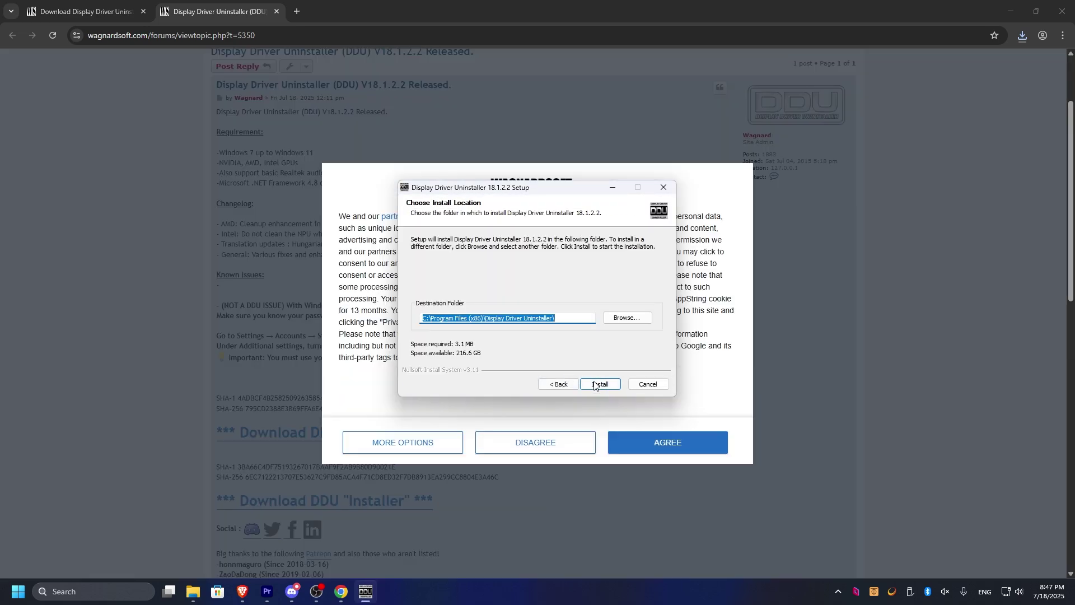
pyautogui.click(600, 384)
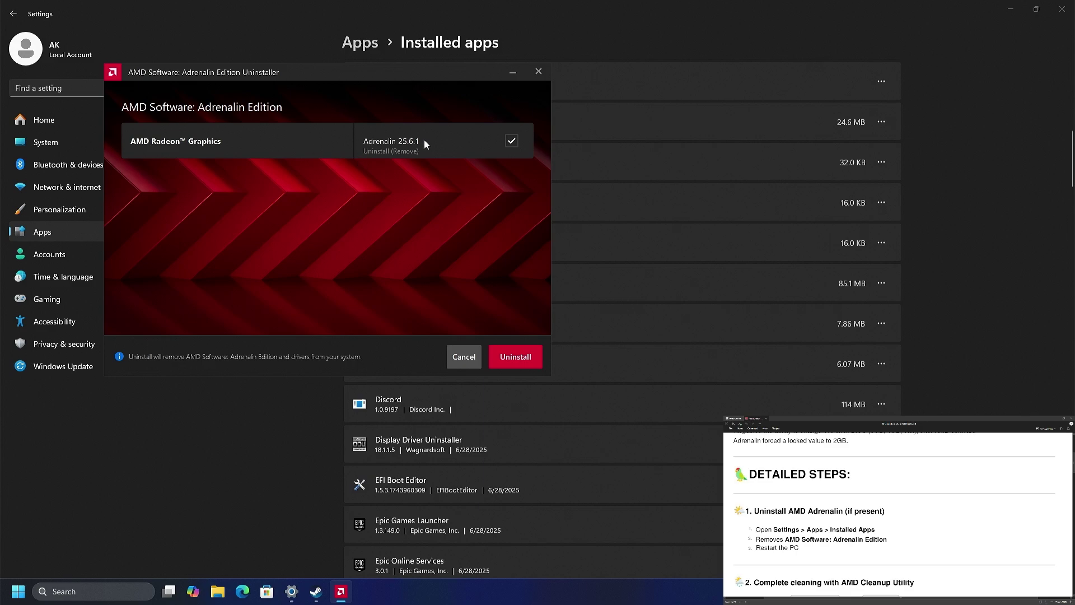
# Start removing Adrenalin 25.6.1 and its AMD Radeon Graphics drivers.
pyautogui.click(514, 363)
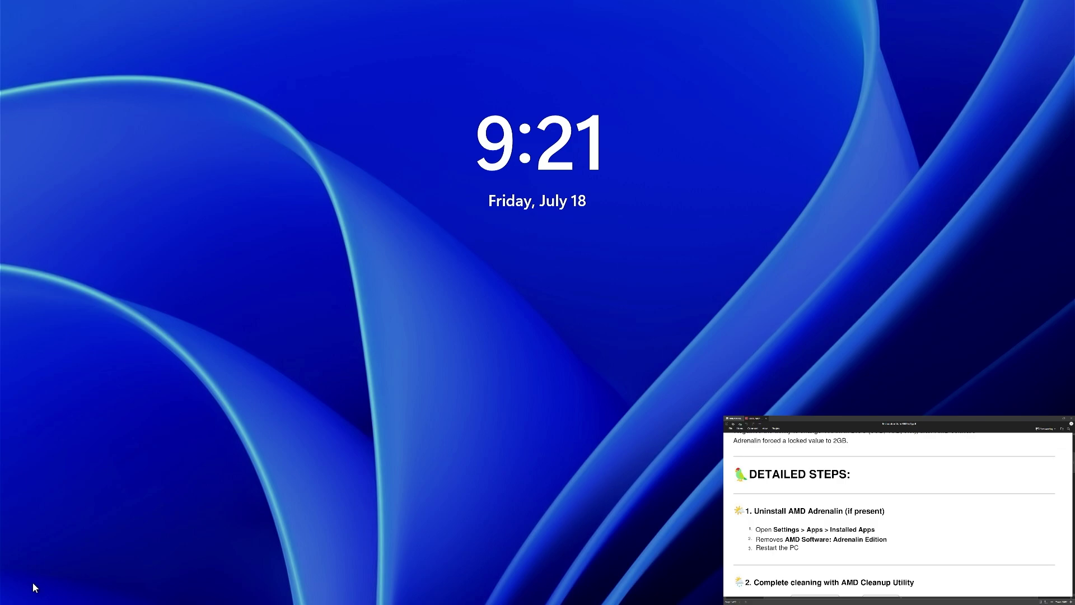
# Sign in at the lock screen with the PIN and open Windows Settings.
pyautogui.click(63, 476)
pyautogui.write('1')
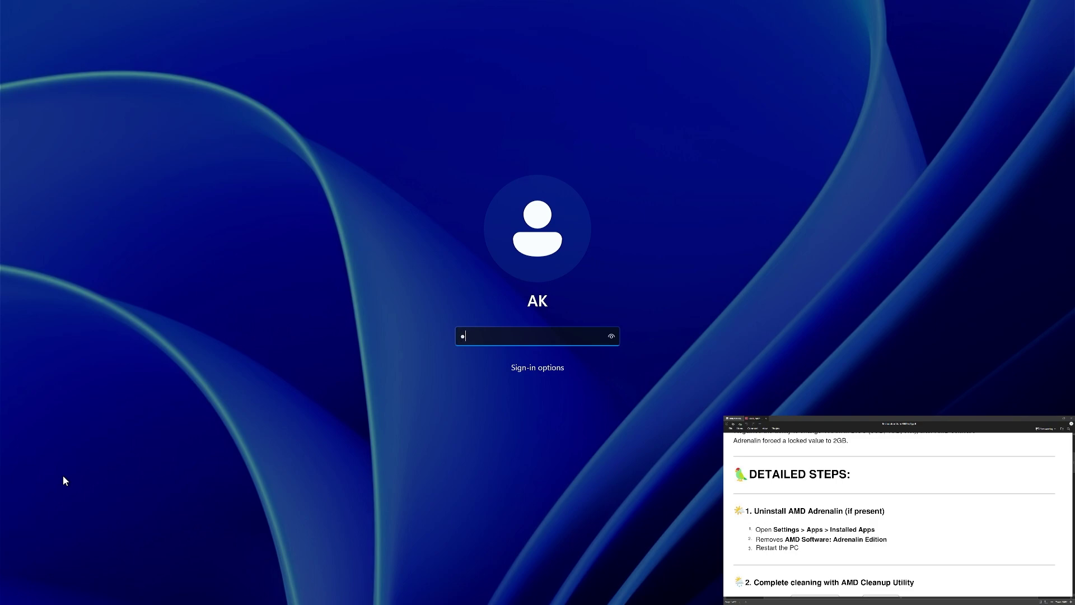
pyautogui.write('234')
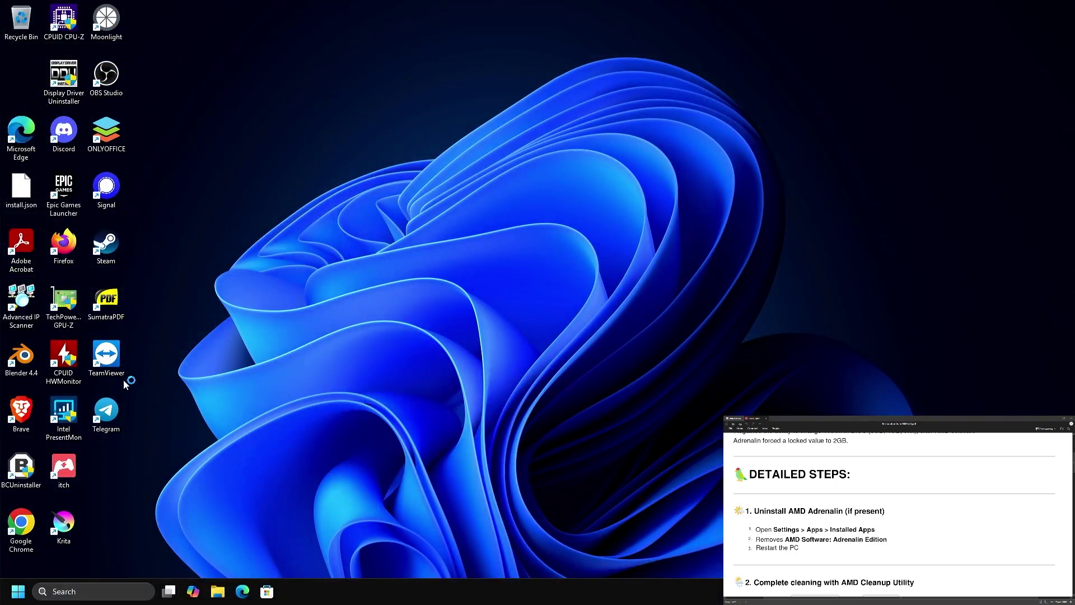
pyautogui.click(18, 591)
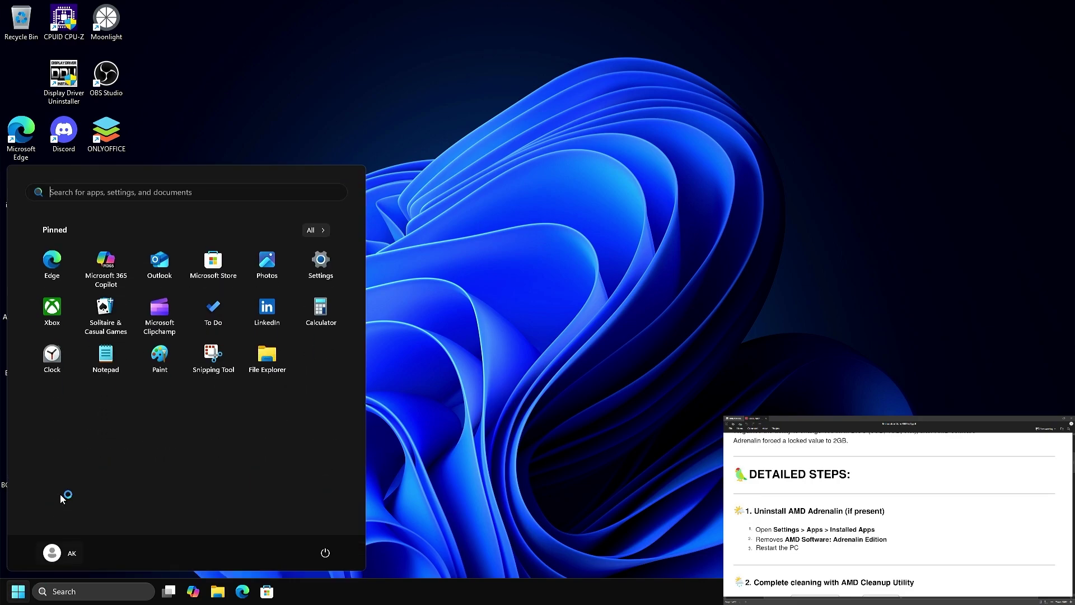
pyautogui.click(316, 263)
# Check Display adapters in Device Manager shows Microsoft Basic Display Adapter, then close it and Discord.
pyautogui.rightClick(18, 591)
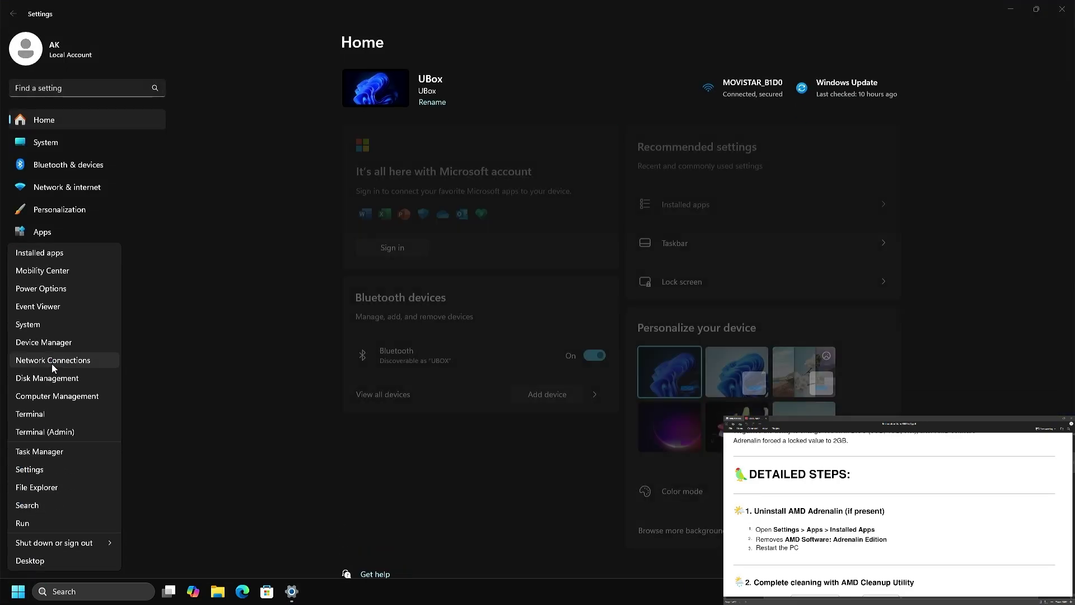
pyautogui.click(70, 343)
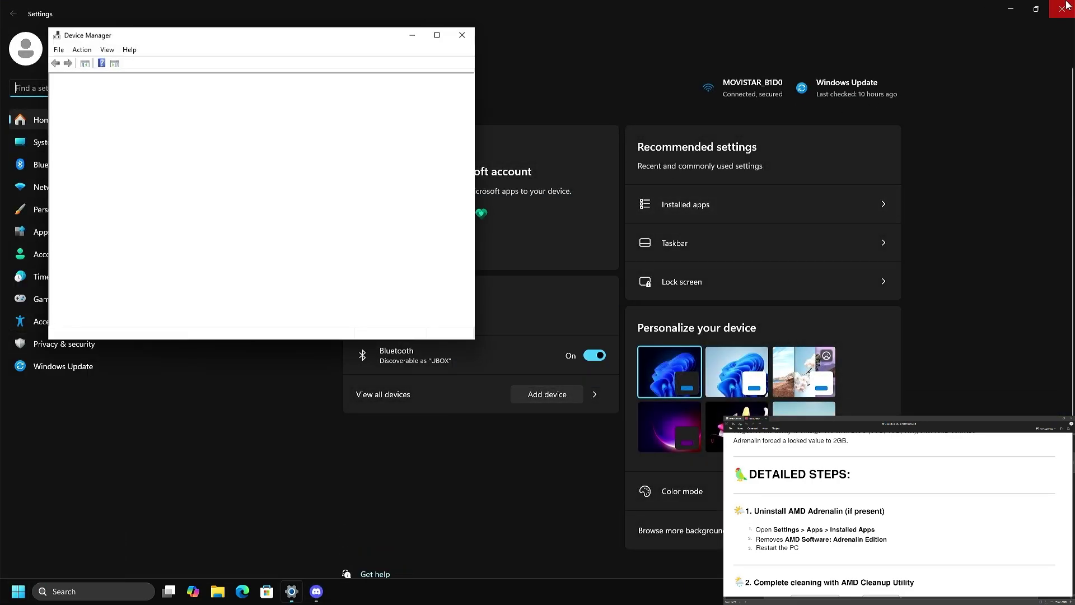
pyautogui.click(1011, 7)
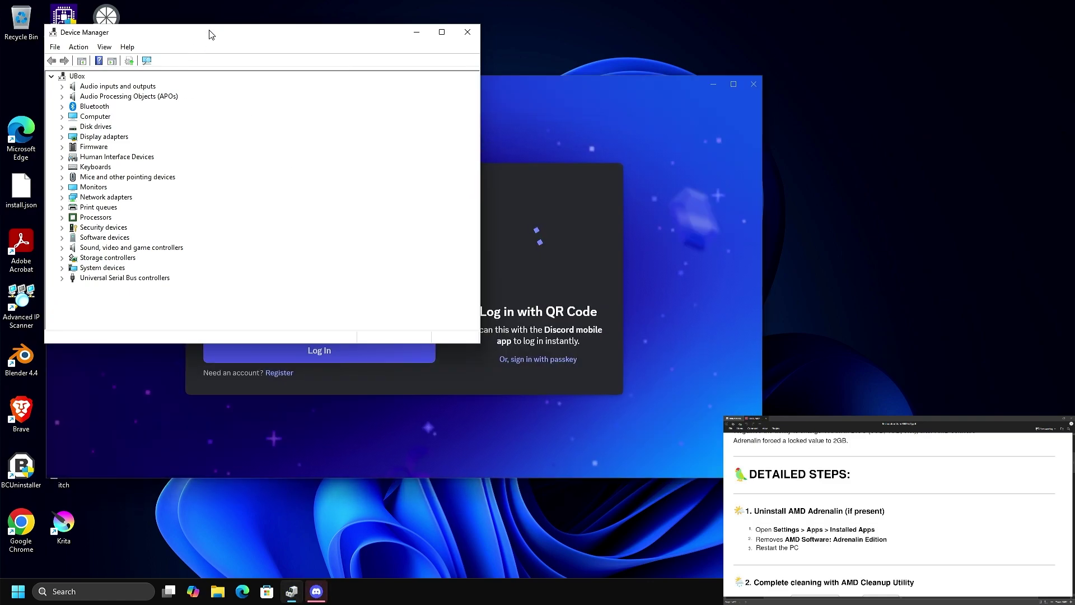
pyautogui.doubleClick(210, 33)
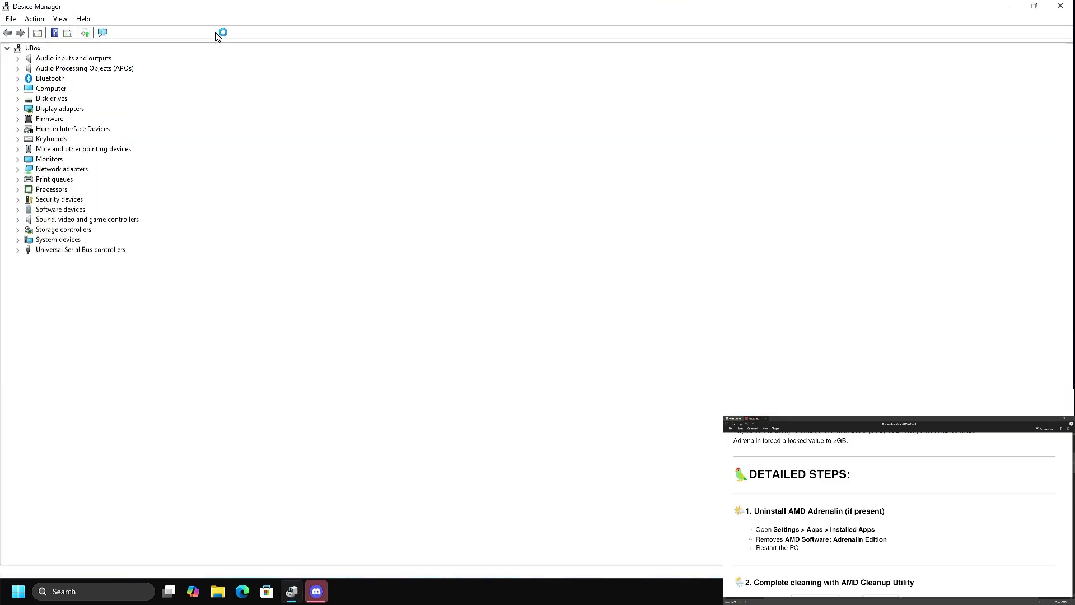
pyautogui.doubleClick(263, 8)
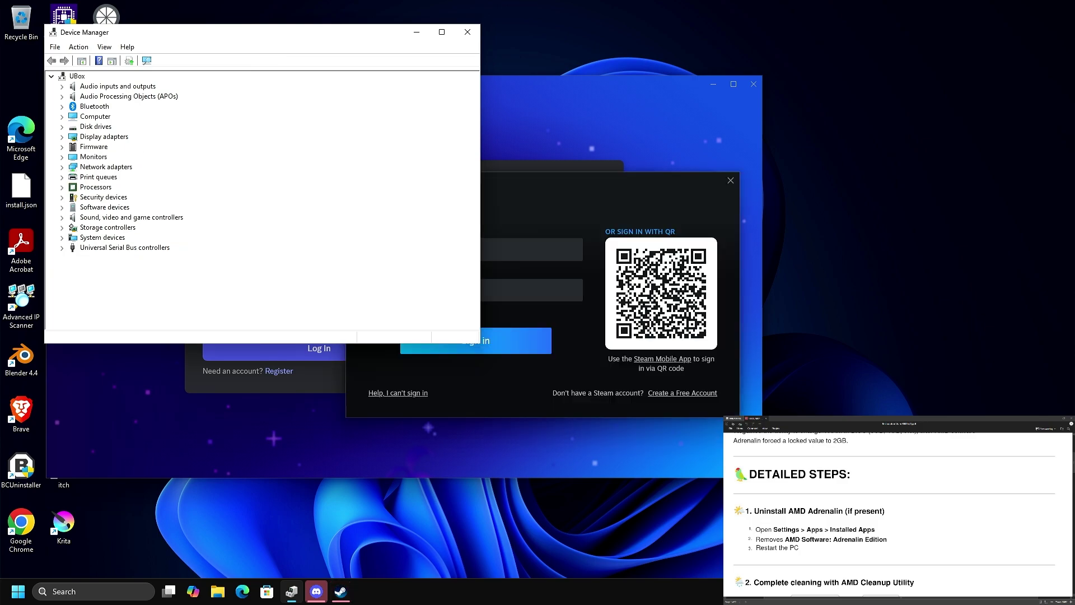
pyautogui.click(62, 137)
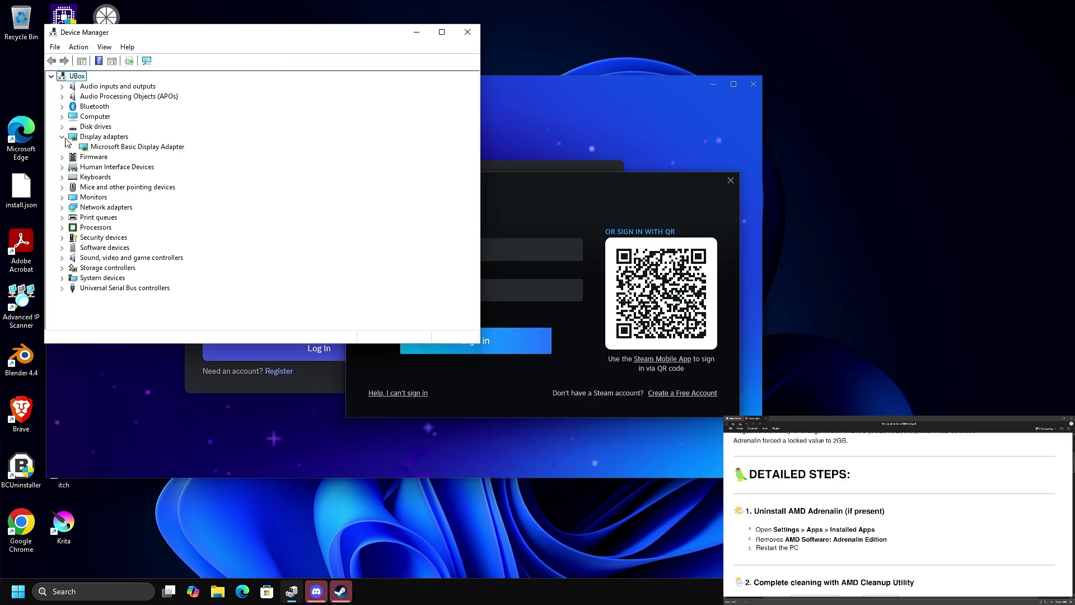
pyautogui.click(128, 147)
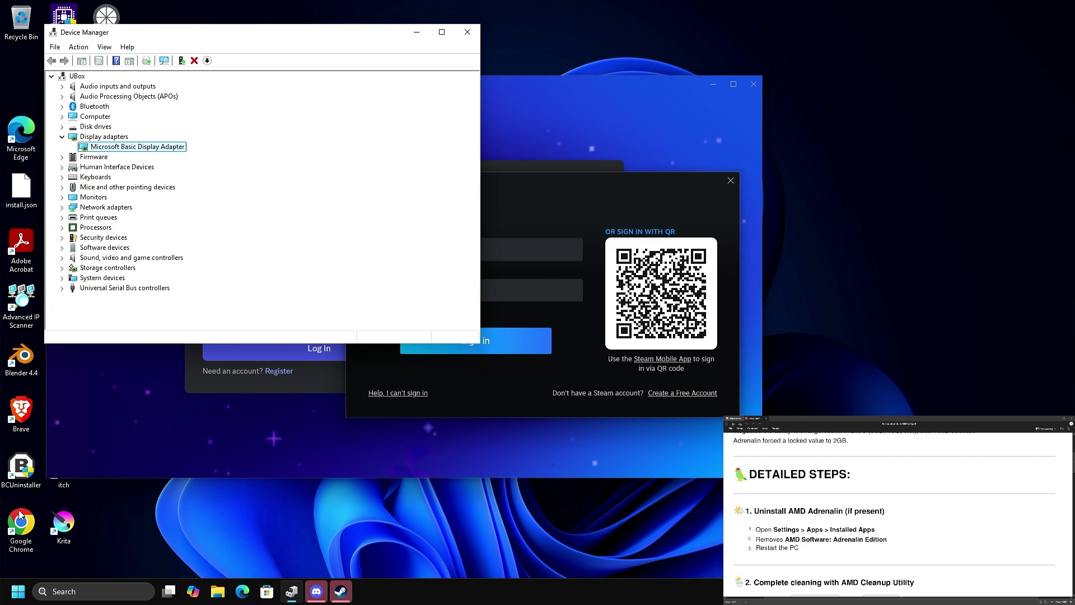
pyautogui.click(467, 32)
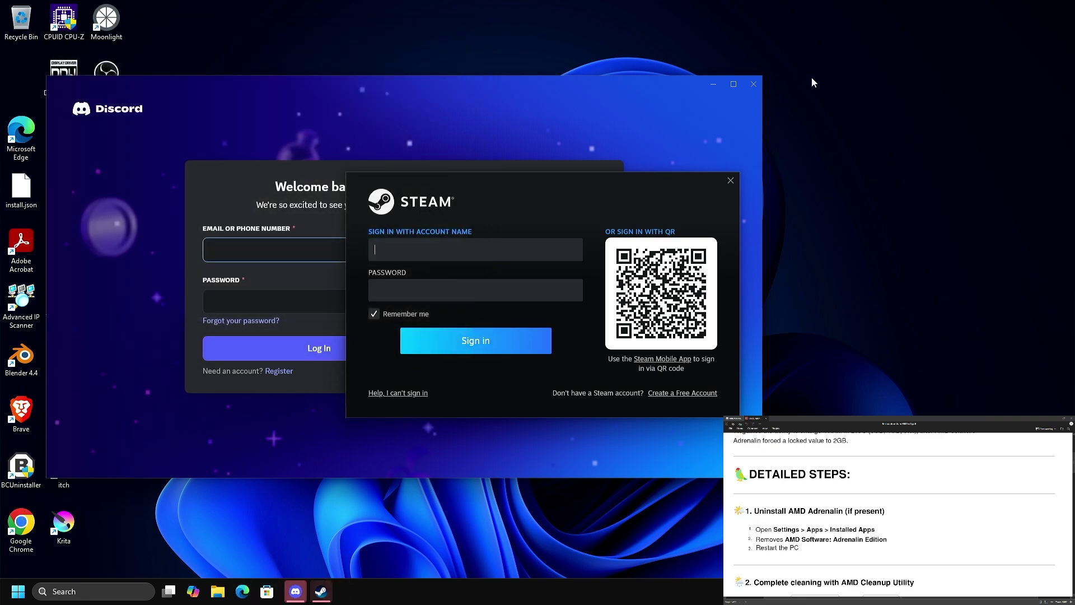
pyautogui.click(754, 84)
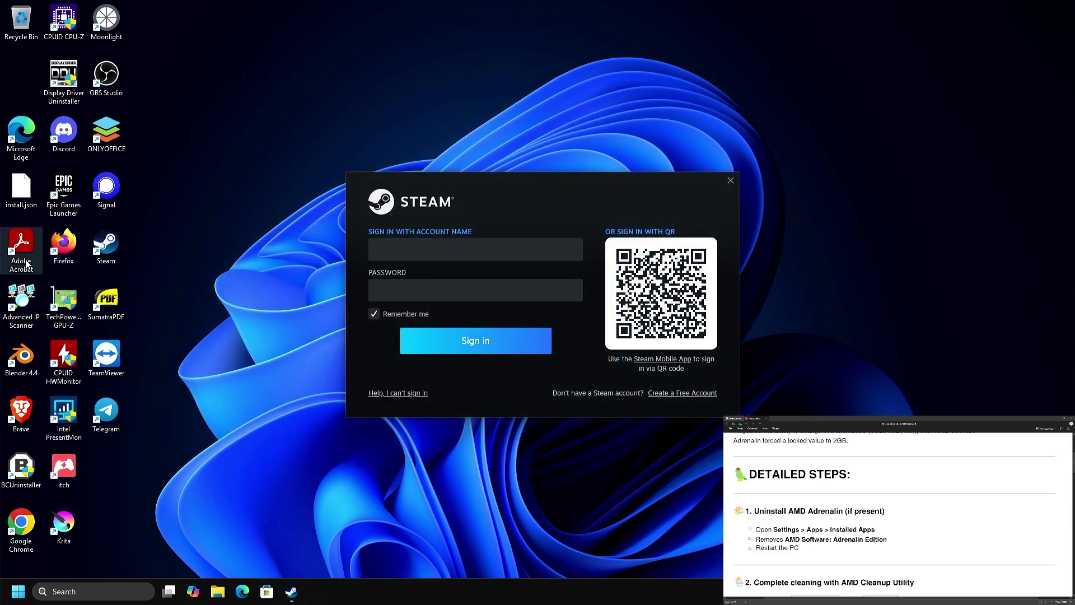
# Launch Brave and open System Configuration by searching 'msco'.
pyautogui.doubleClick(31, 418)
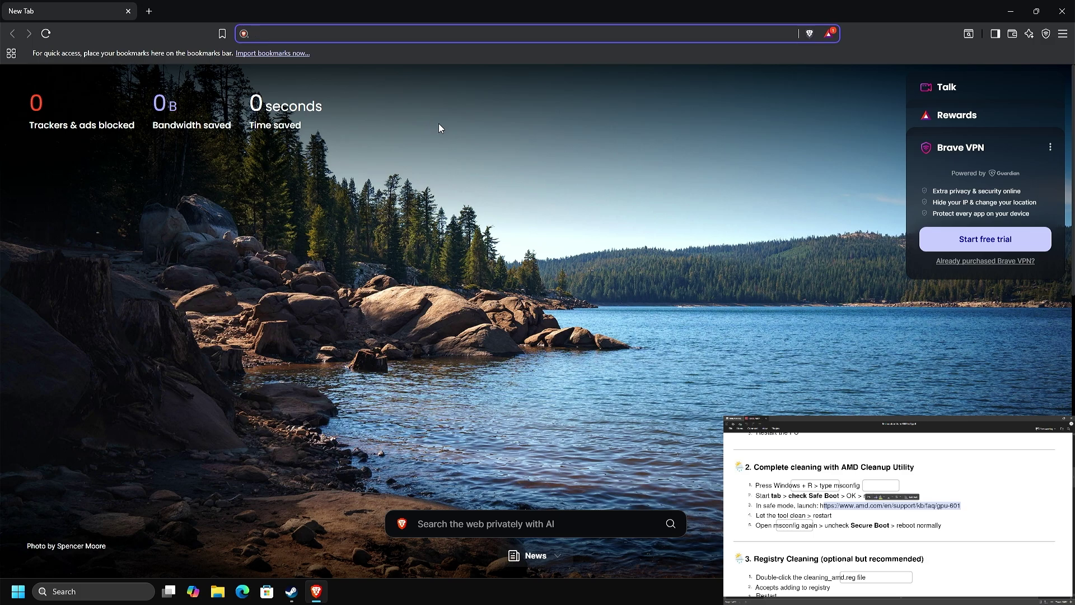
pyautogui.press('super')
pyautogui.write('ms')
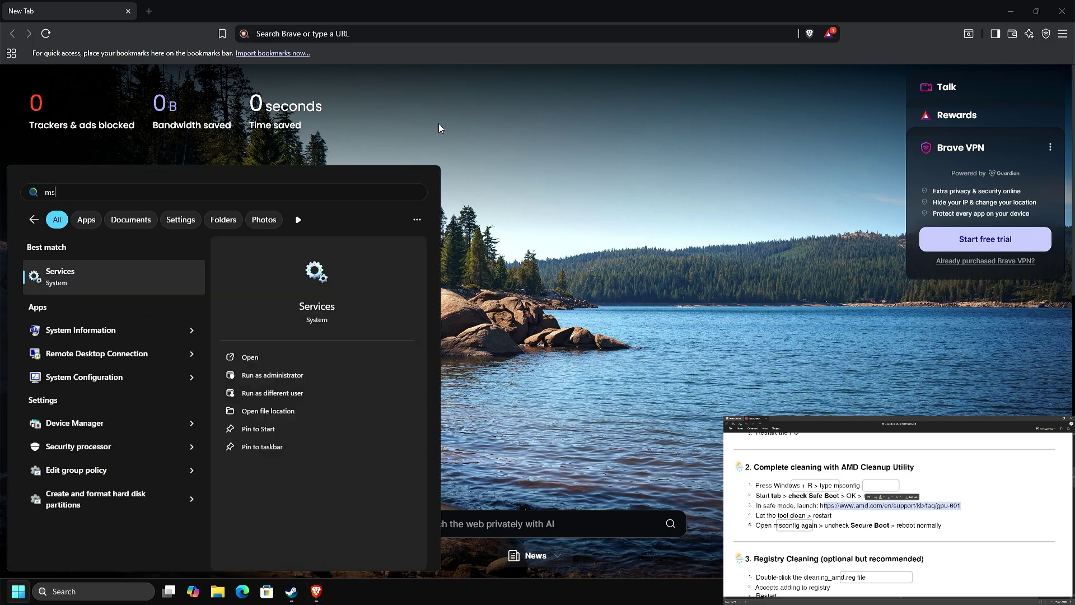
pyautogui.write('con')
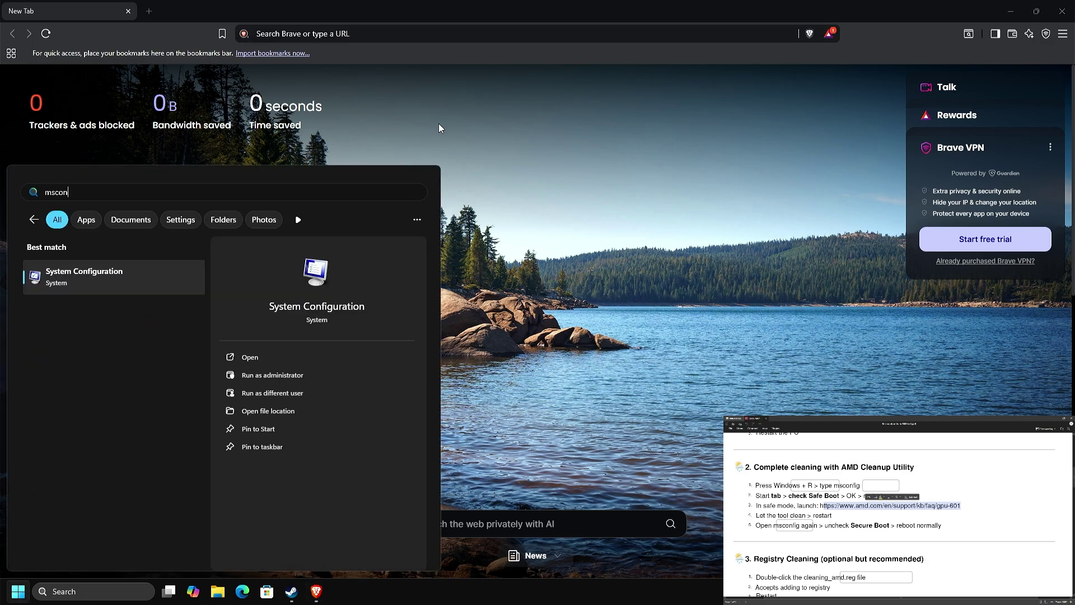
pyautogui.press('Return')
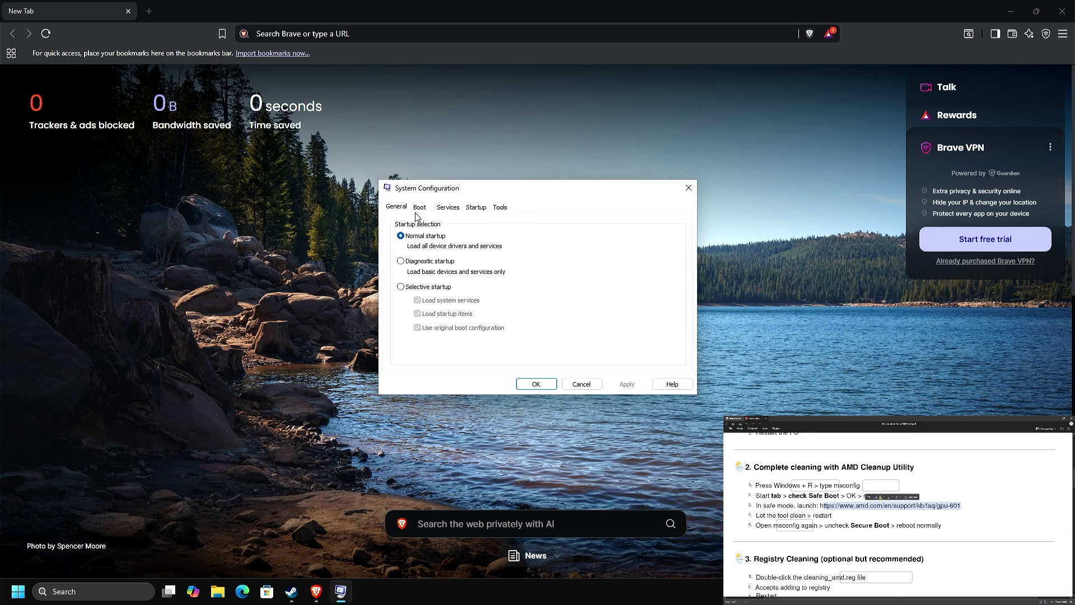
# Enable Safe boot on the Boot tab, apply it, and exit without restarting.
pyautogui.click(416, 212)
pyautogui.click(430, 315)
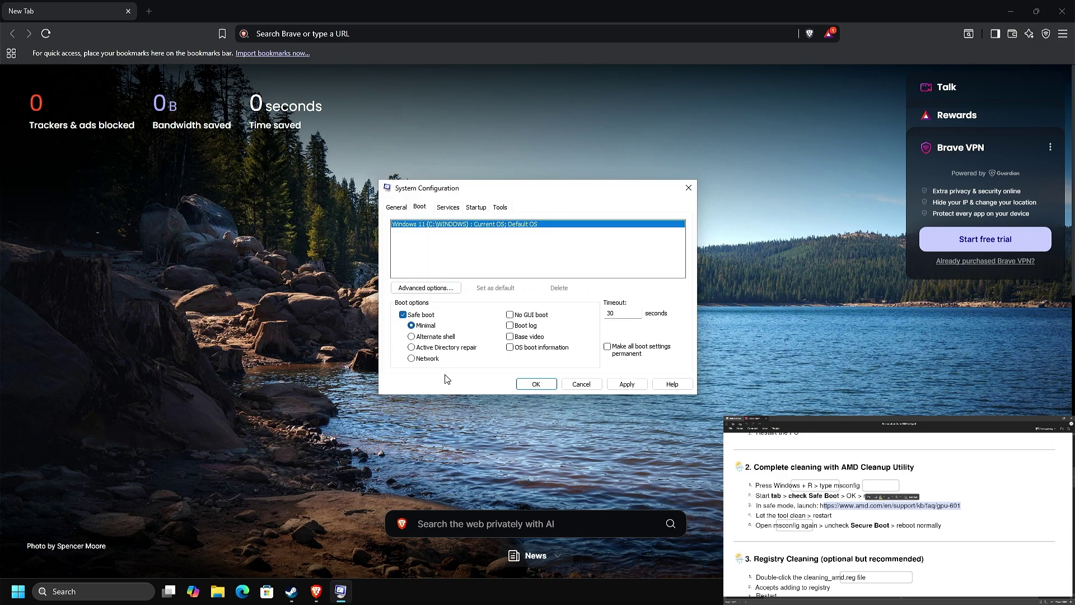
pyautogui.click(536, 384)
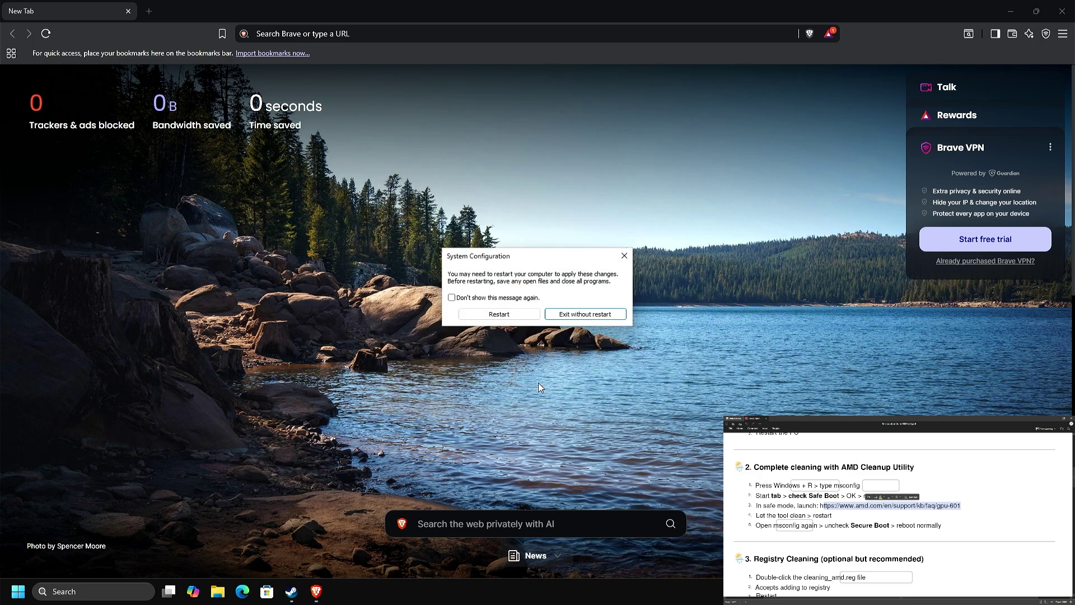
pyautogui.click(510, 300)
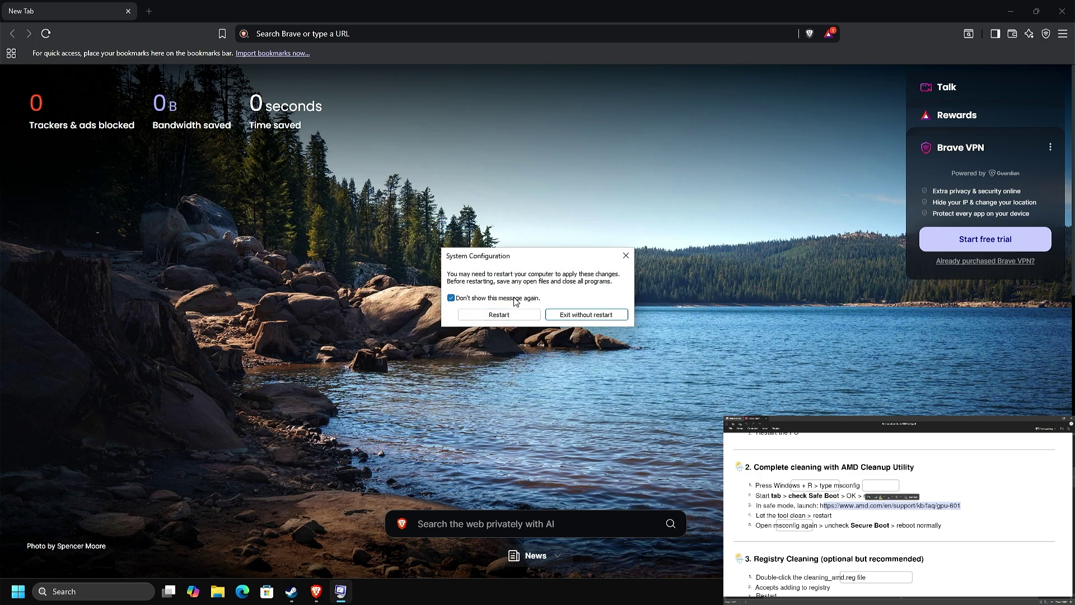
pyautogui.click(584, 315)
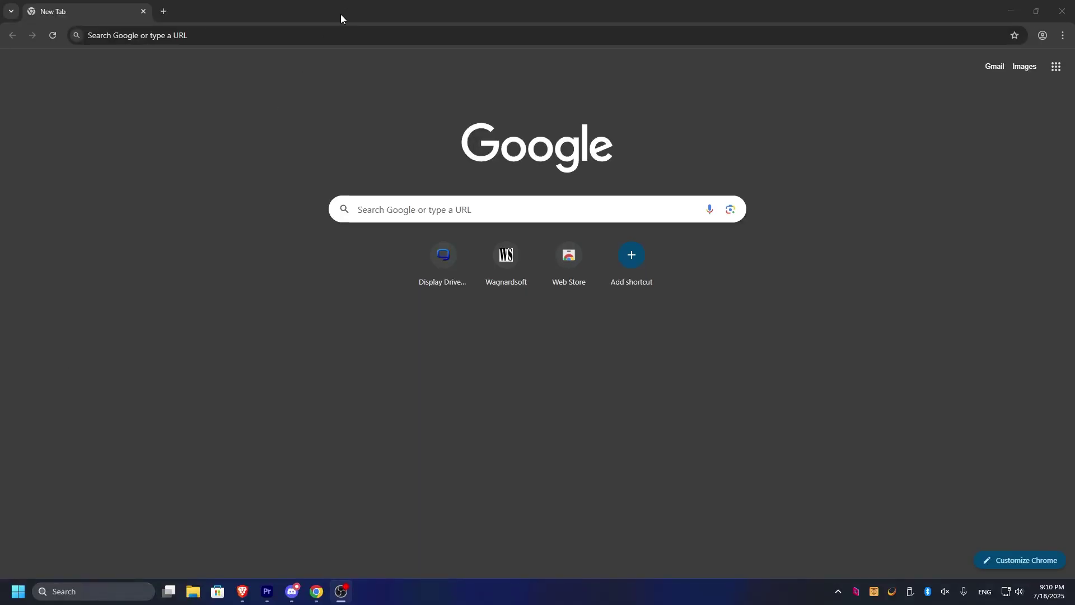
# Search 'amd drivers download' and open AMD's Drivers and Support page.
pyautogui.click(300, 37)
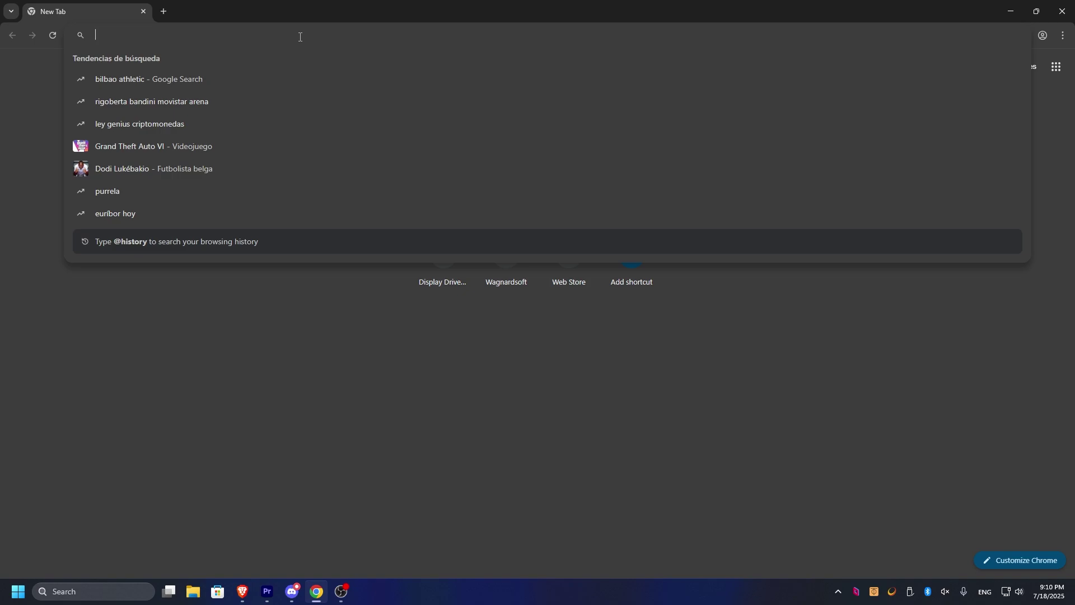
pyautogui.write('amd ')
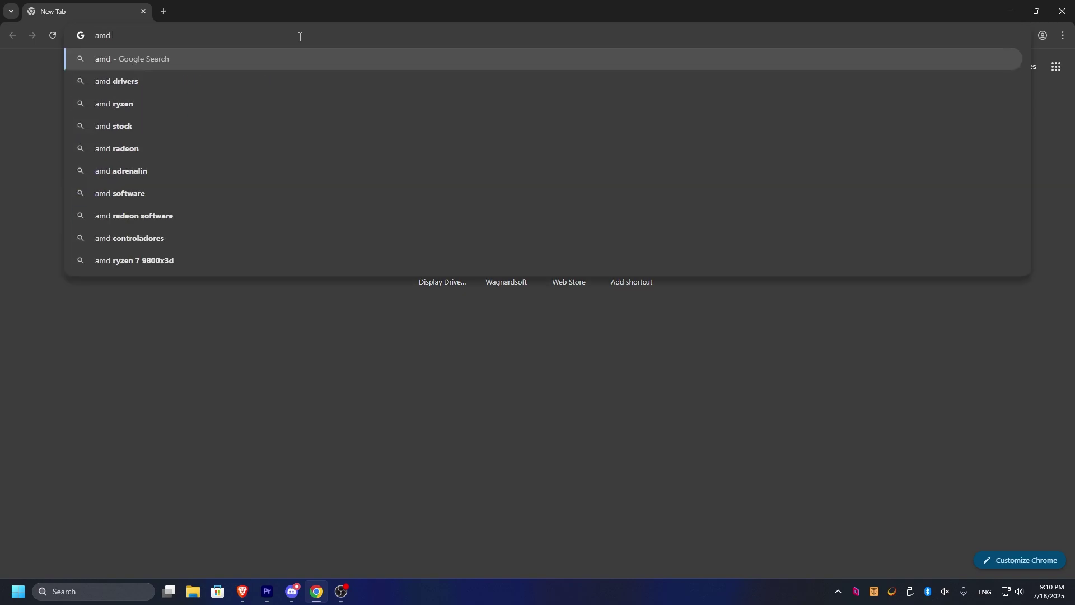
pyautogui.write('drivers do')
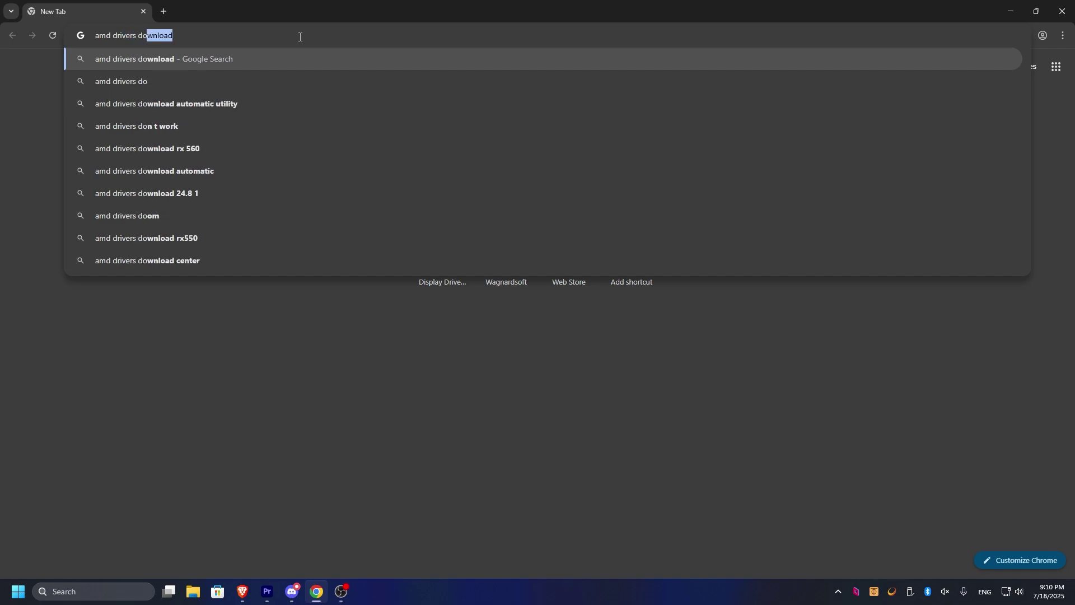
pyautogui.press('Return')
pyautogui.click(604, 480)
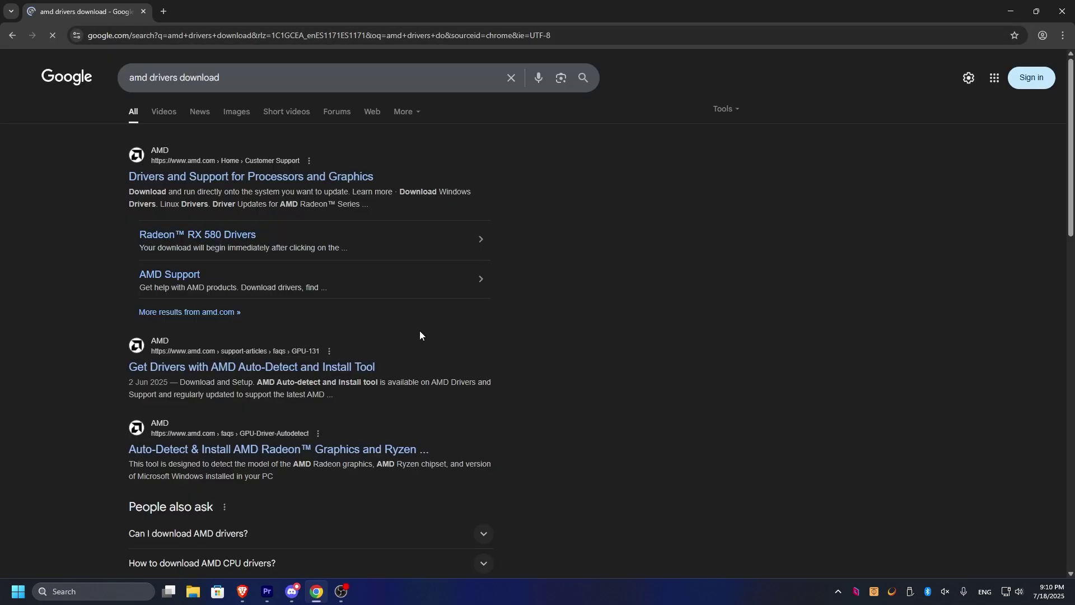
pyautogui.click(211, 176)
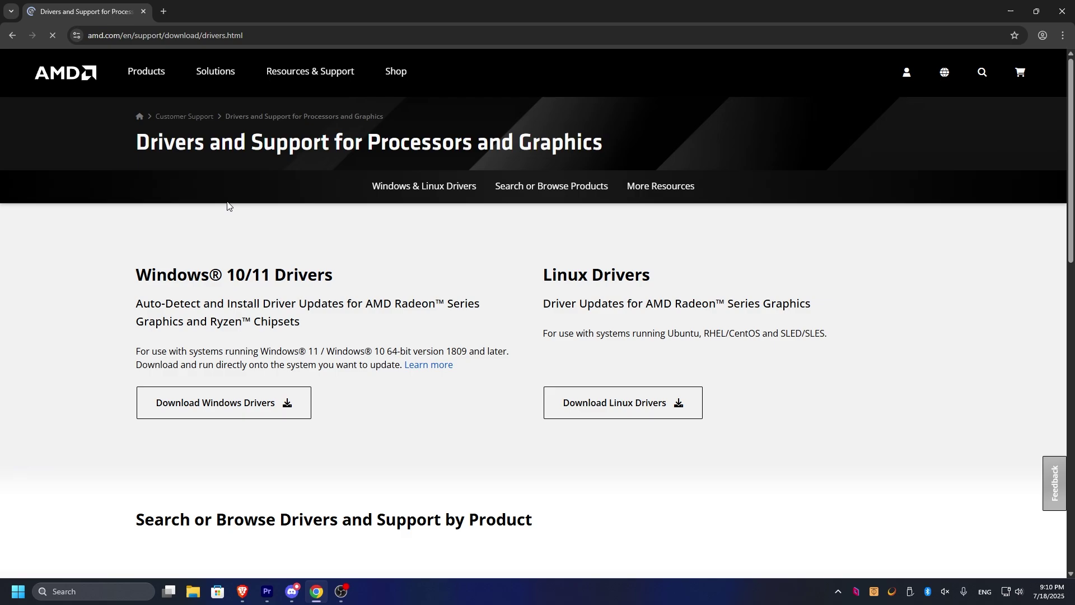
# Reject the site's cookies and open the AMD Cleanup Utility article from More Resources.
pyautogui.scroll(-10, 266, 274)
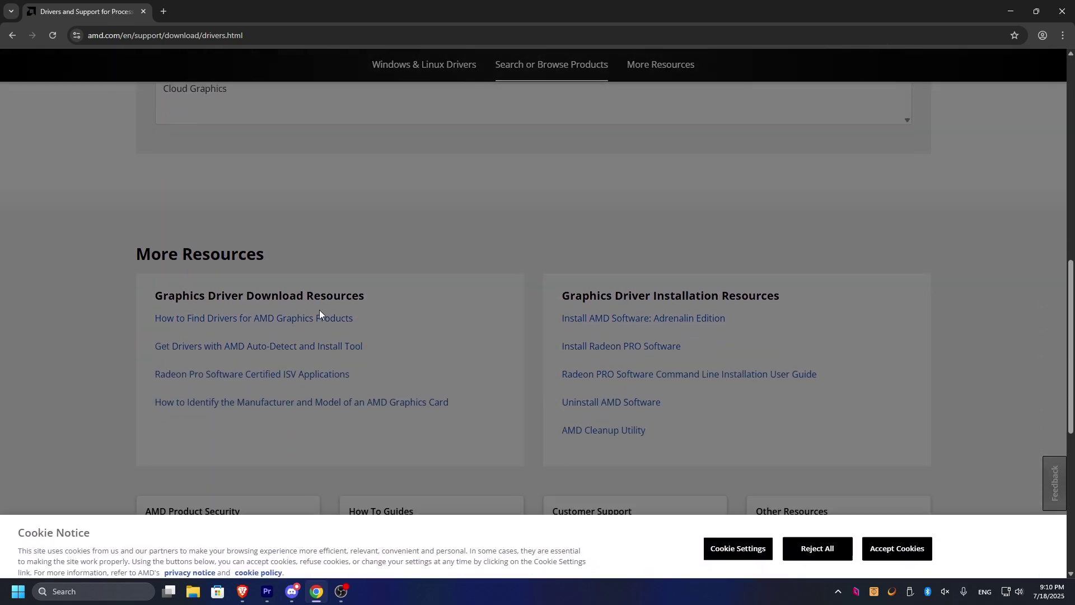
pyautogui.click(821, 542)
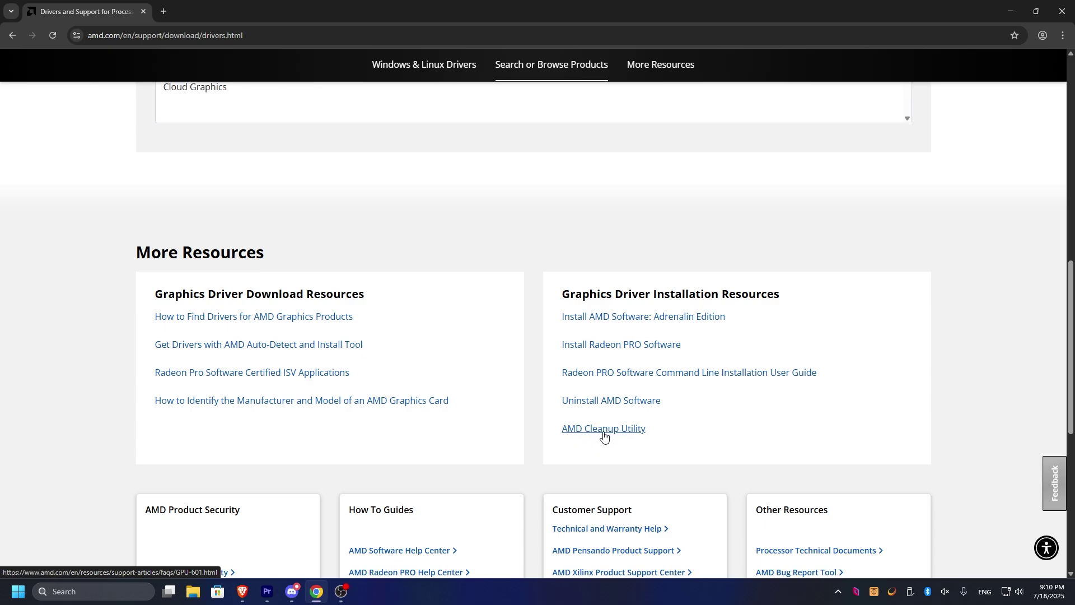
pyautogui.click(603, 428)
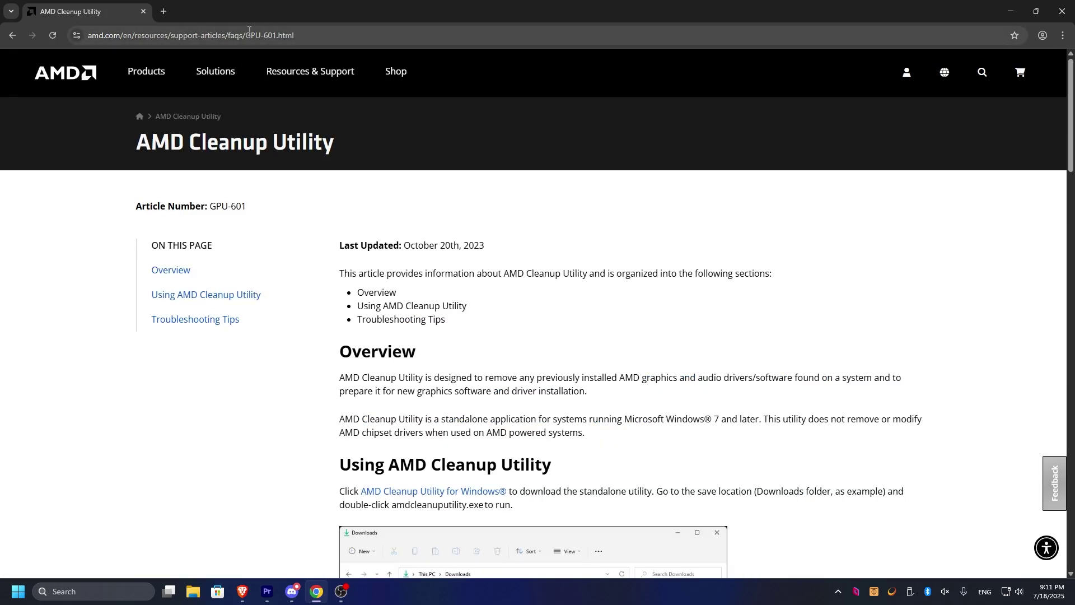
pyautogui.click(212, 27)
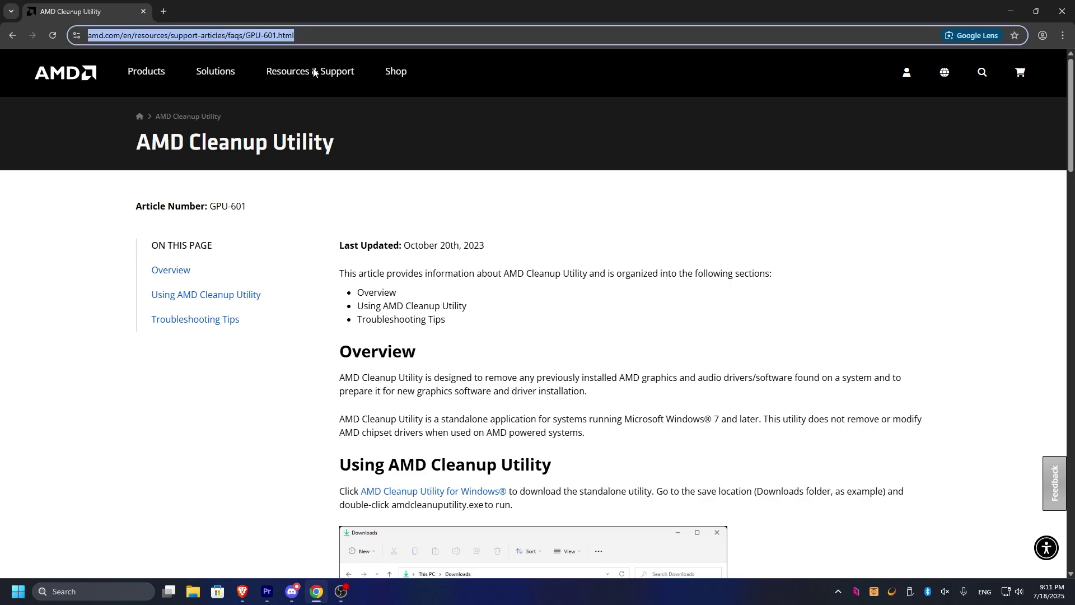
pyautogui.scroll(-10, 562, 369)
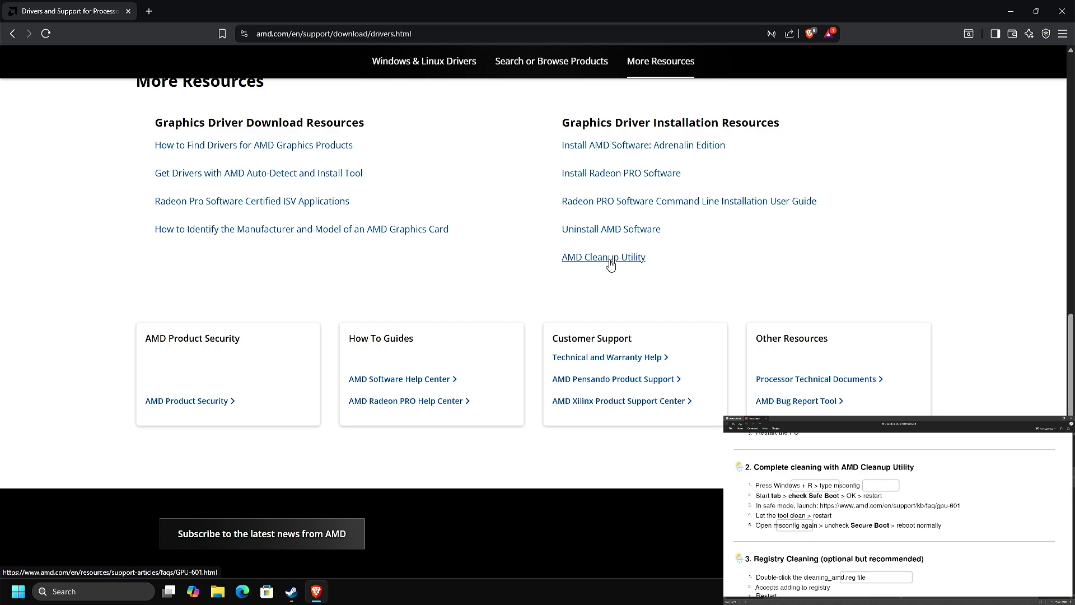
# Download amdcleanuputility.exe from the GPU-601 article and save it to Downloads.
pyautogui.click(593, 267)
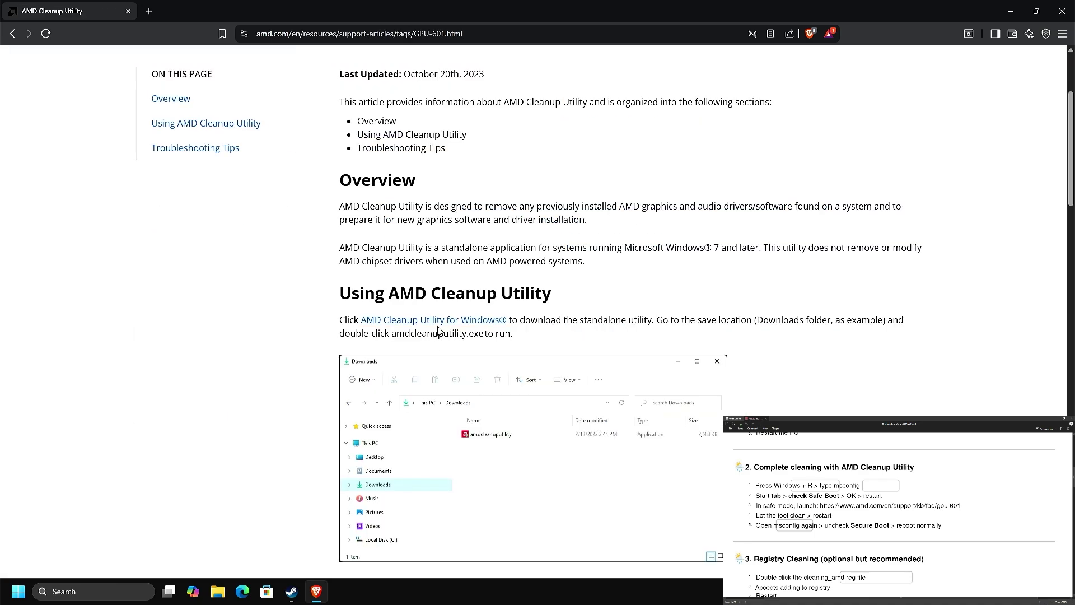
pyautogui.click(440, 326)
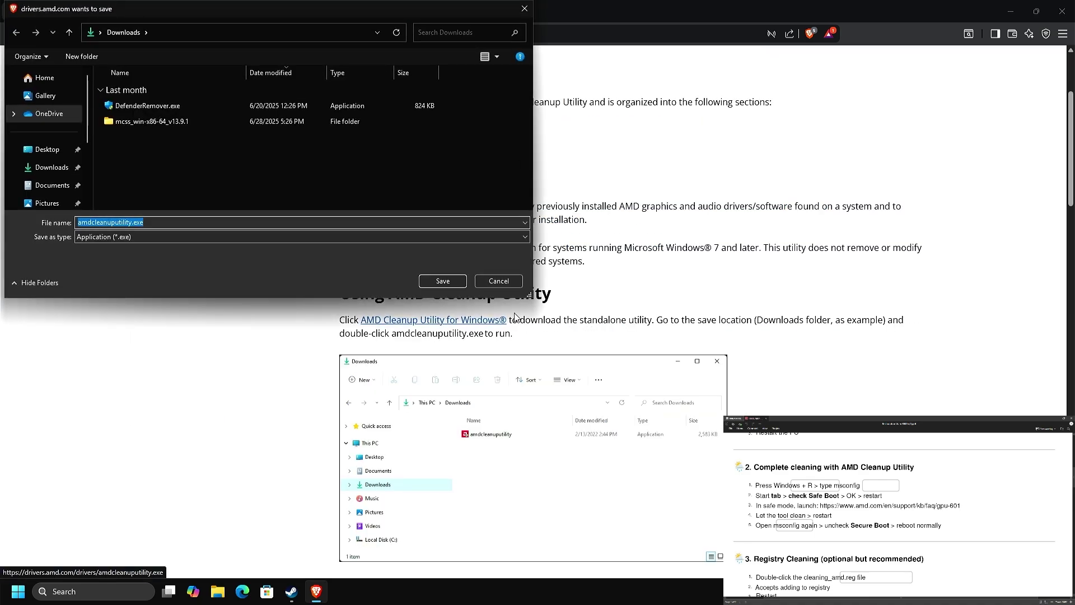
pyautogui.click(441, 281)
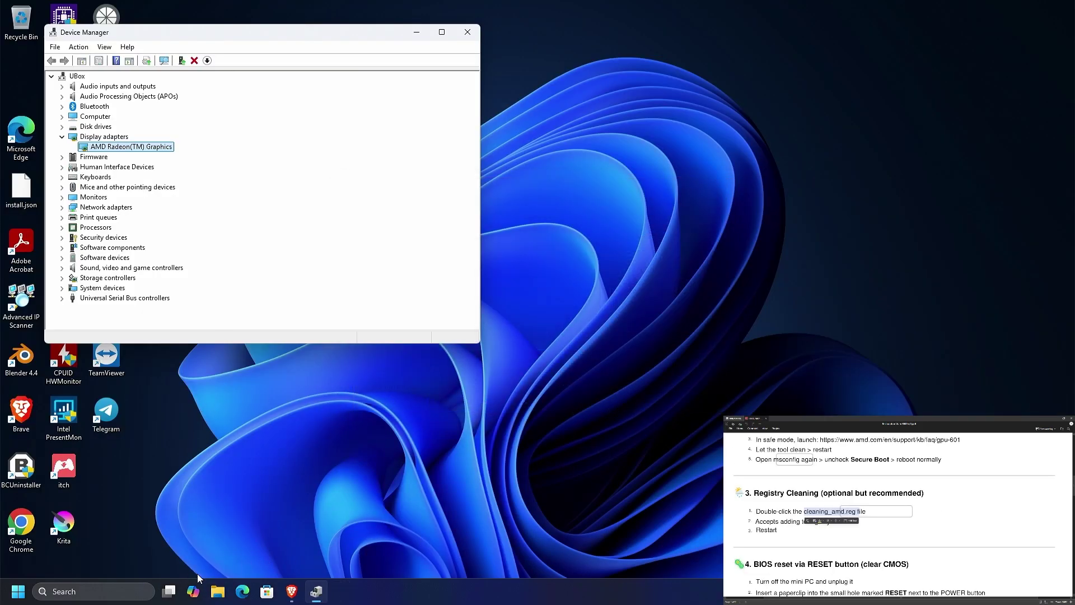
# In a new Brave tab, search 'disable windows update driver installation'.
pyautogui.click(18, 591)
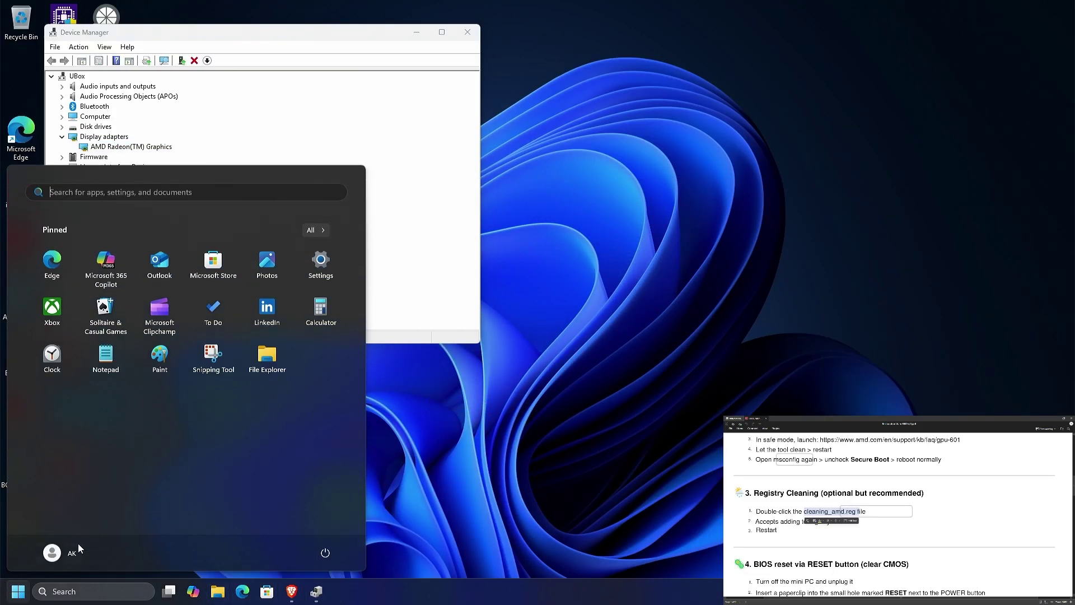
pyautogui.click(447, 424)
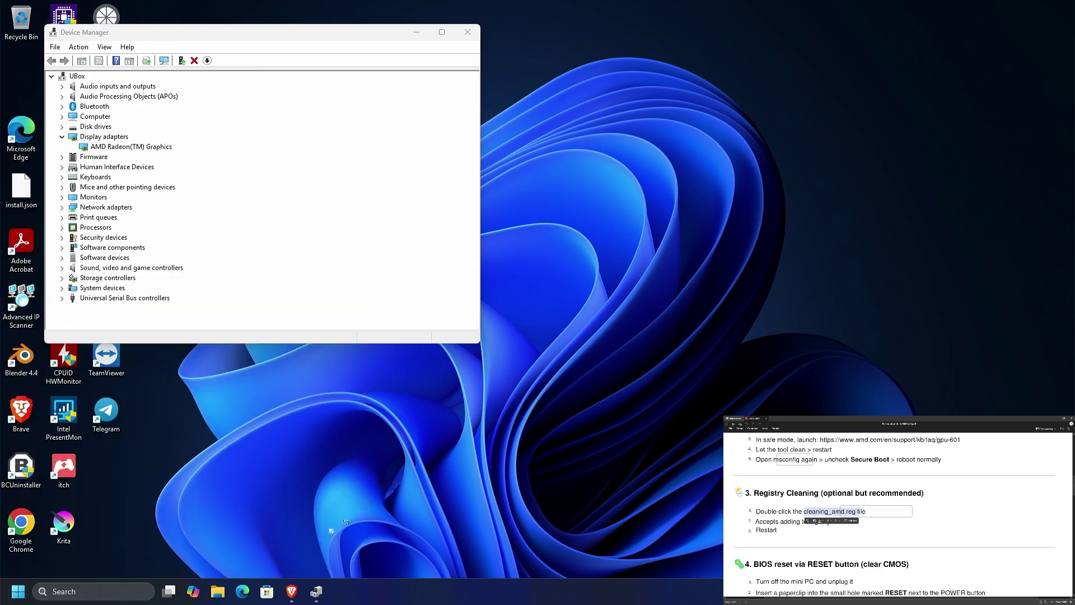
pyautogui.click(291, 591)
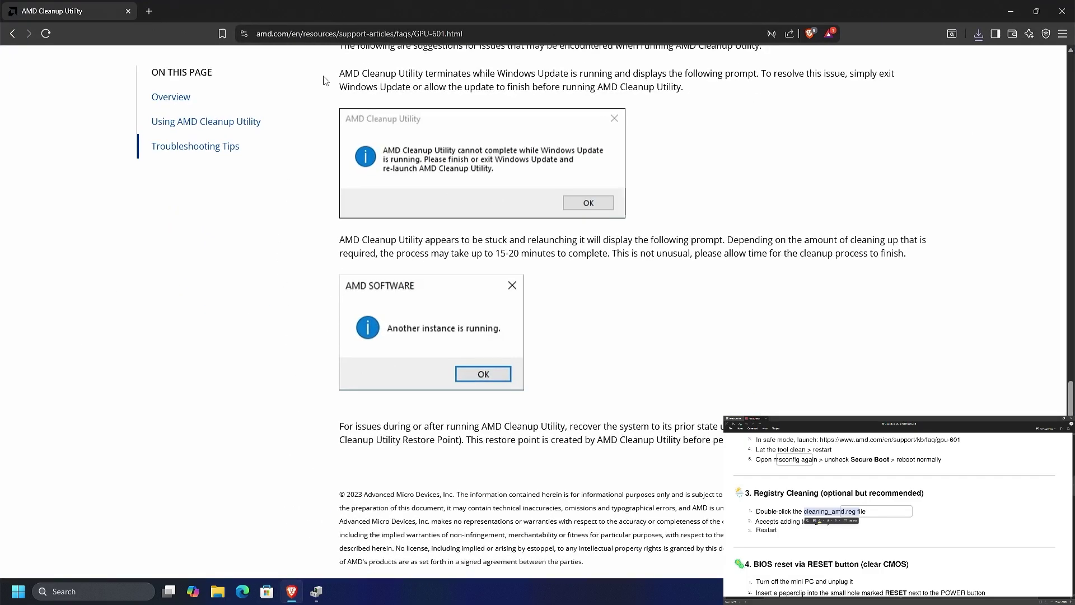
pyautogui.click(149, 12)
pyautogui.write('disable')
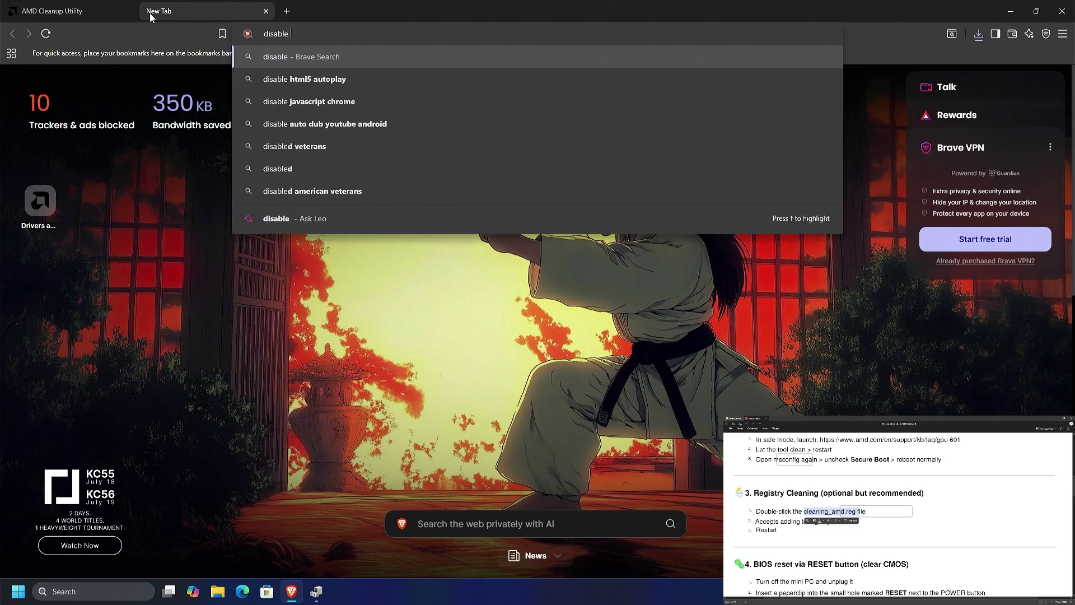
pyautogui.write(' windows up')
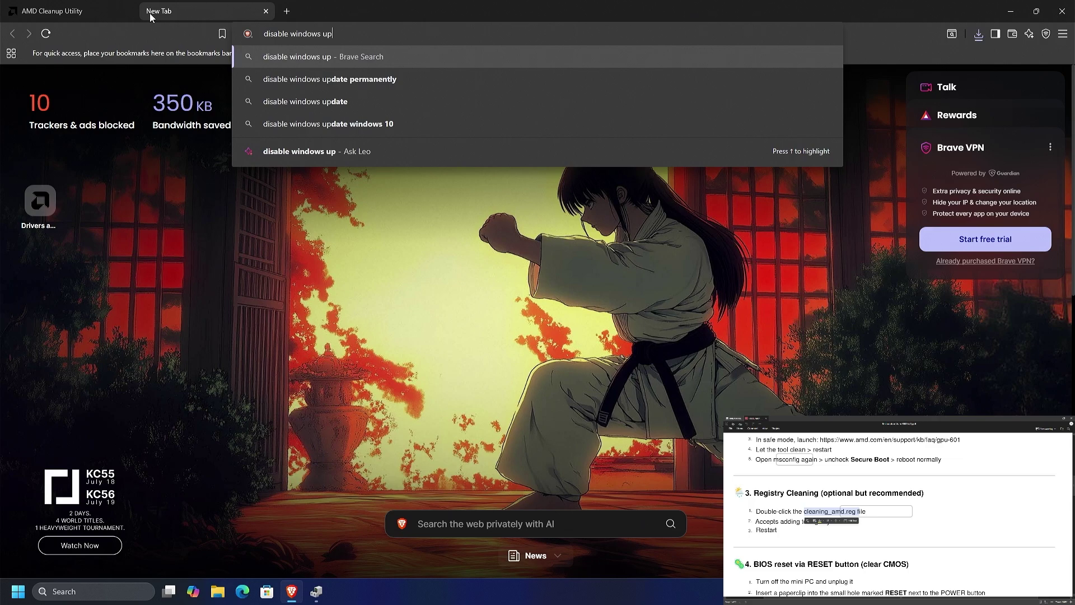
pyautogui.write('date ')
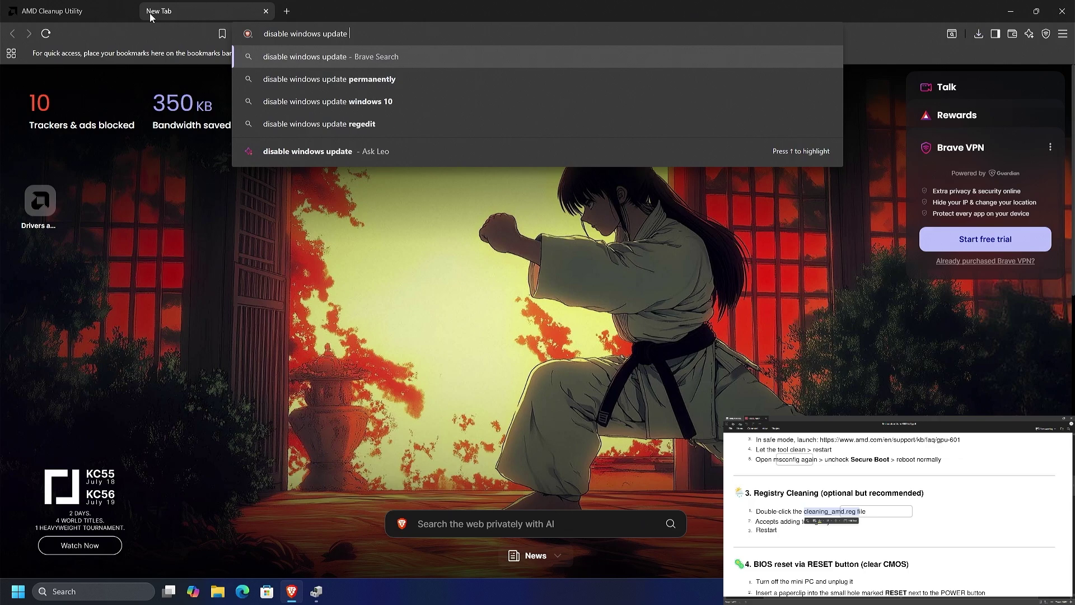
pyautogui.write('driver ')
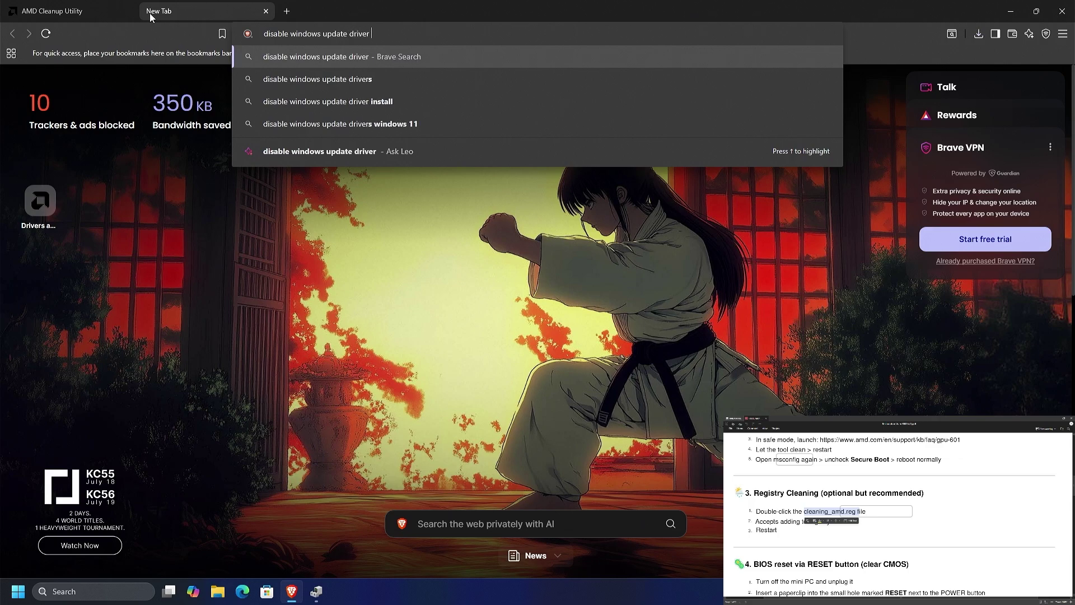
pyautogui.write('installation')
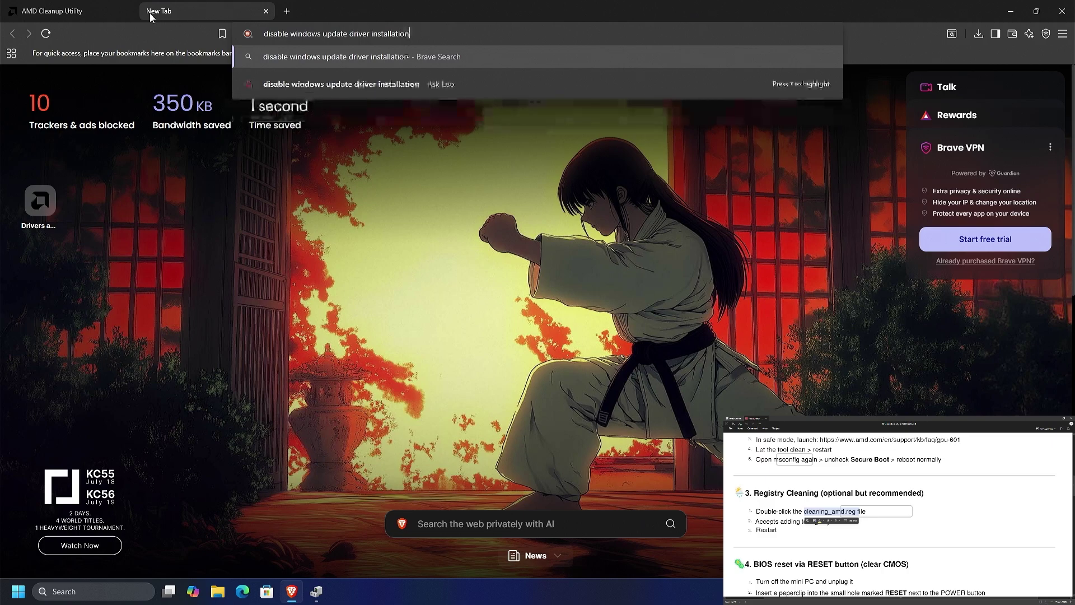
pyautogui.press('Return')
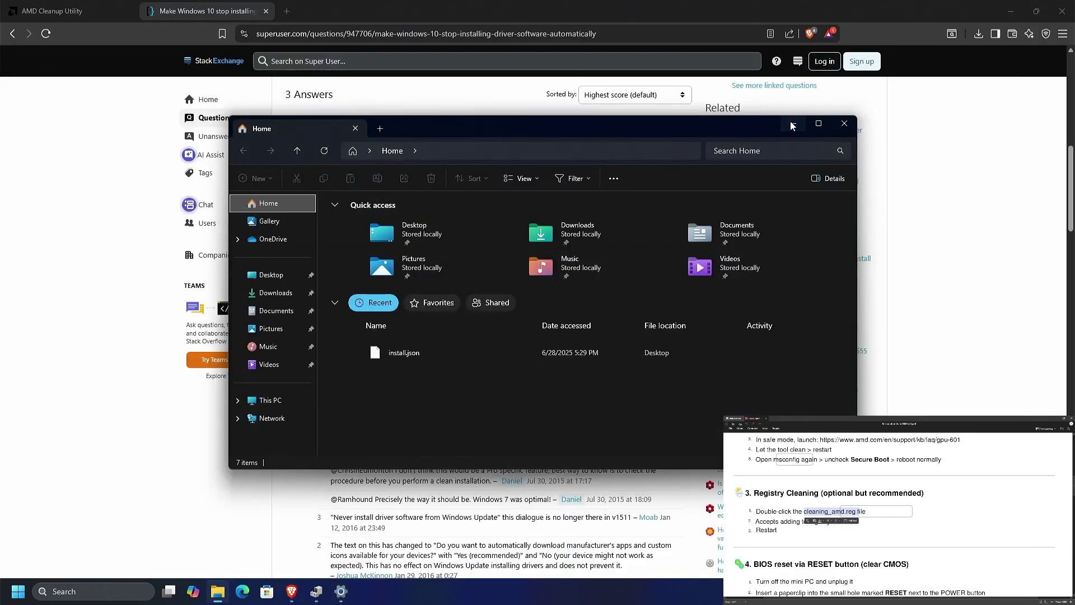
# Set Device Installation Settings to No so manufacturers' apps aren't downloaded automatically.
pyautogui.click(793, 125)
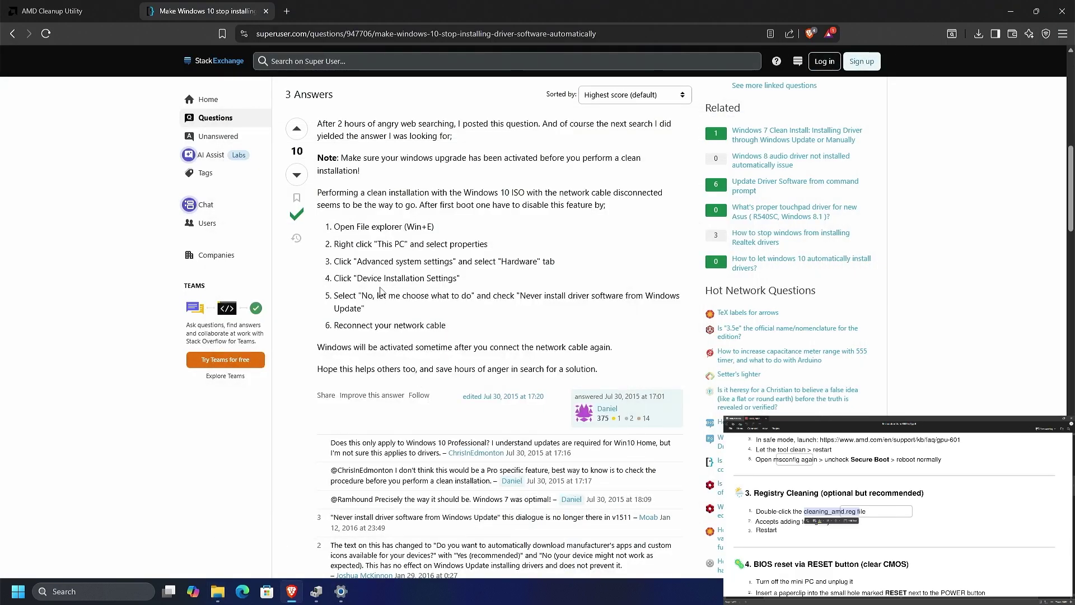
pyautogui.click(341, 592)
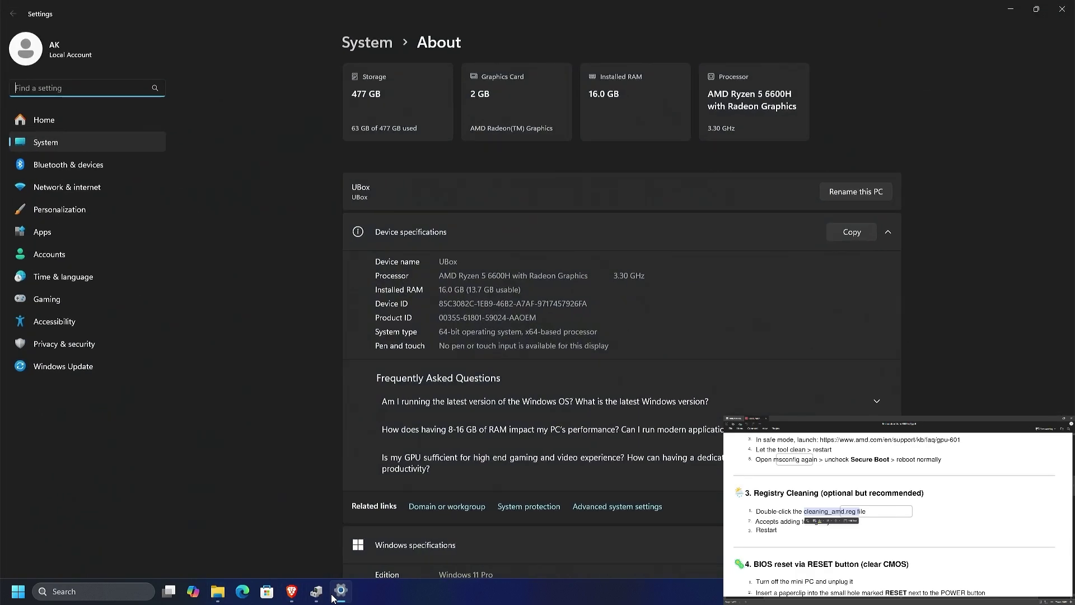
pyautogui.scroll(-5, 566, 319)
pyautogui.click(622, 274)
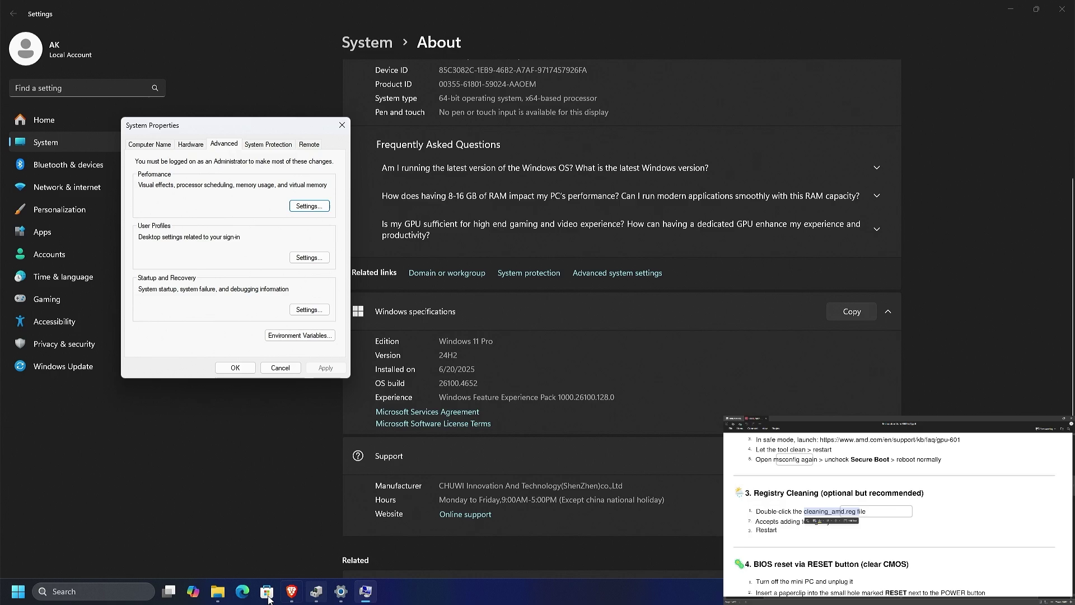
pyautogui.click(191, 144)
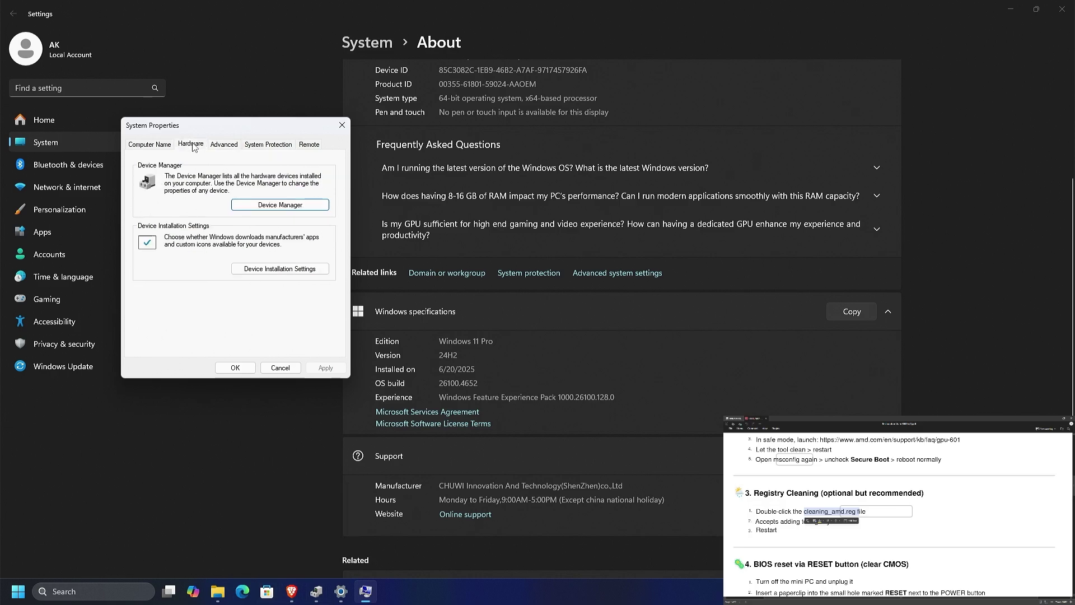
pyautogui.click(269, 273)
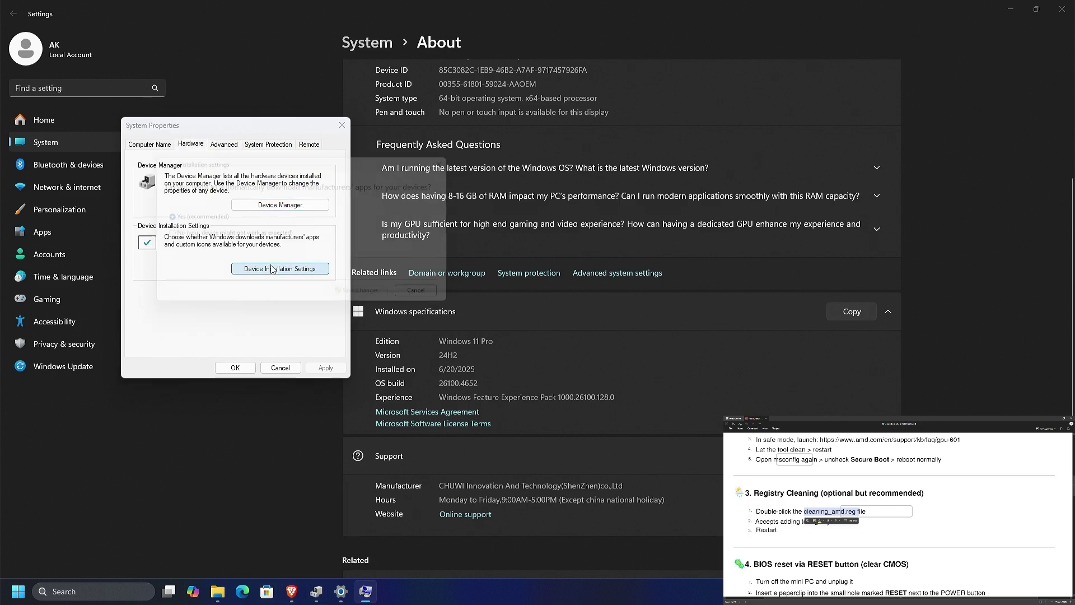
pyautogui.click(230, 236)
pyautogui.click(369, 300)
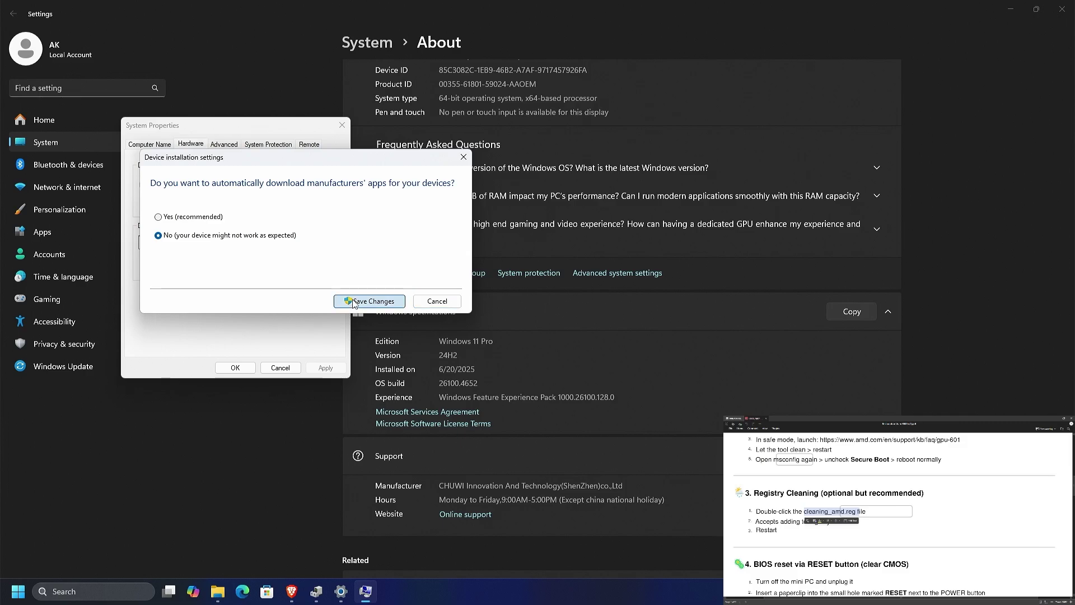
pyautogui.click(234, 367)
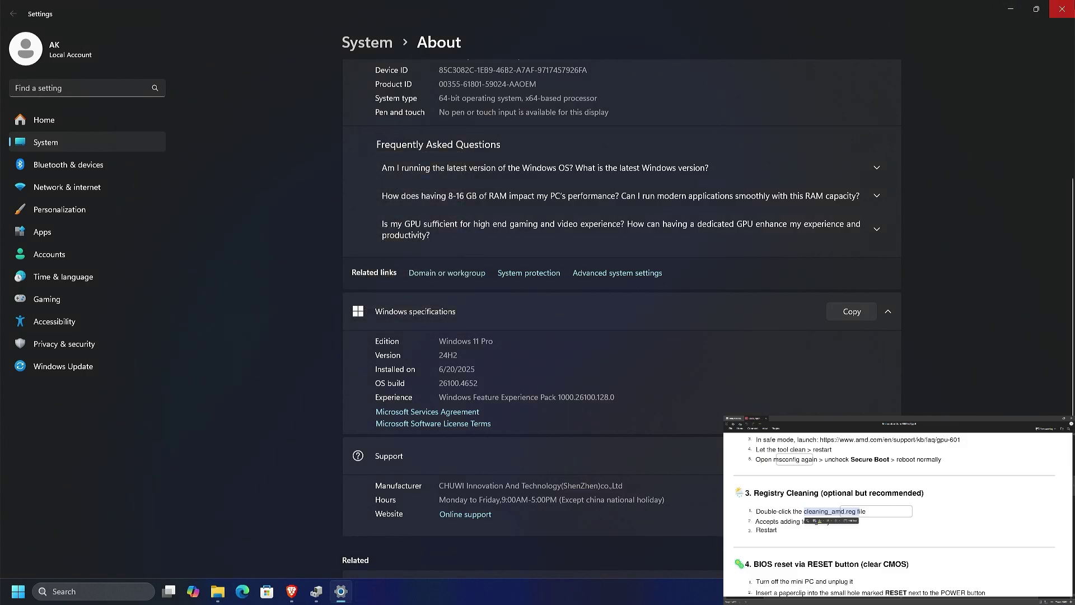
# Close Settings and search Start for 'amd' to find AMD Install Manager.
pyautogui.click(1062, 9)
pyautogui.scroll(10, 437, 339)
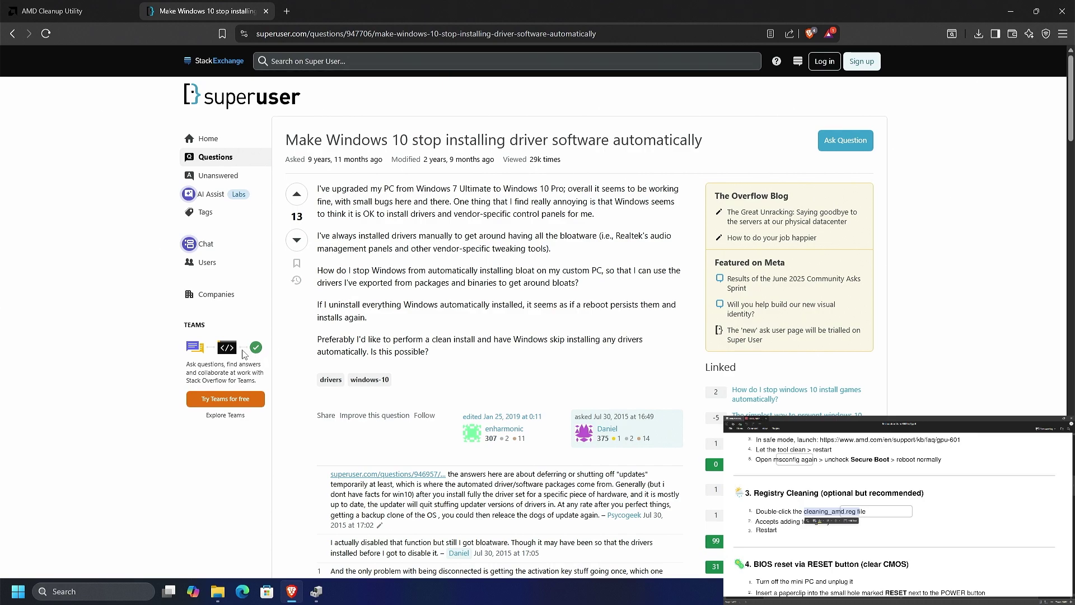
pyautogui.press('super')
pyautogui.write('amd Install Manager')
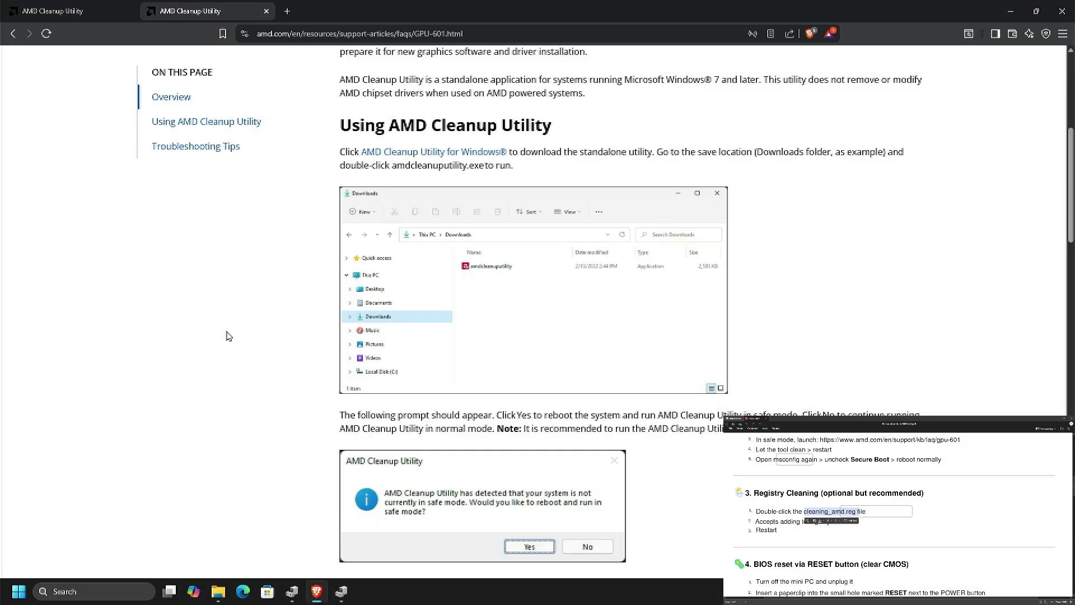
# Scroll through the AMD Cleanup Utility article, then close Brave.
pyautogui.scroll(5, 228, 336)
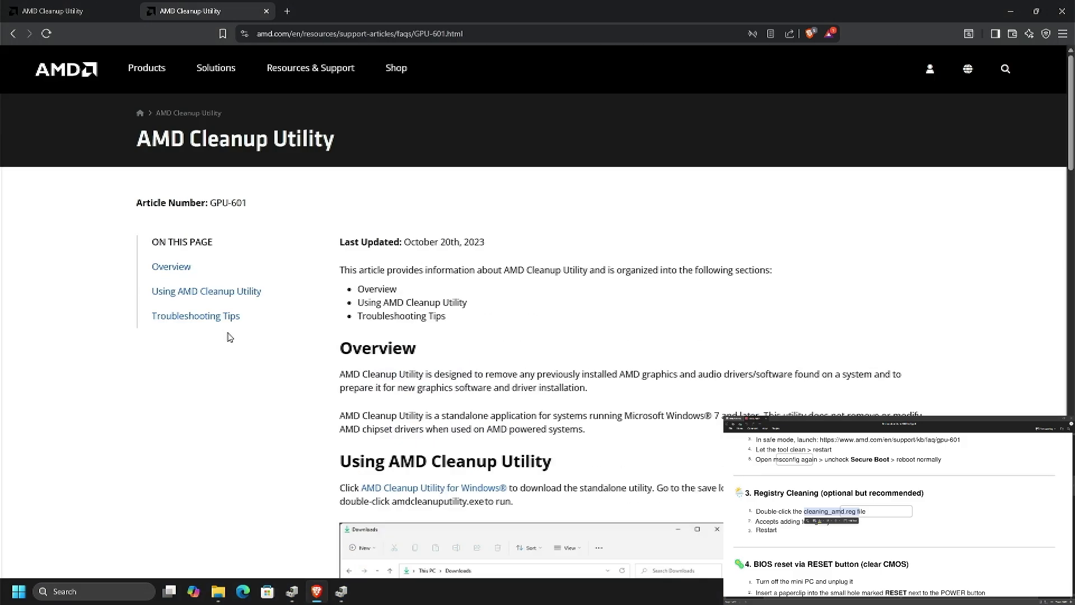
pyautogui.scroll(-15, 231, 314)
pyautogui.scroll(-10, 239, 317)
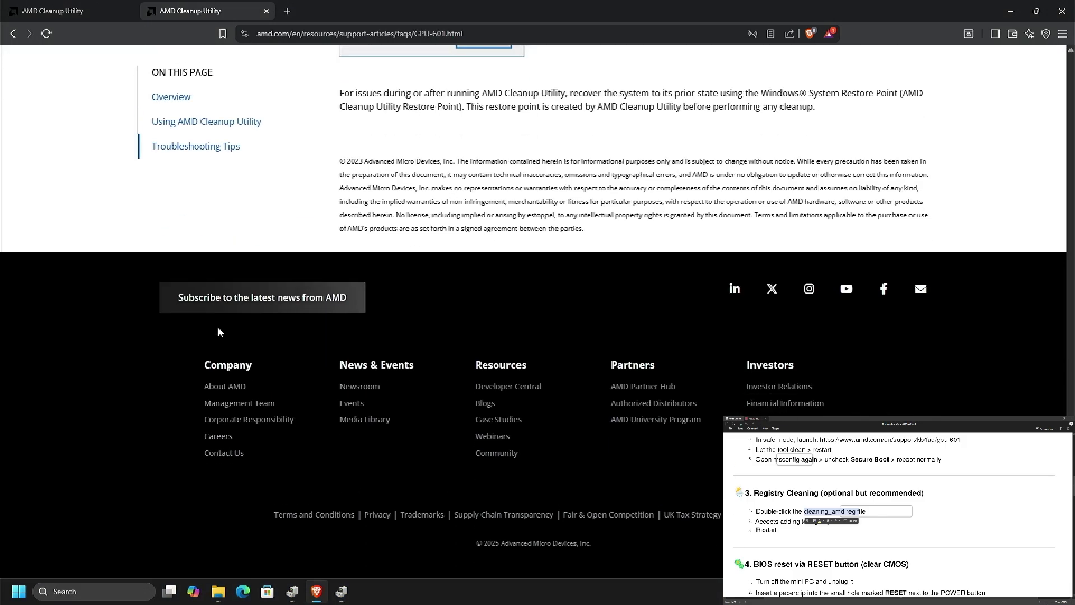
pyautogui.scroll(20, 229, 336)
pyautogui.scroll(6, 228, 350)
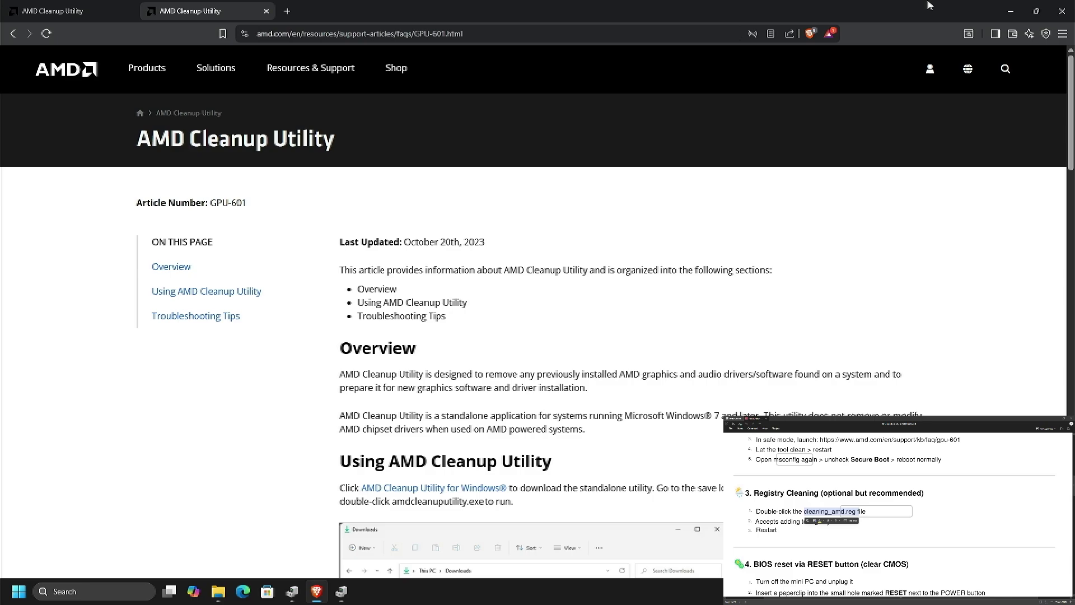
pyautogui.click(1062, 11)
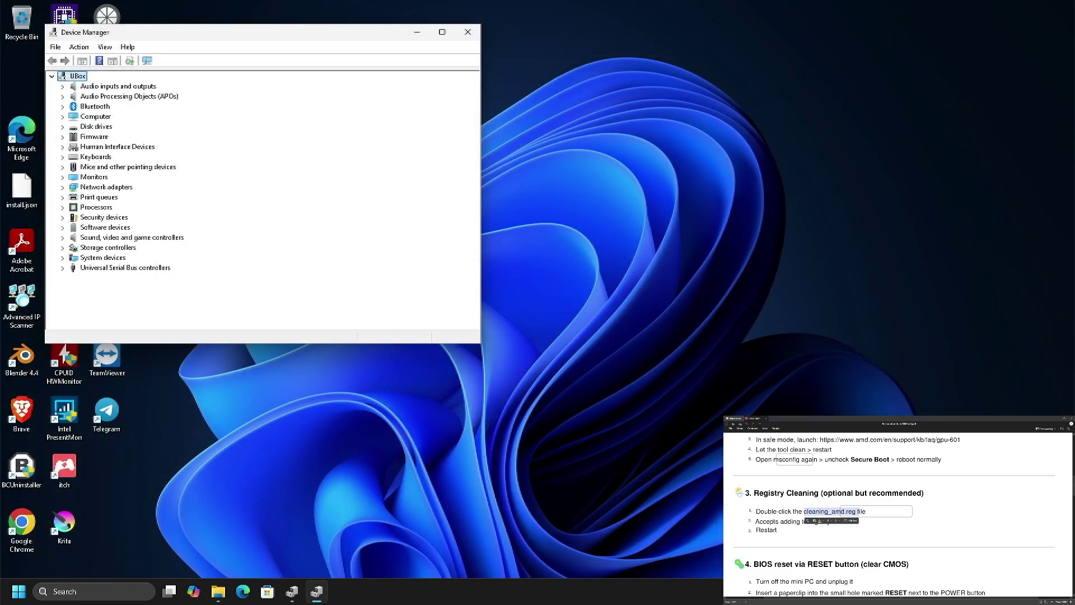
# Restart the PC from the Start menu's power options.
pyautogui.click(28, 590)
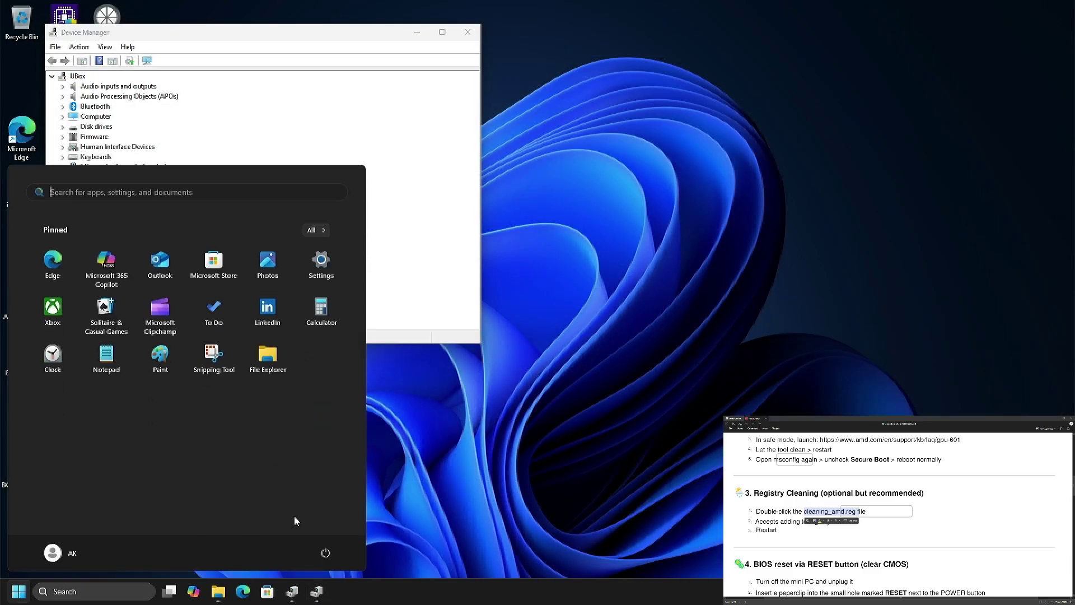
pyautogui.click(324, 556)
pyautogui.click(331, 533)
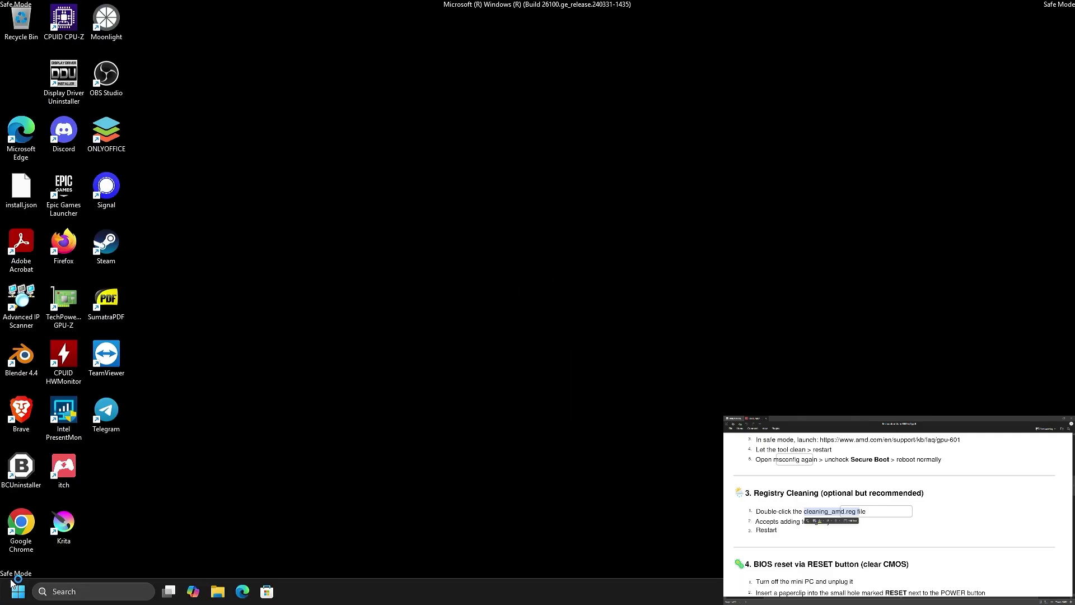
# Check the installed display adapter in Device Manager.
pyautogui.rightClick(18, 591)
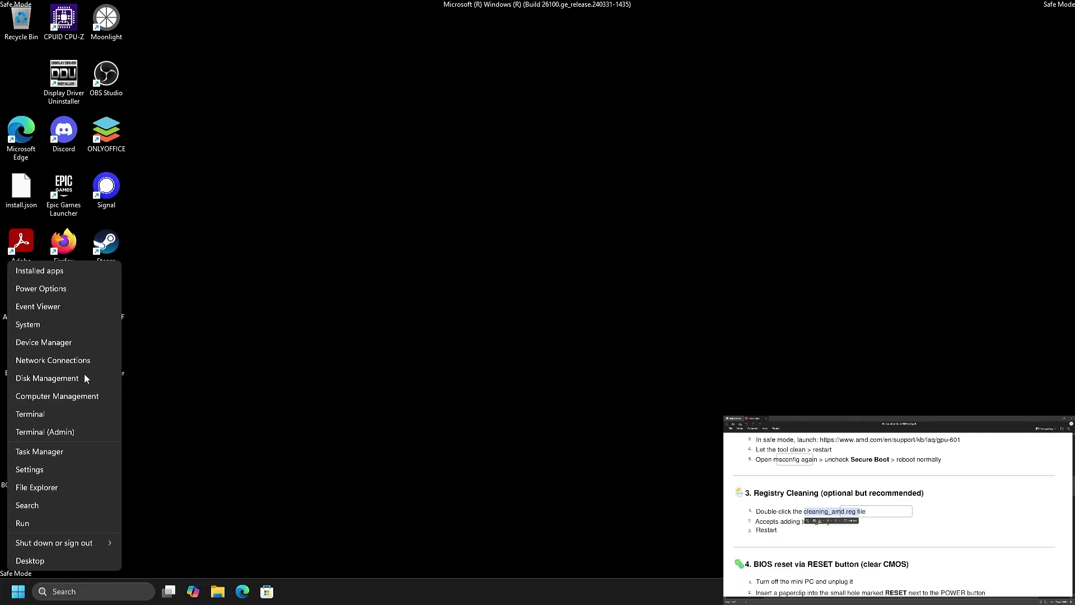
pyautogui.click(85, 347)
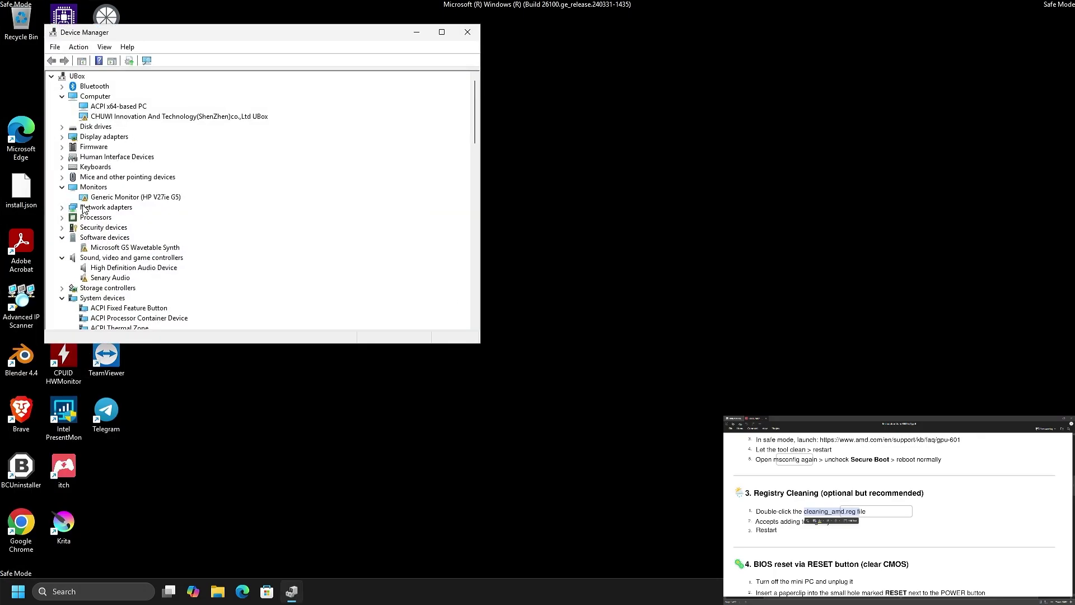
pyautogui.click(62, 137)
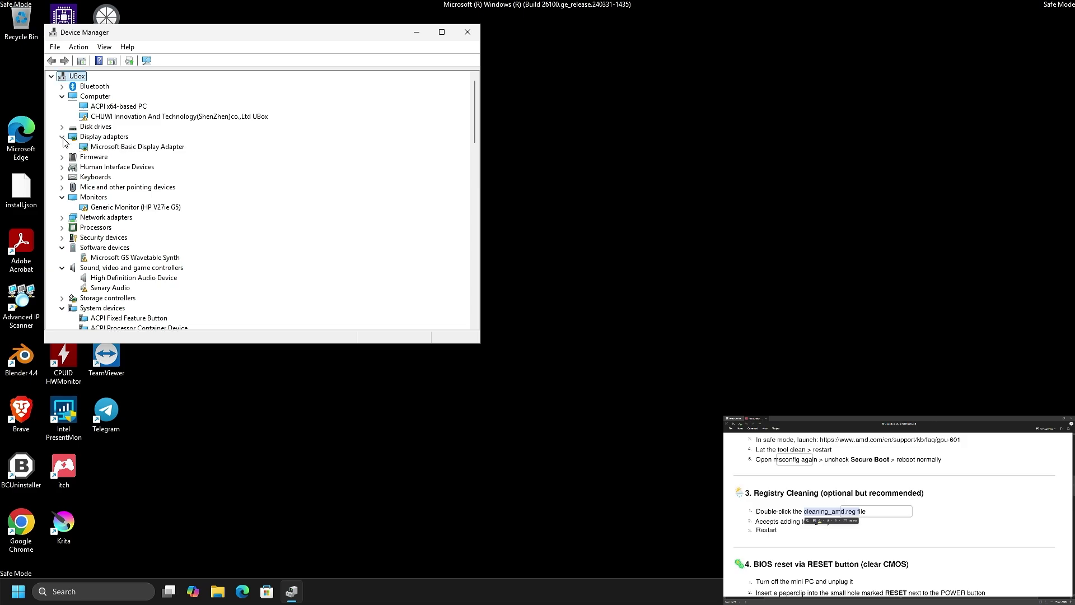
pyautogui.click(467, 31)
# Run amdcleanuputility.exe from Downloads, skip the reboot, and launch Display Driver Uninstaller.
pyautogui.click(218, 592)
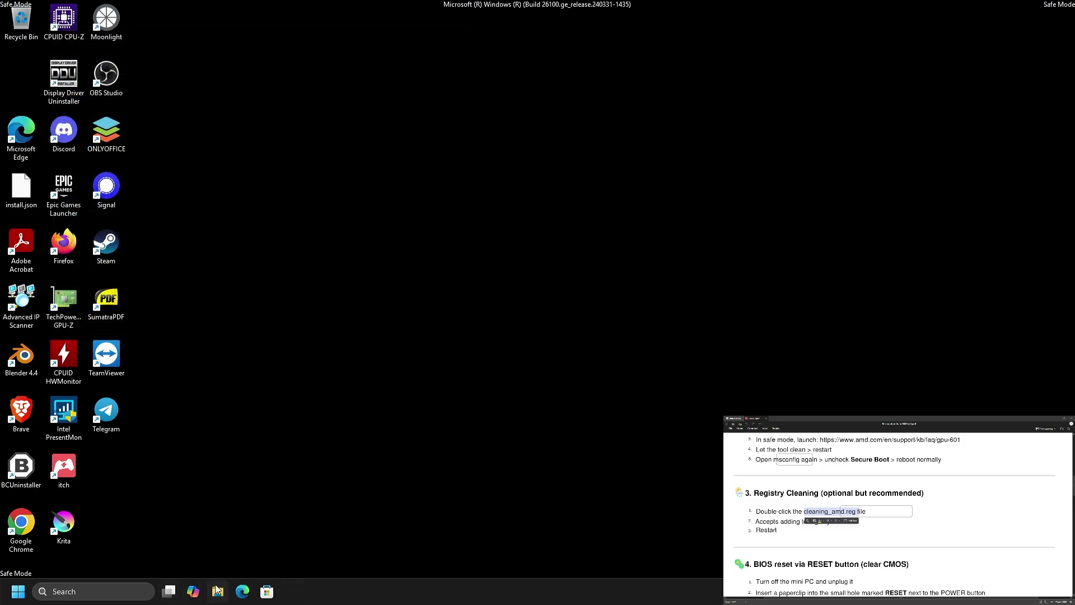
pyautogui.click(489, 396)
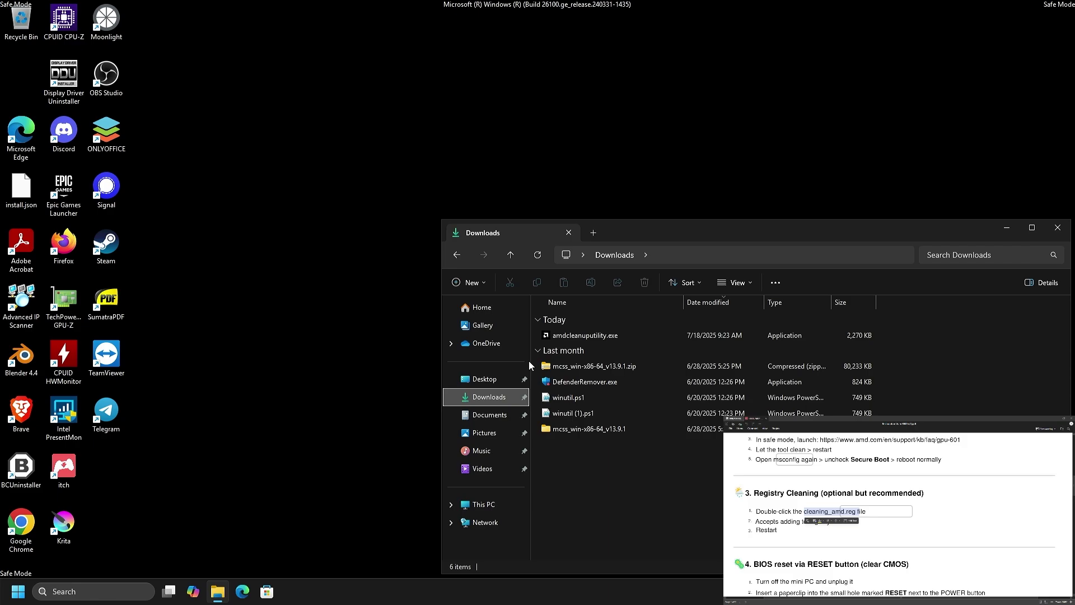
pyautogui.click(565, 336)
pyautogui.doubleClick(565, 337)
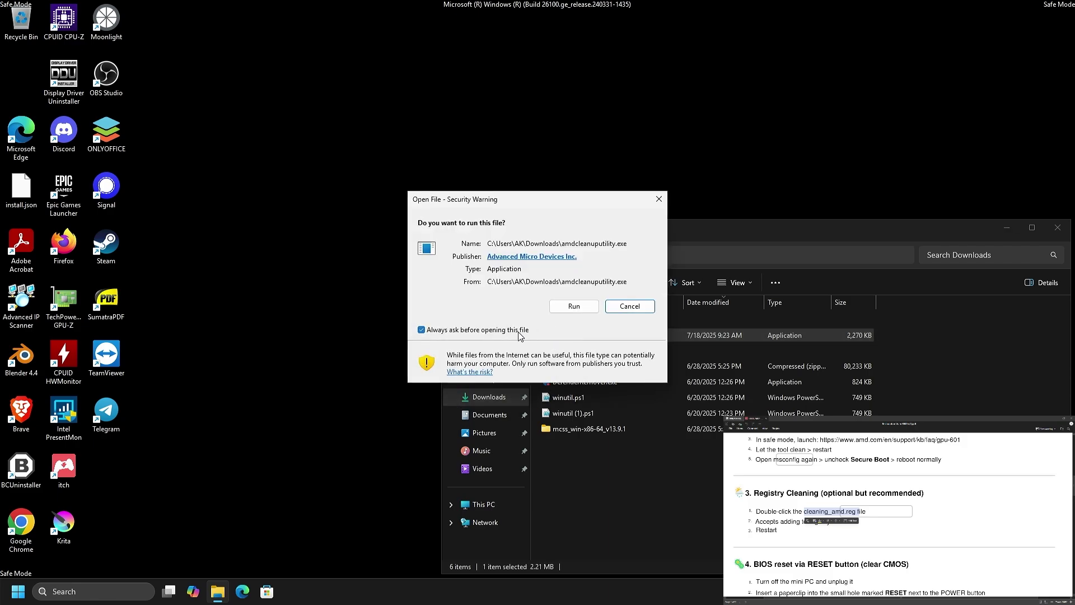
pyautogui.click(577, 306)
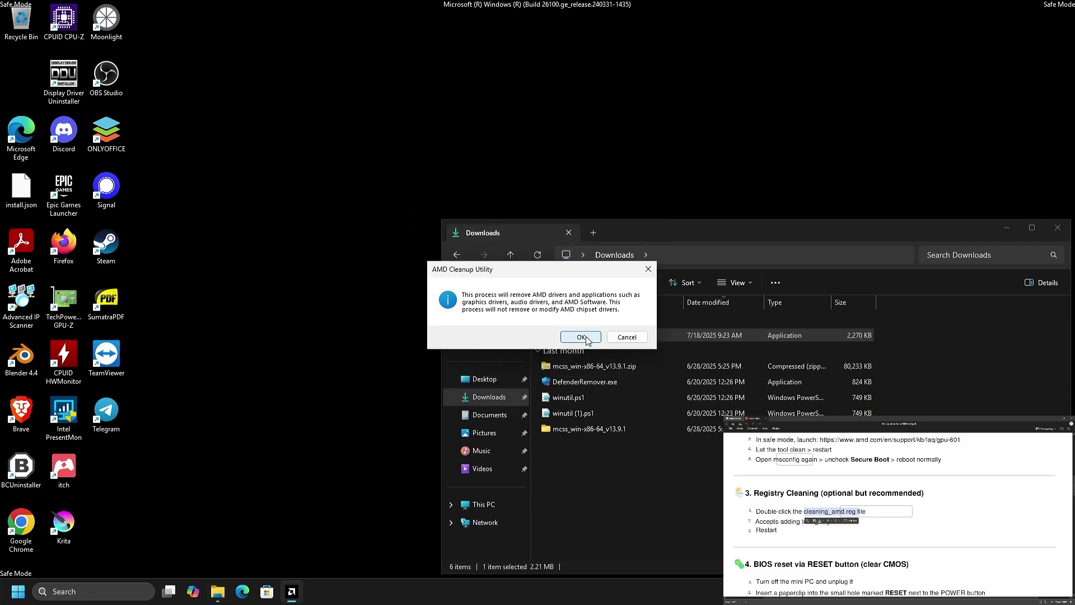
pyautogui.click(585, 337)
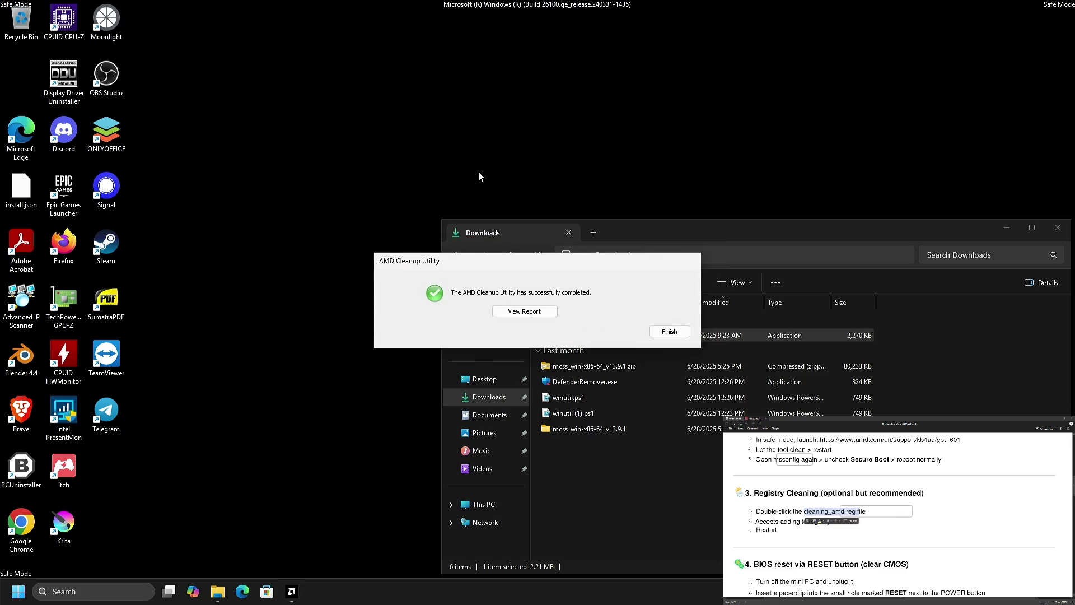
pyautogui.click(654, 331)
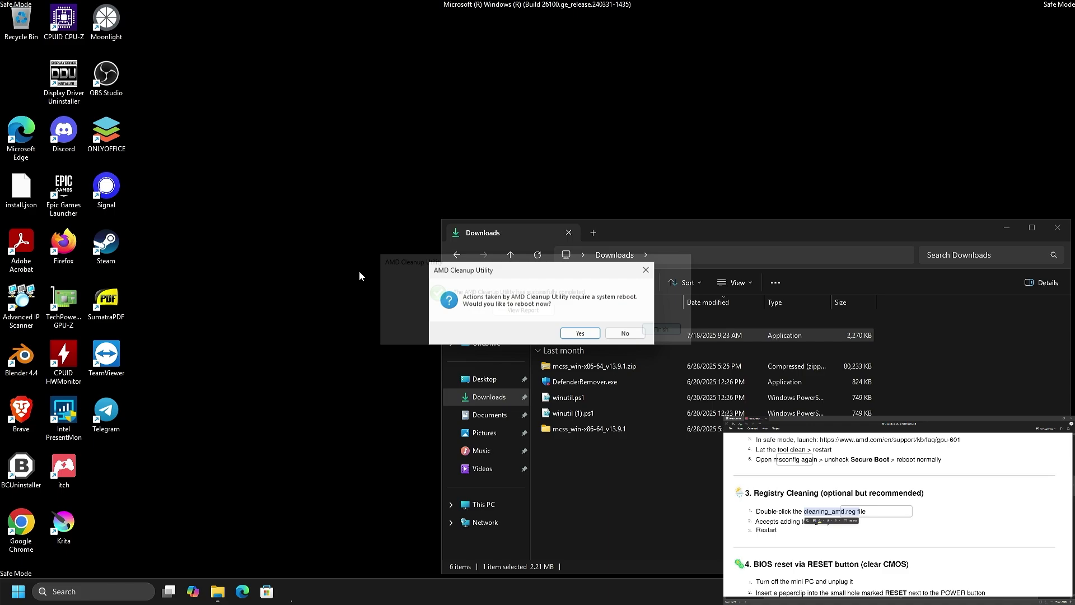
pyautogui.click(621, 335)
pyautogui.doubleClick(64, 76)
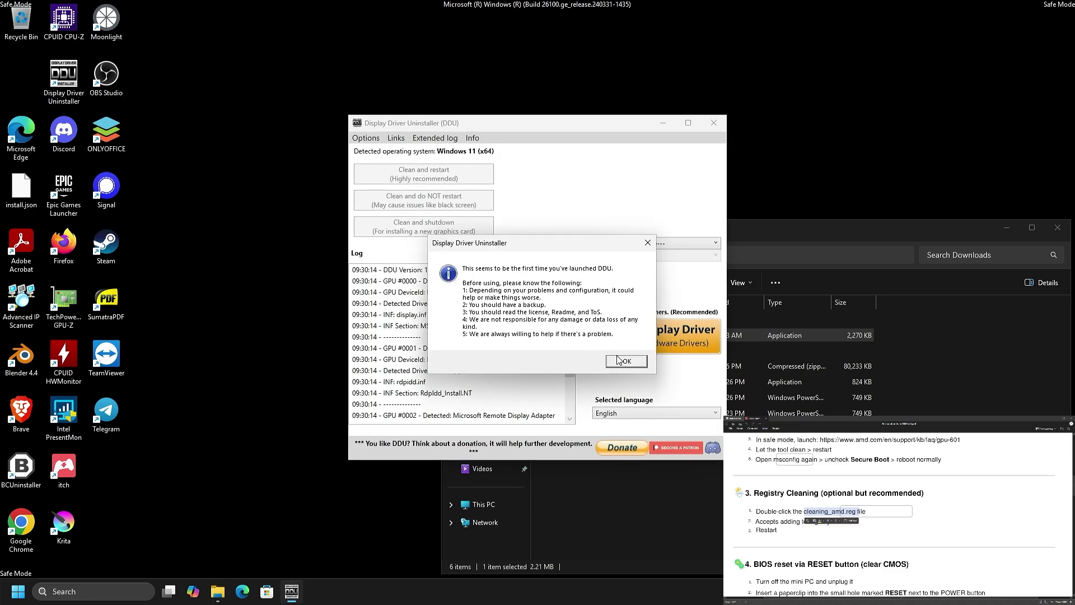
# Enable Remove AMDKMPFD and Remove C:\AMD folders in DDU's options.
pyautogui.click(618, 360)
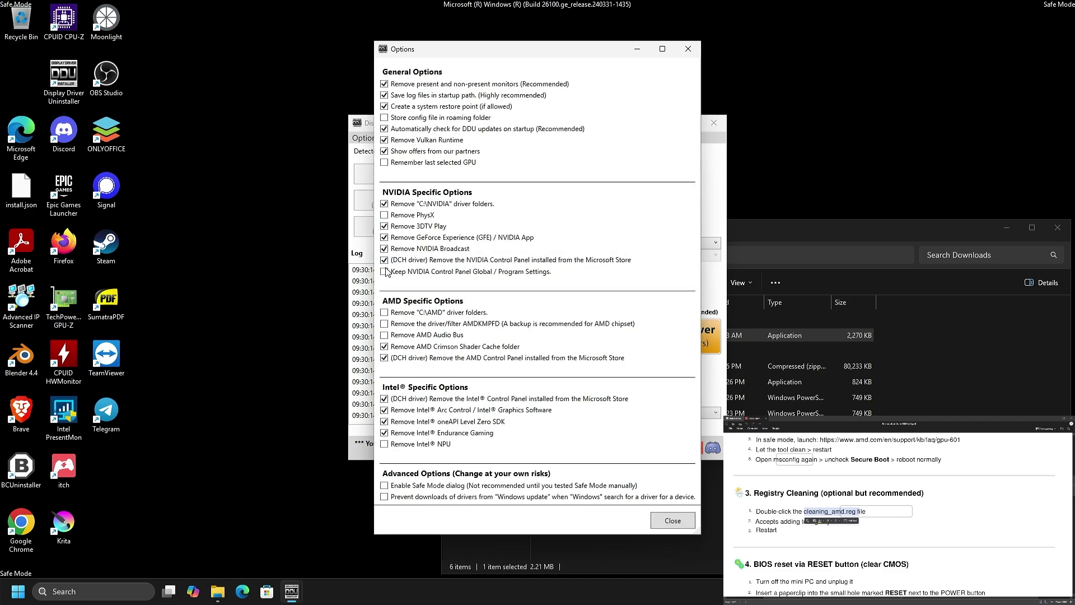
pyautogui.click(405, 323)
pyautogui.click(408, 314)
pyautogui.click(672, 521)
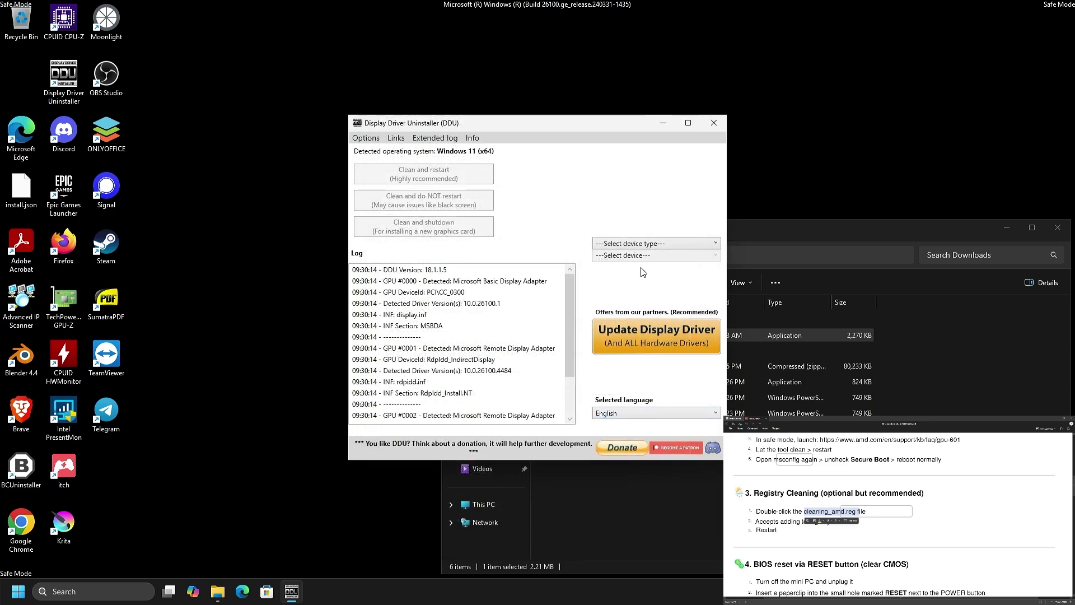
# Choose GPU as the device type and AMD as the vendor to clean.
pyautogui.click(637, 244)
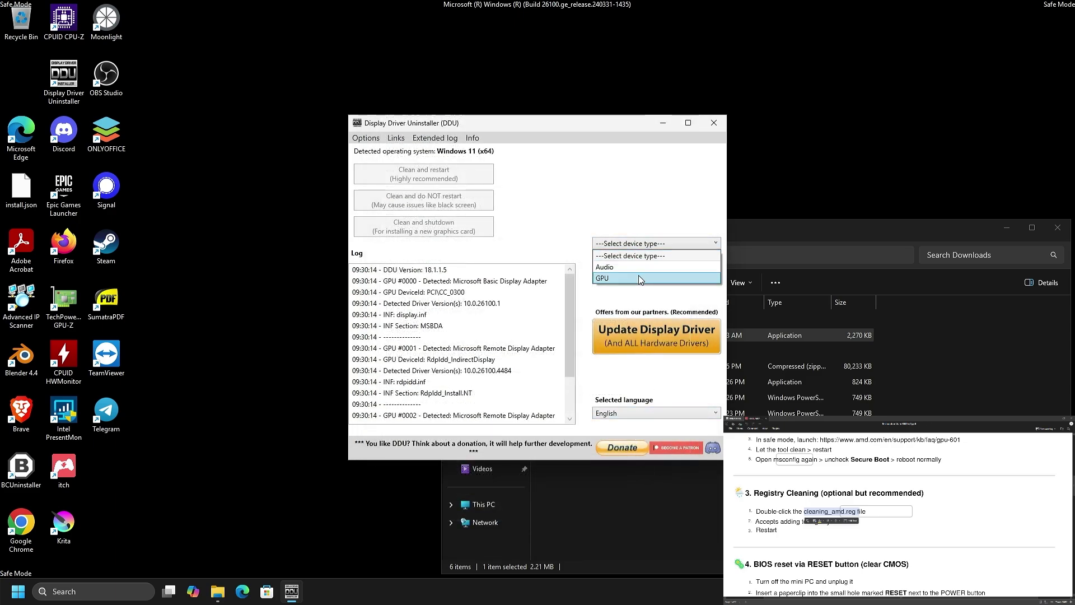
pyautogui.click(640, 263)
pyautogui.click(640, 264)
pyautogui.click(607, 289)
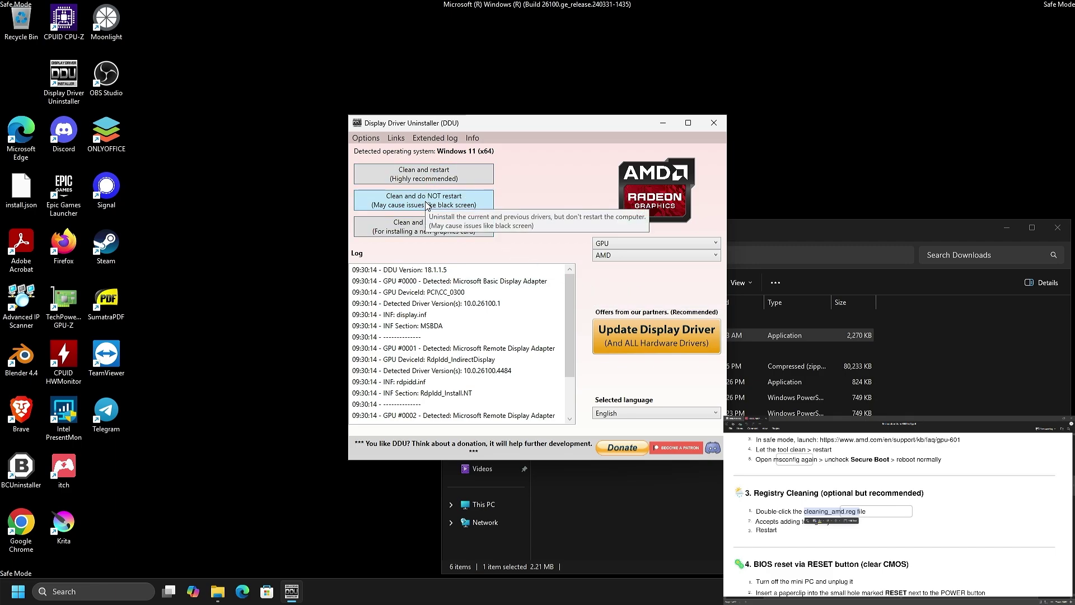
pyautogui.press('super')
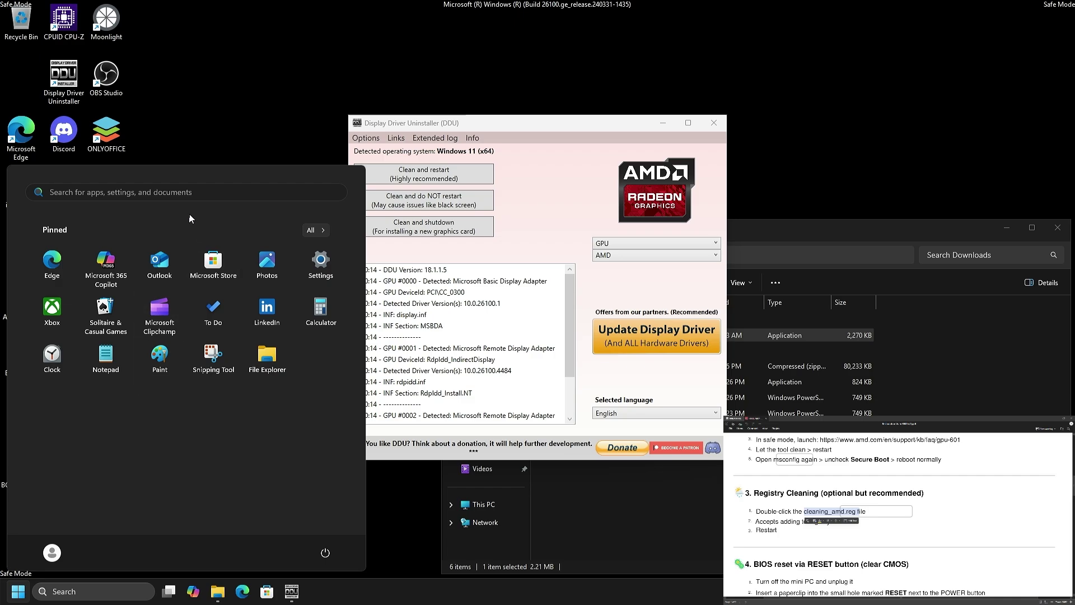
# Switch msconfig to Normal startup, then run DDU's Clean and restart for AMD.
pyautogui.write('mscon')
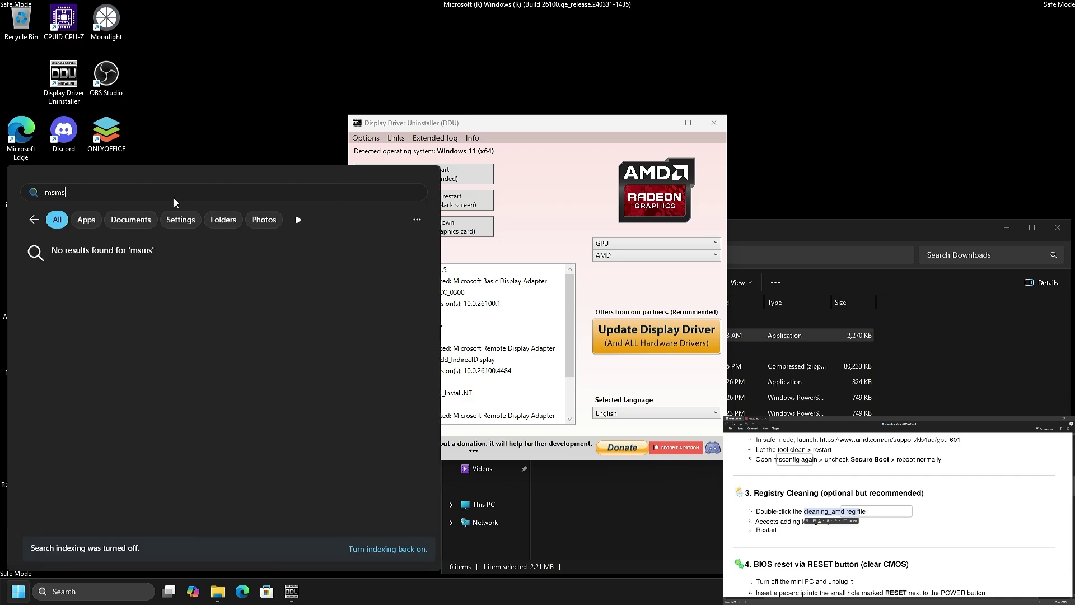
pyautogui.press('BackSpace')
pyautogui.press('BackSpace')
pyautogui.write('on')
pyautogui.press('Return')
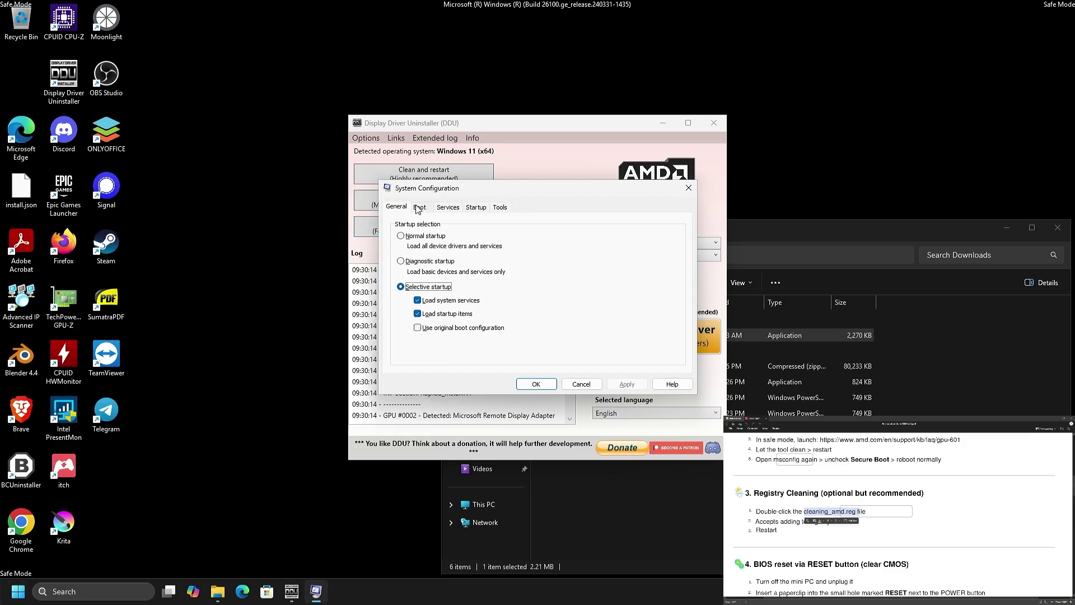
pyautogui.click(419, 207)
pyautogui.click(402, 206)
pyautogui.click(417, 239)
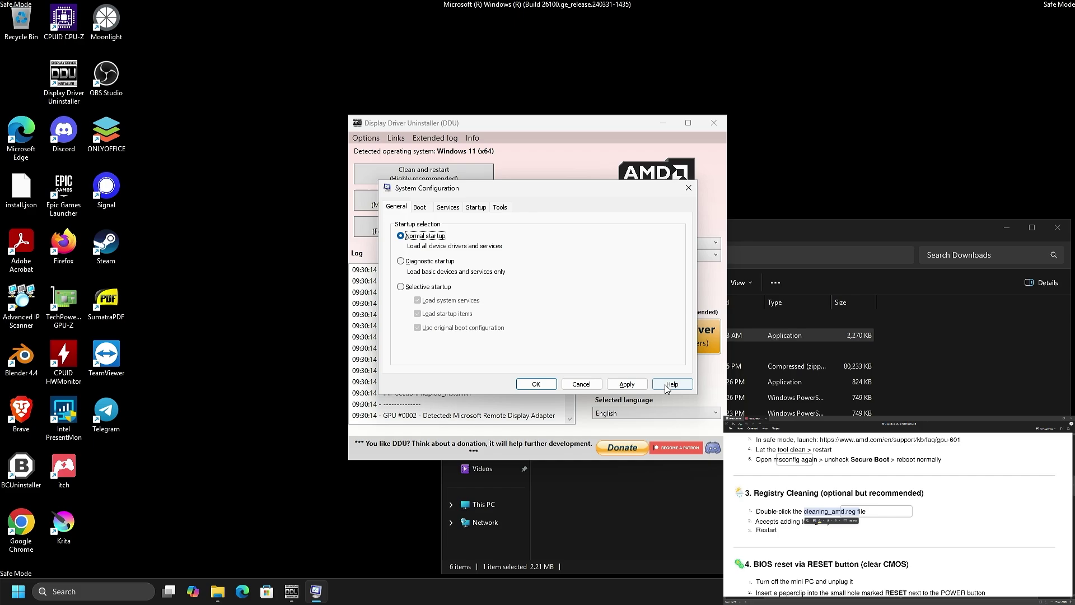
pyautogui.click(628, 384)
pyautogui.click(538, 384)
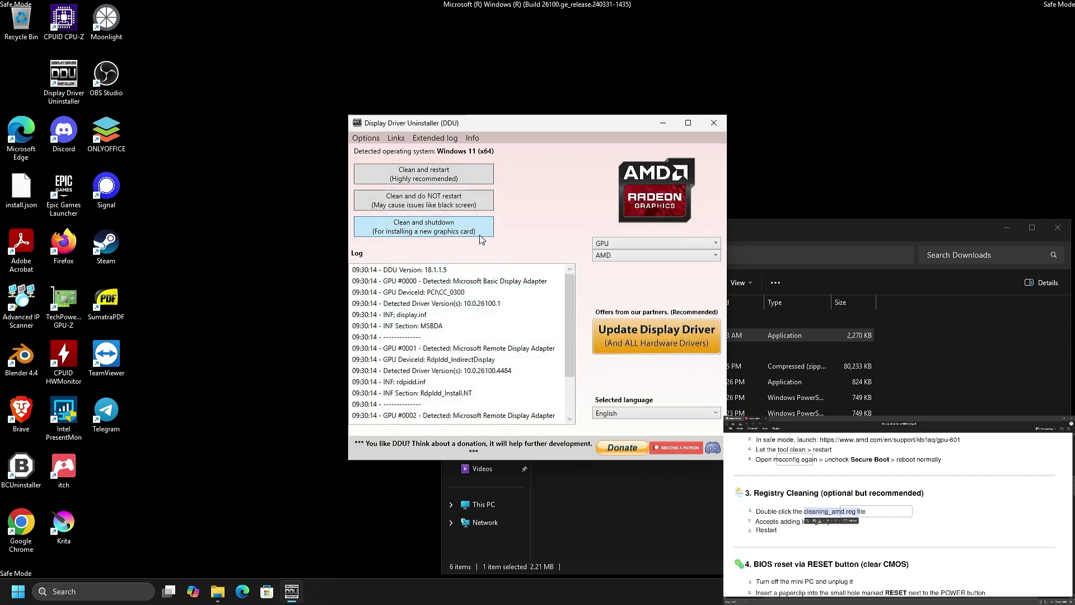
pyautogui.click(451, 174)
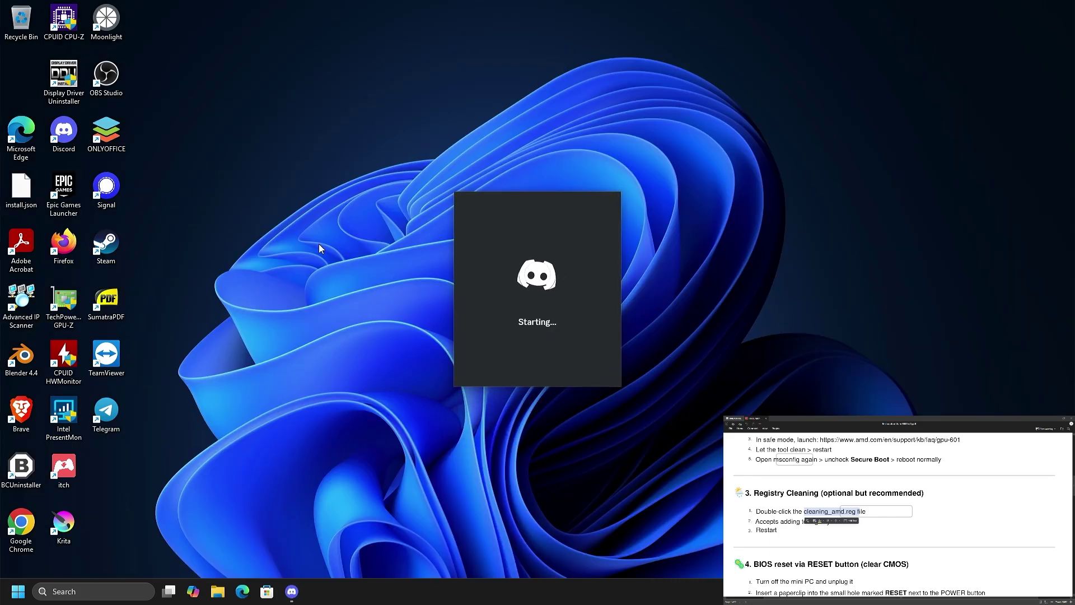
# Close the Discord sign-in window and shut down the PC from Start's power menu.
pyautogui.rightClick(510, 331)
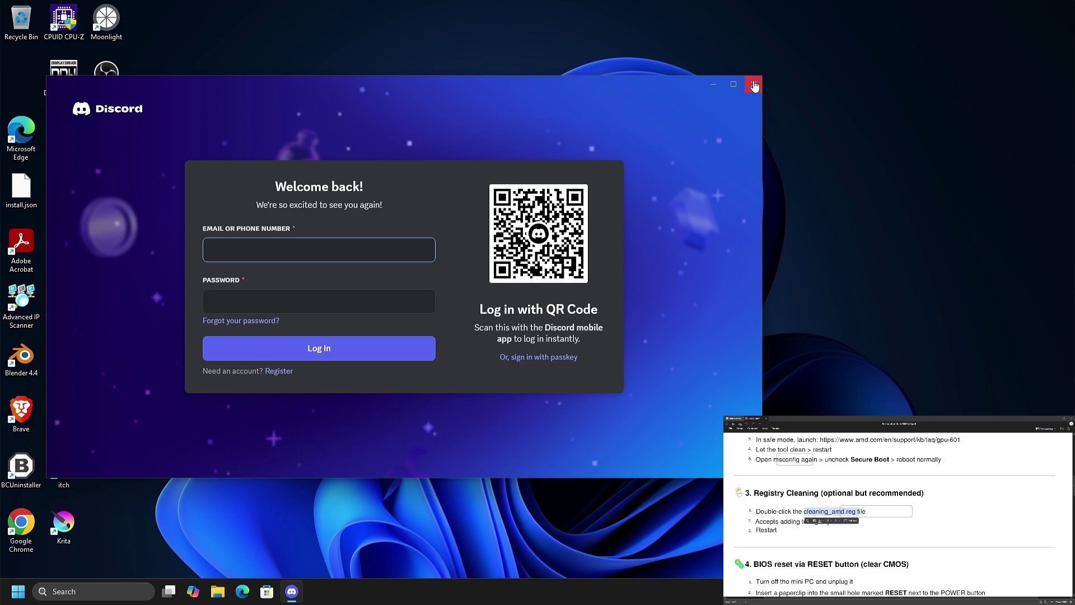
pyautogui.click(754, 85)
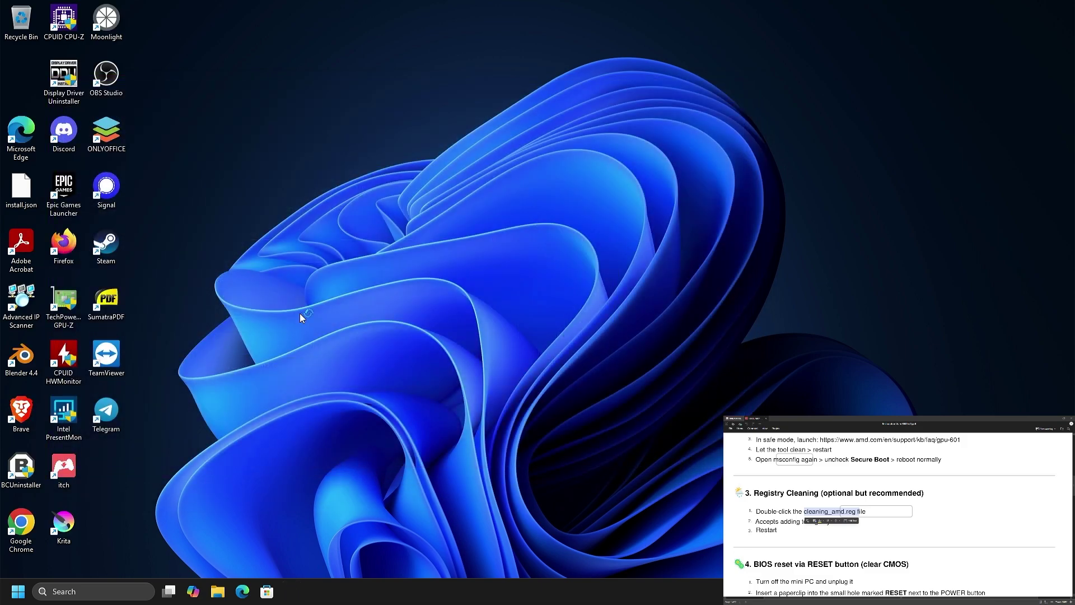
pyautogui.click(18, 591)
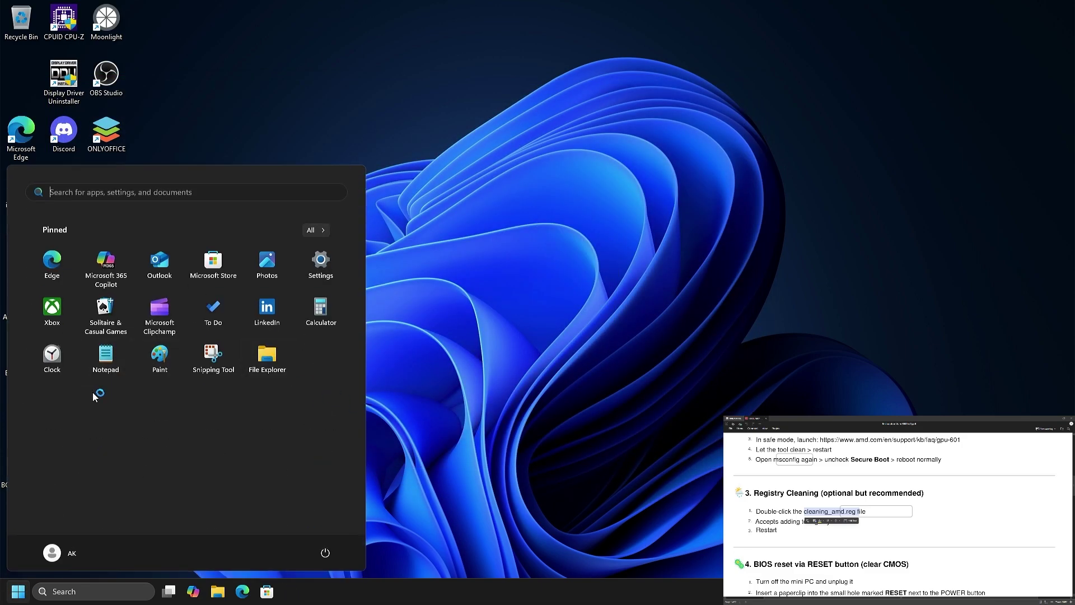
pyautogui.click(321, 263)
pyautogui.press('super')
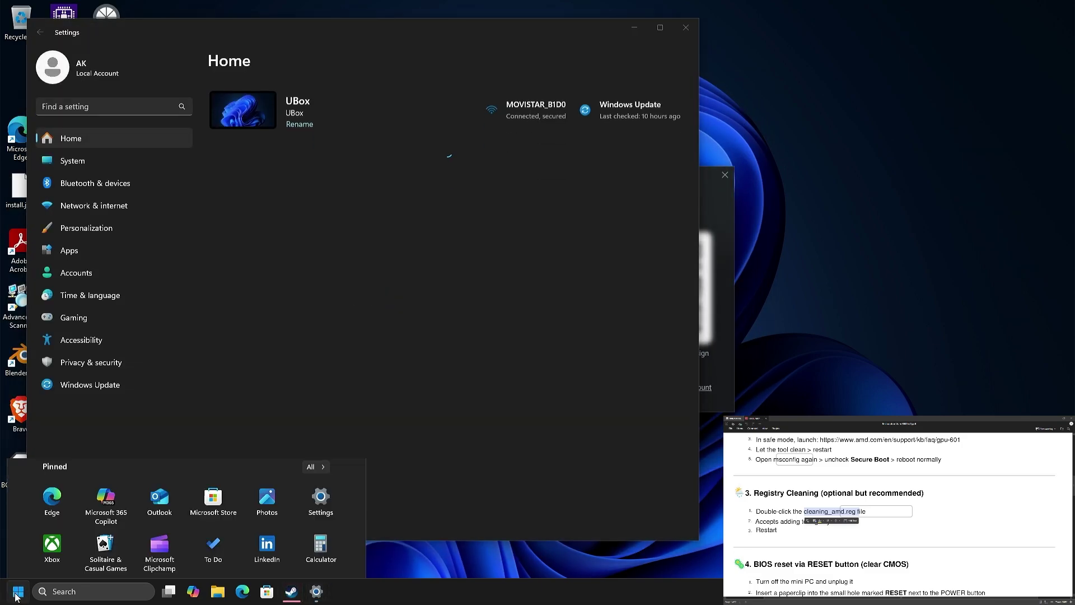
pyautogui.click(315, 553)
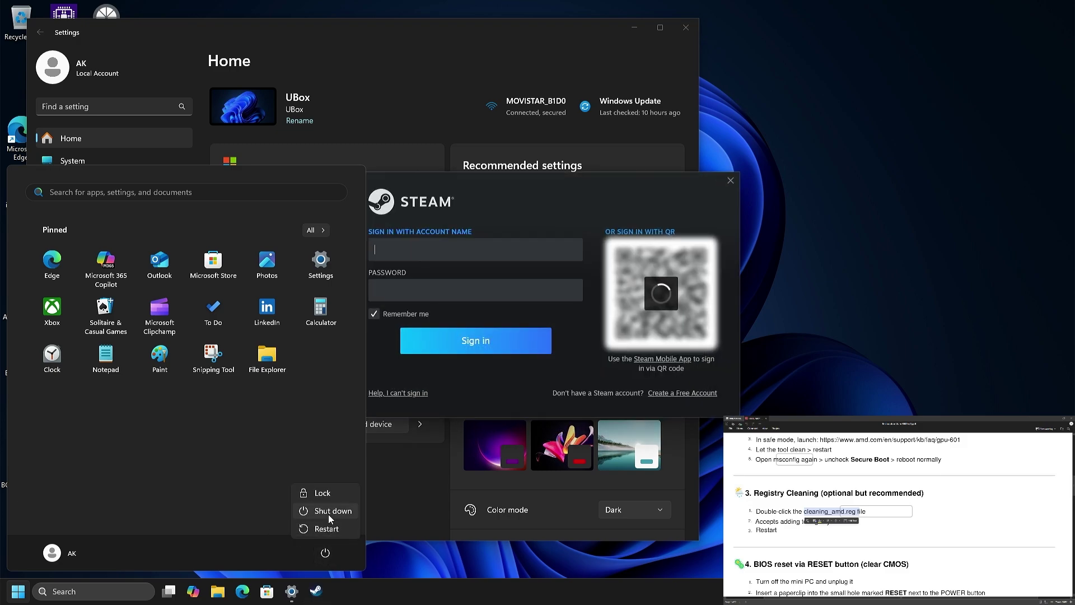
pyautogui.click(328, 513)
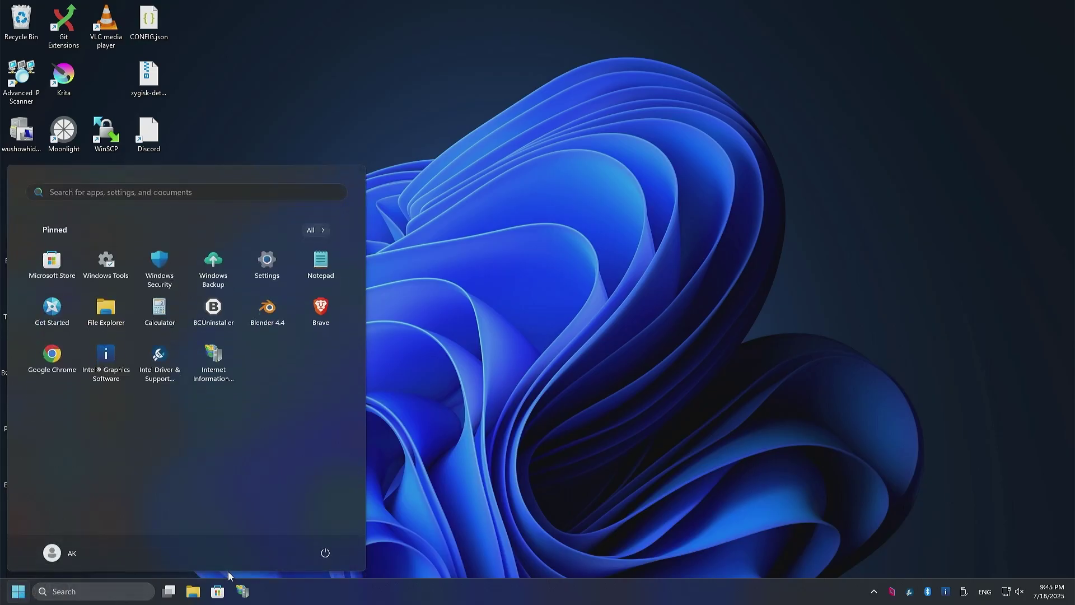
# Restart into recovery and choose Troubleshoot > Advanced options > UEFI Firmware Settings > Restart.
pyautogui.click(325, 553)
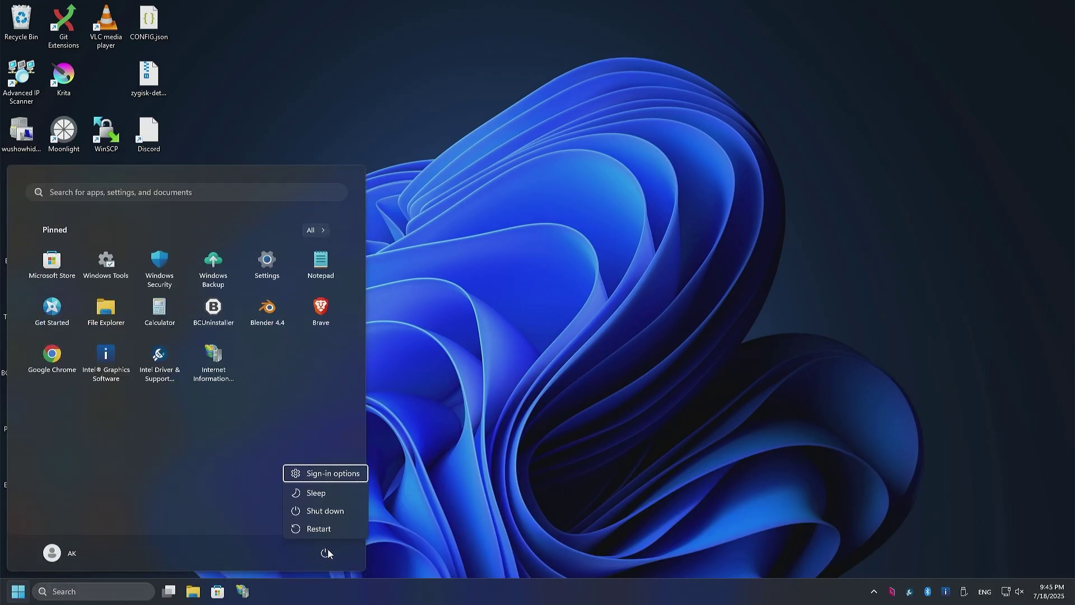
pyautogui.click(329, 532)
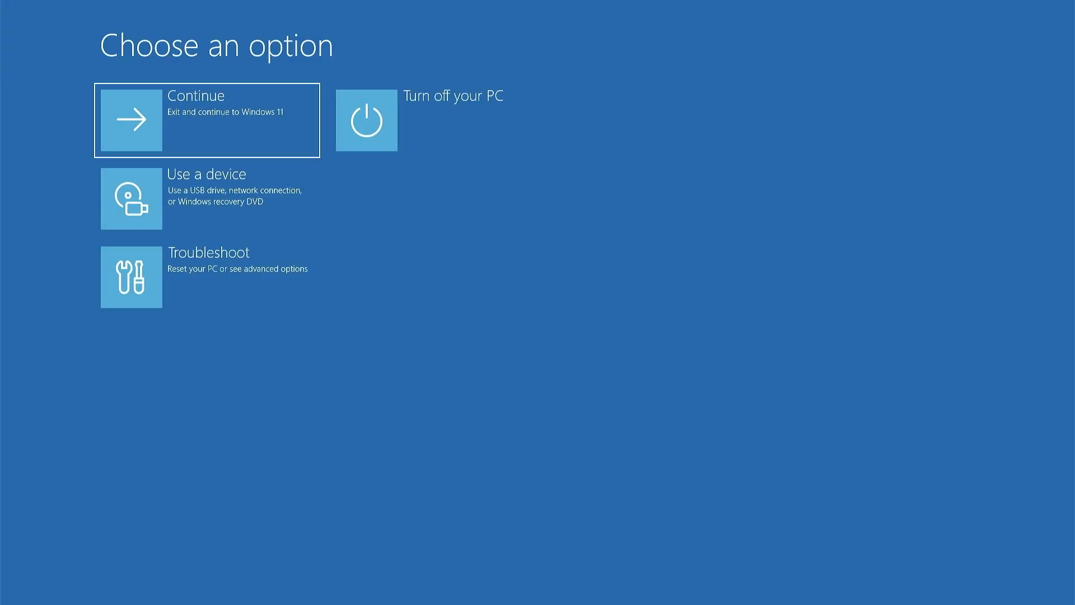
pyautogui.click(204, 283)
pyautogui.click(254, 220)
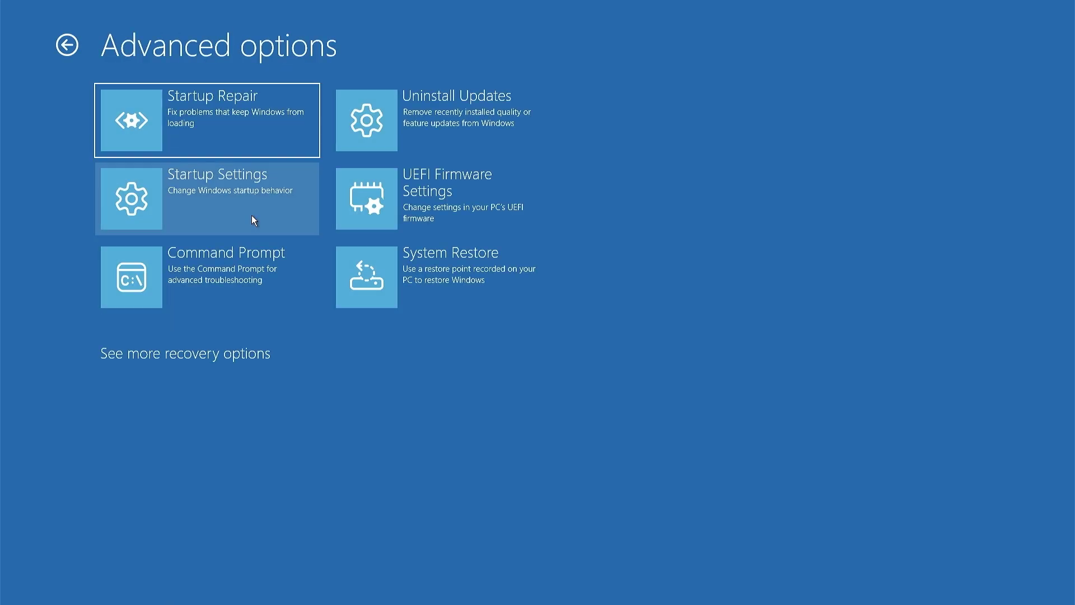
pyautogui.click(455, 199)
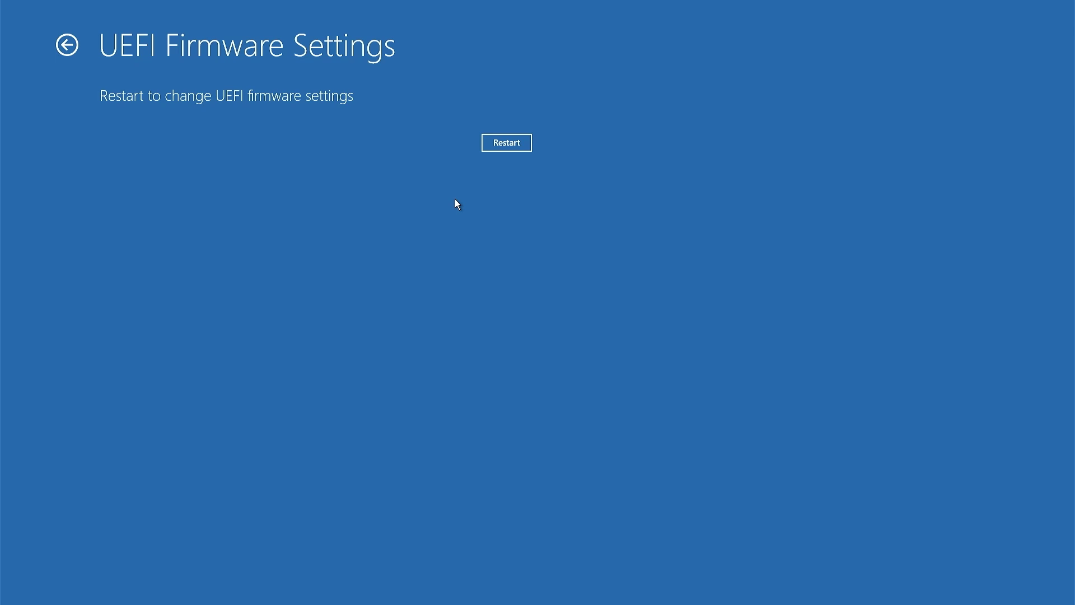
pyautogui.click(506, 145)
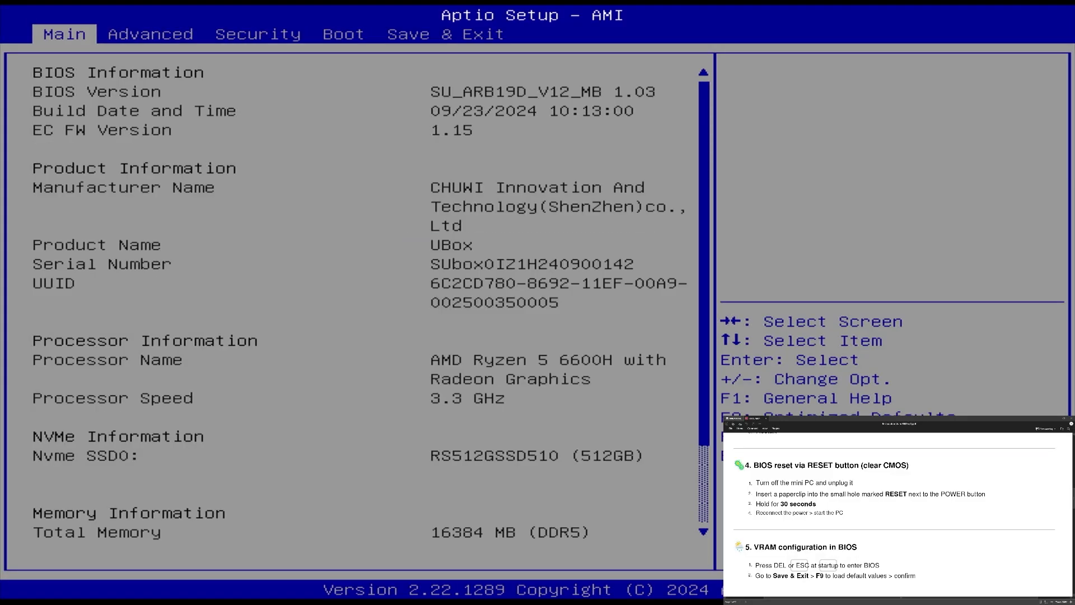
# Pick a UMA Frame buffer Size under Advanced > GFX Configuration, then Save Changes and Exit.
pyautogui.press('Right')
pyautogui.press('Right')
pyautogui.press('Right')
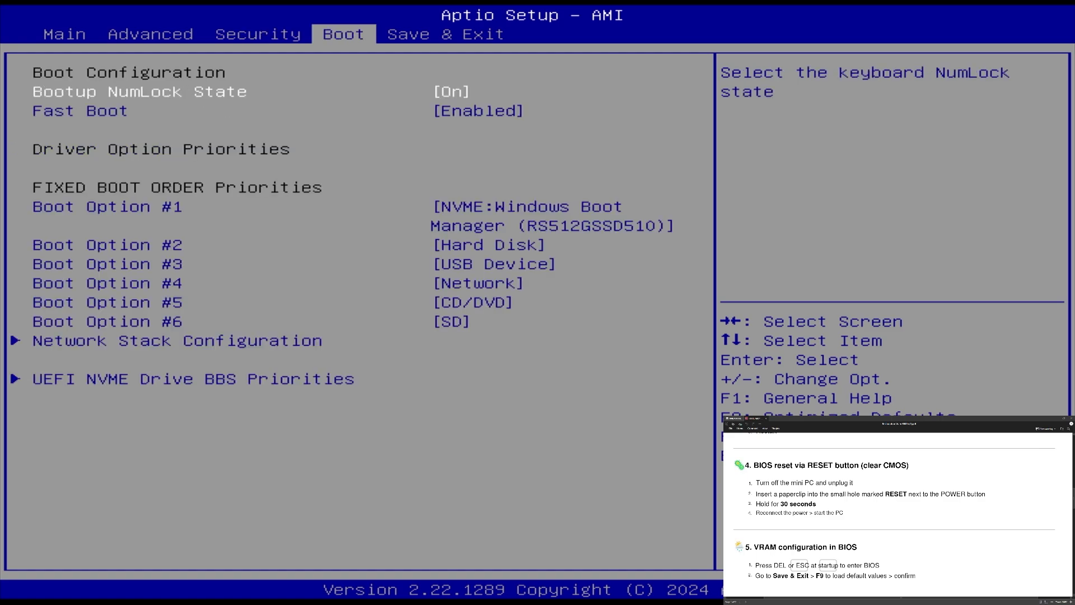
pyautogui.press('Left')
pyautogui.press('Left')
pyautogui.press('Down')
pyautogui.press('Down')
pyautogui.press('Down')
pyautogui.press('Down')
pyautogui.press('Down')
pyautogui.press('Down')
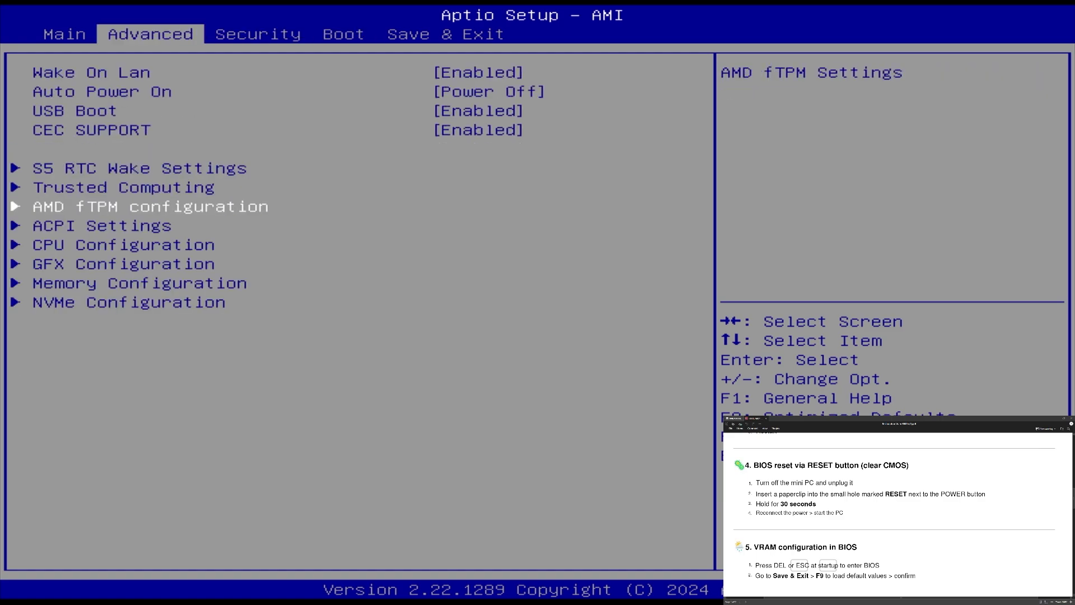
pyautogui.press('Return')
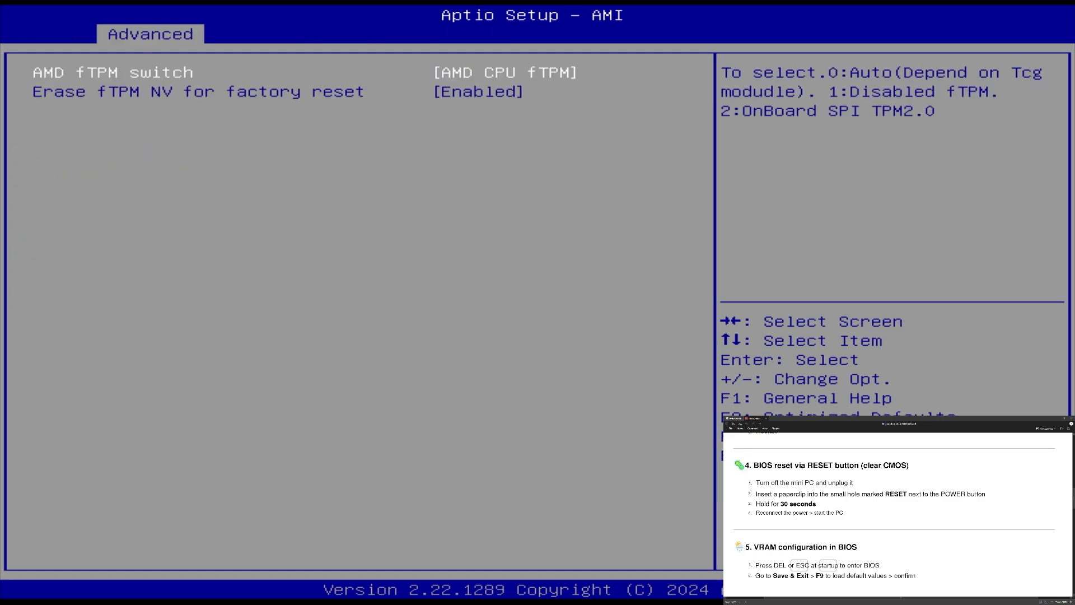
pyautogui.press('Escape')
pyautogui.press('Down')
pyautogui.press('Down')
pyautogui.press('Down')
pyautogui.press('Return')
pyautogui.press('Return')
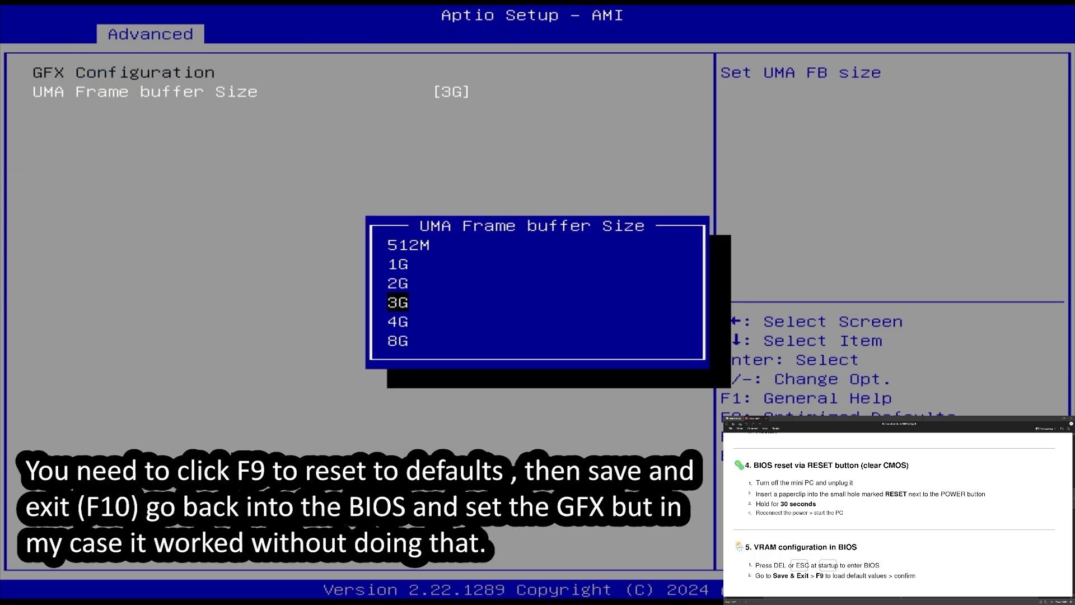
pyautogui.press('Down')
pyautogui.press('Return')
pyautogui.press('Escape')
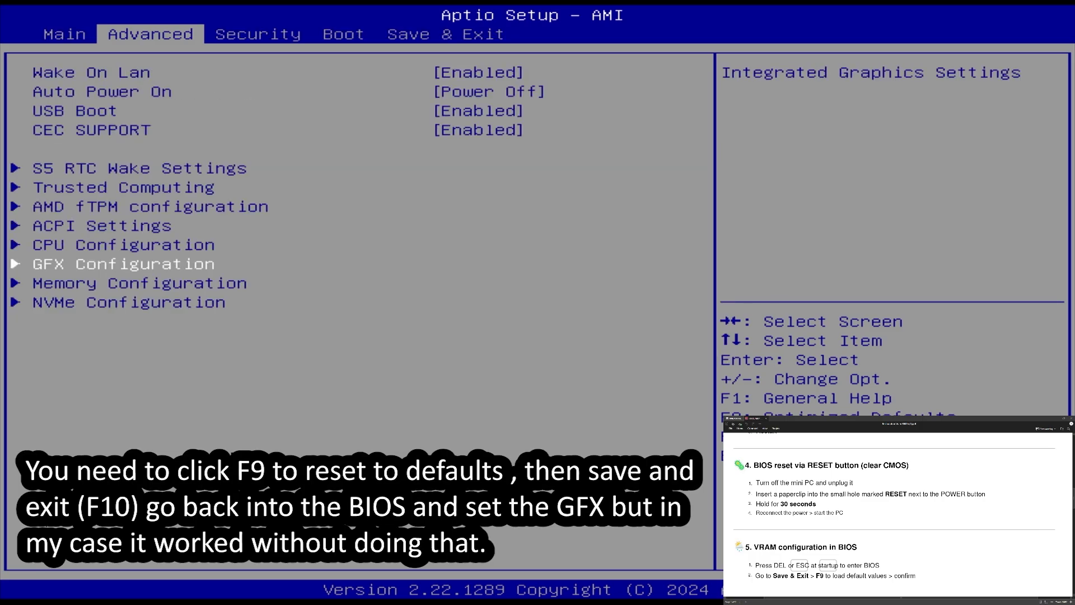
pyautogui.press('Right')
pyautogui.press('Right')
pyautogui.press('Right')
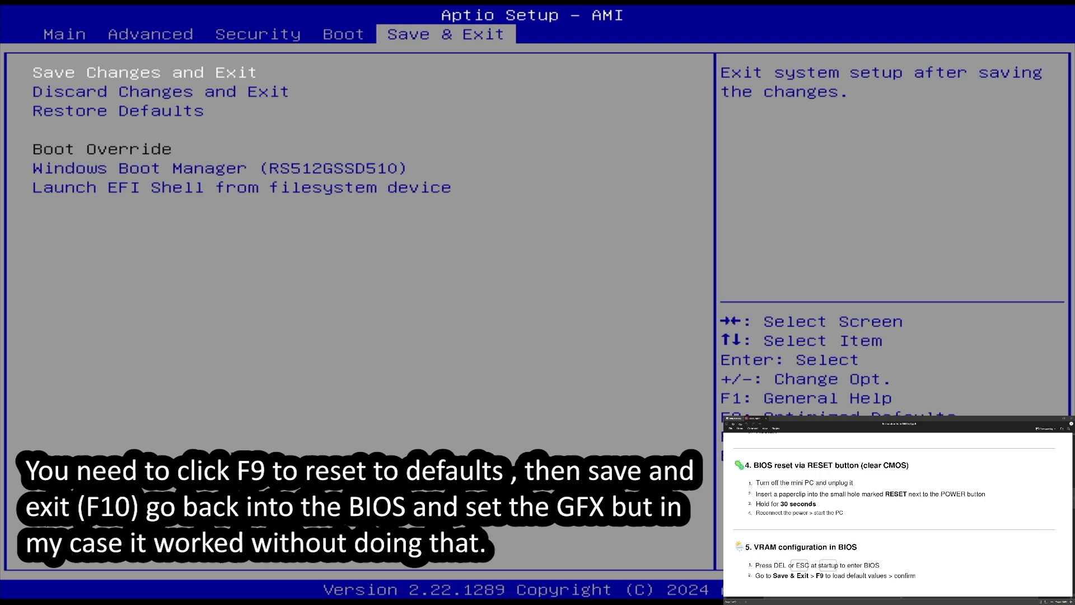
pyautogui.press('Return')
pyautogui.press('Return')
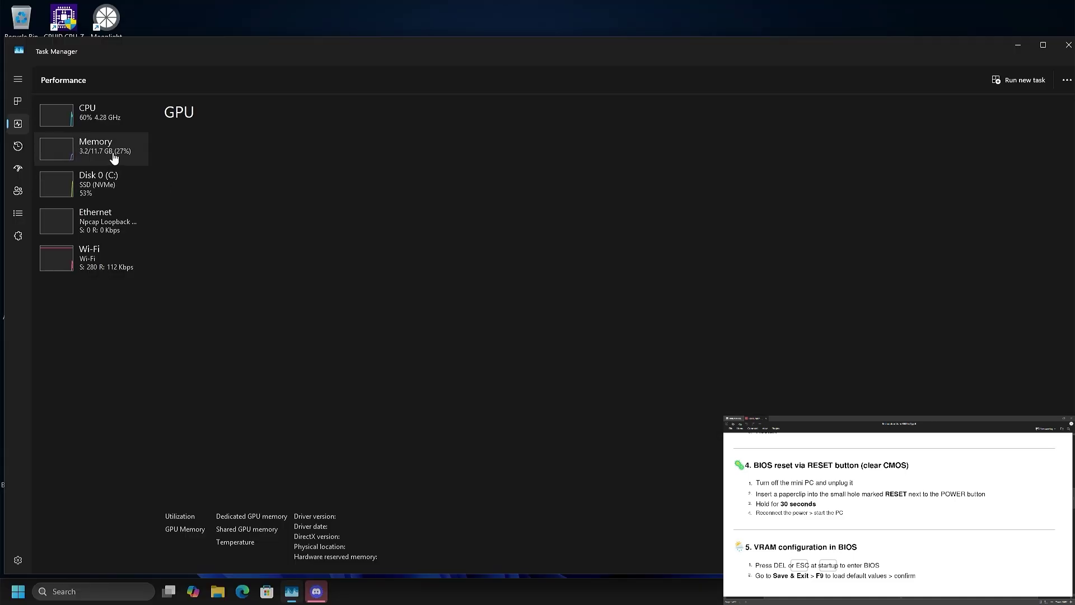
# View the Memory page in Task Manager's Performance tab, then close Task Manager.
pyautogui.click(116, 153)
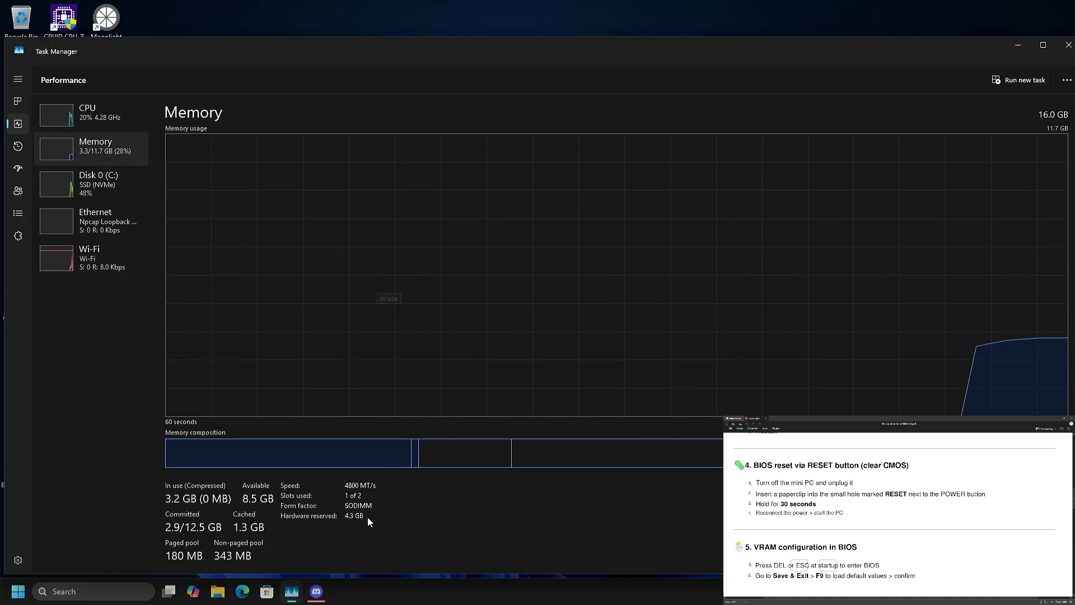
pyautogui.click(1068, 44)
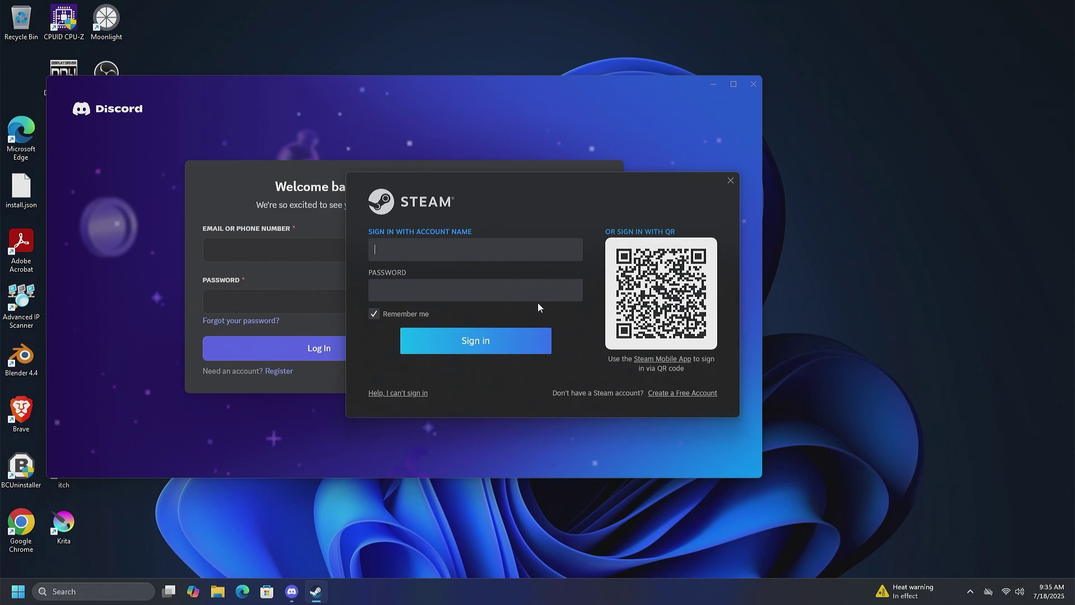
# Open Task Manager with Ctrl+Shift+Esc, check the Memory performance page, then minimize it.
pyautogui.press('super')
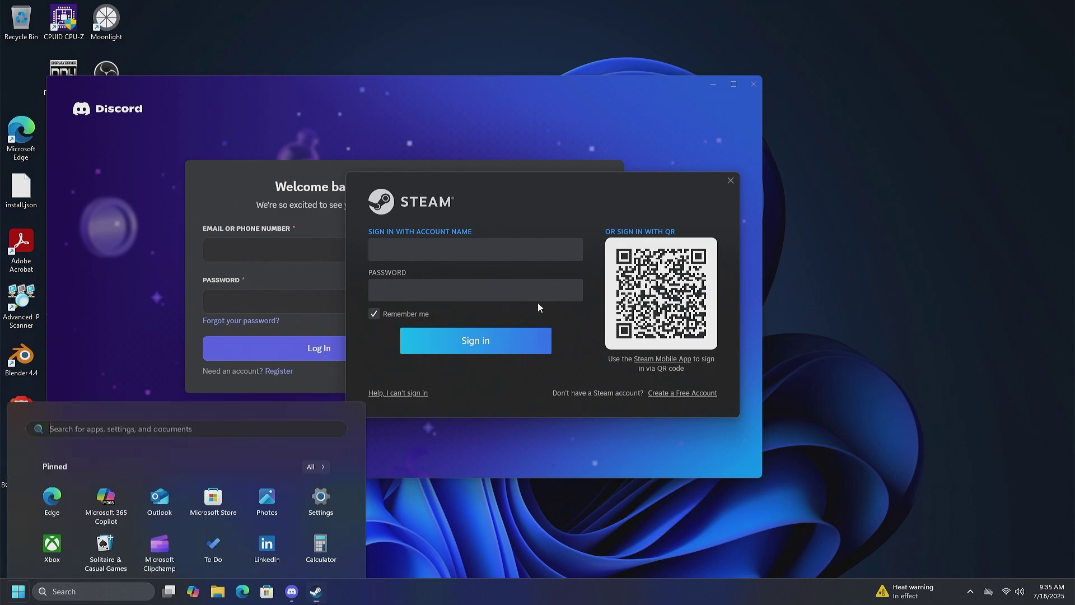
pyautogui.hotkey('ctrl', 'shift', 'Escape')
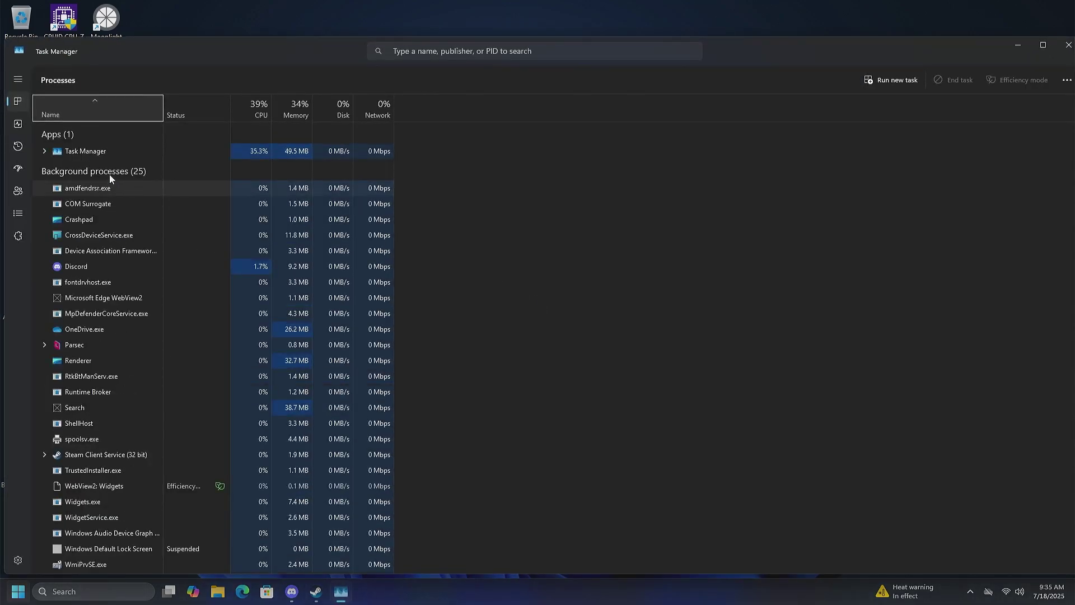
pyautogui.click(18, 124)
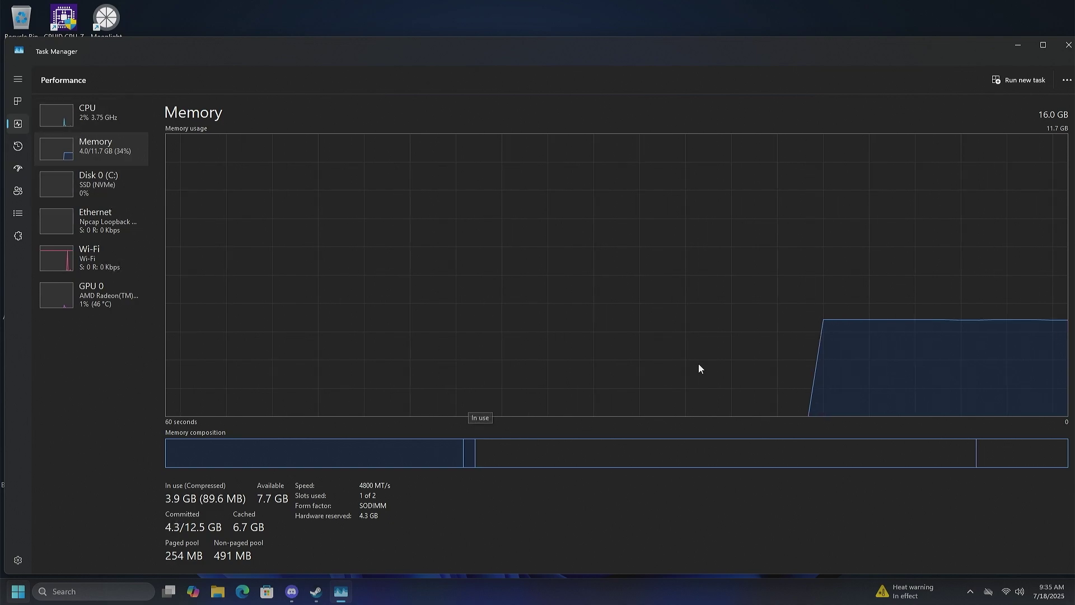
pyautogui.click(1013, 46)
# Close the Discord and Steam sign-in windows.
pyautogui.press('super')
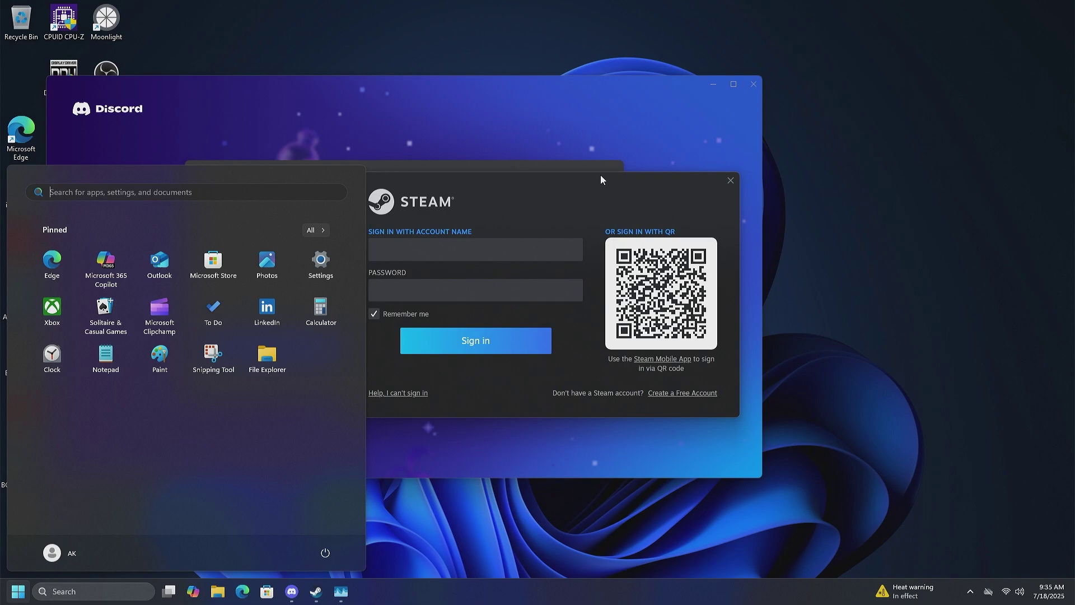
pyautogui.click(672, 90)
pyautogui.click(753, 84)
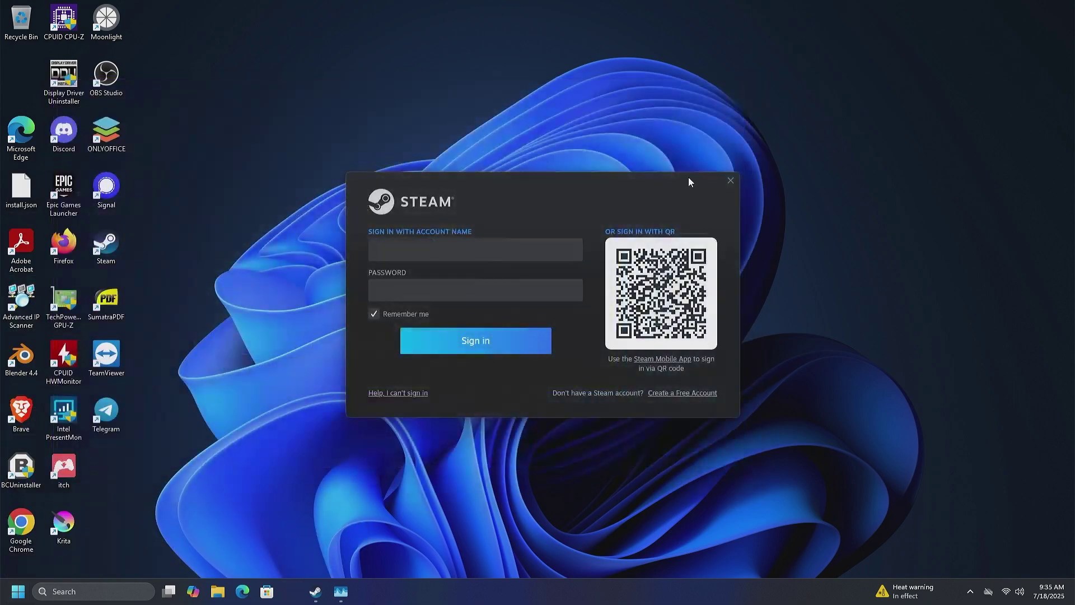
pyautogui.click(728, 187)
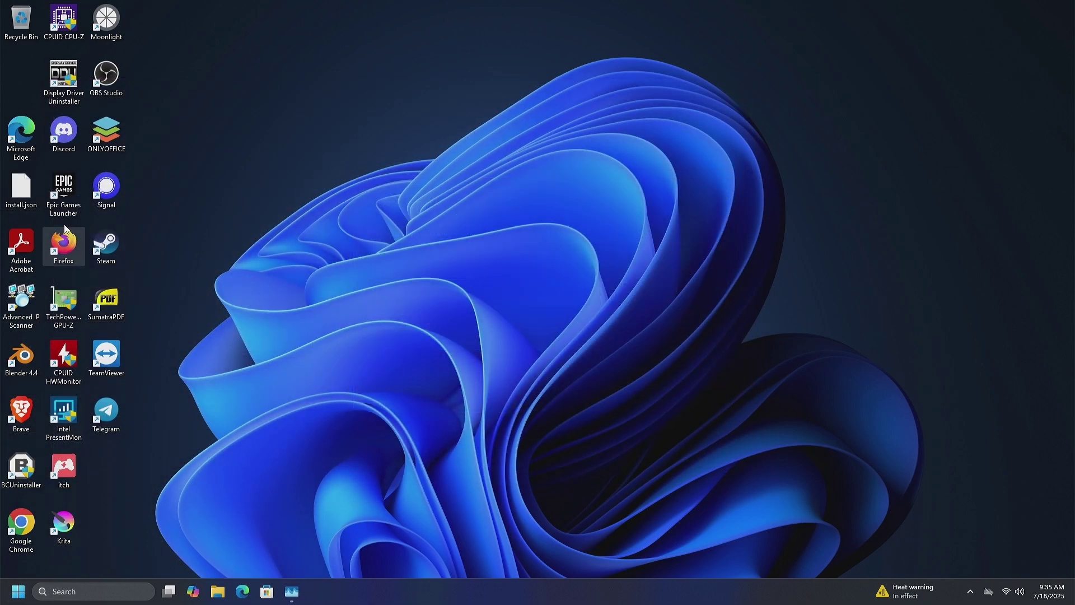
# Launch Brave from its desktop shortcut.
pyautogui.press('b')
pyautogui.press('c')
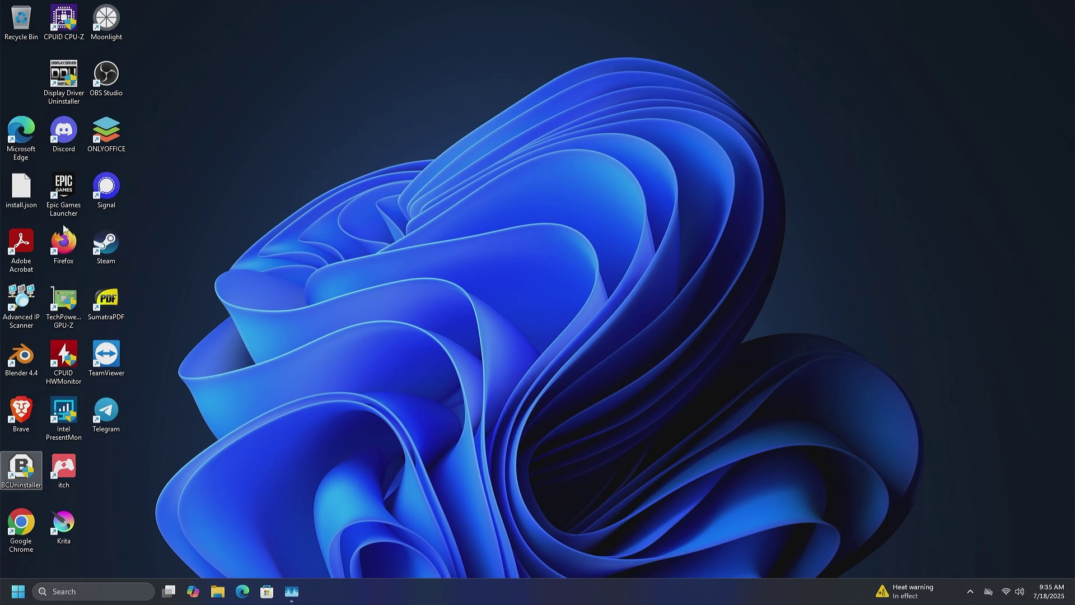
pyautogui.press('b')
pyautogui.press('Return')
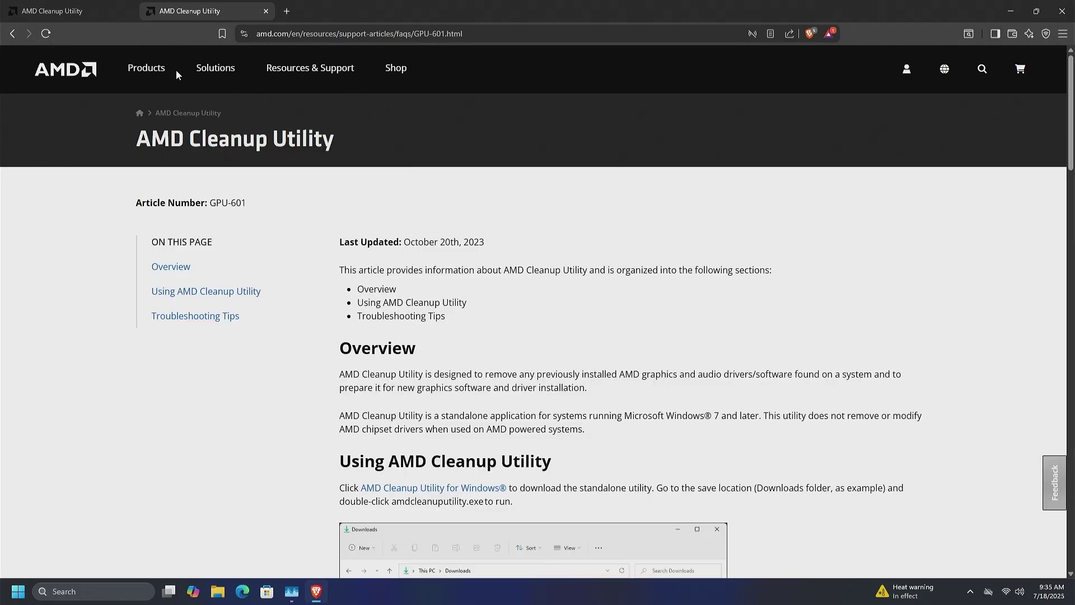
# Navigate AMD's website through Resources & Support to the drivers and support page.
pyautogui.click(219, 80)
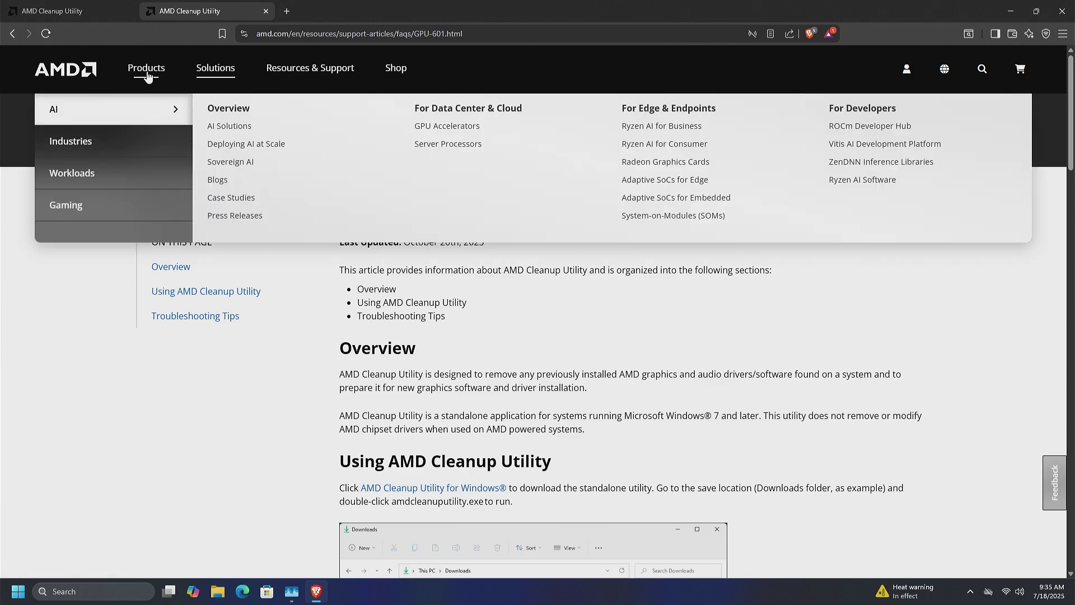
pyautogui.click(302, 71)
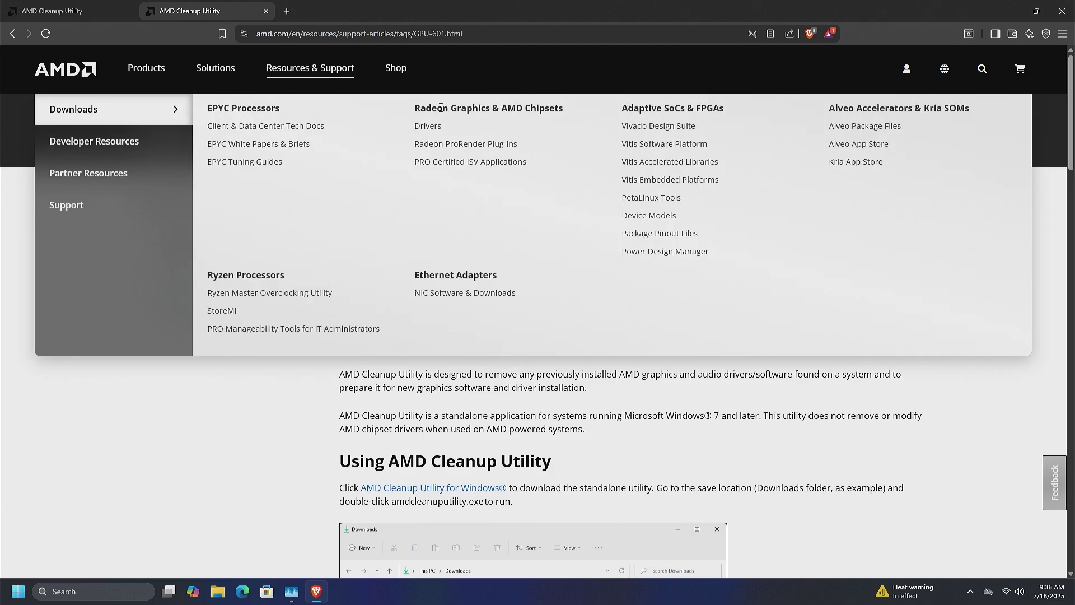
pyautogui.click(428, 127)
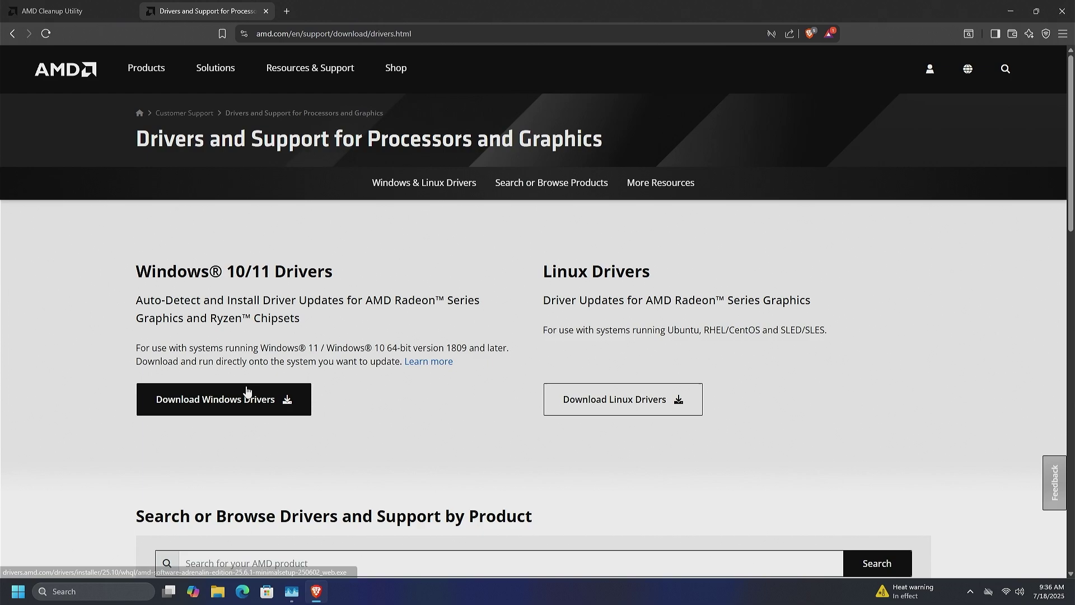
pyautogui.scroll(-7, 247, 390)
pyautogui.scroll(1, 231, 367)
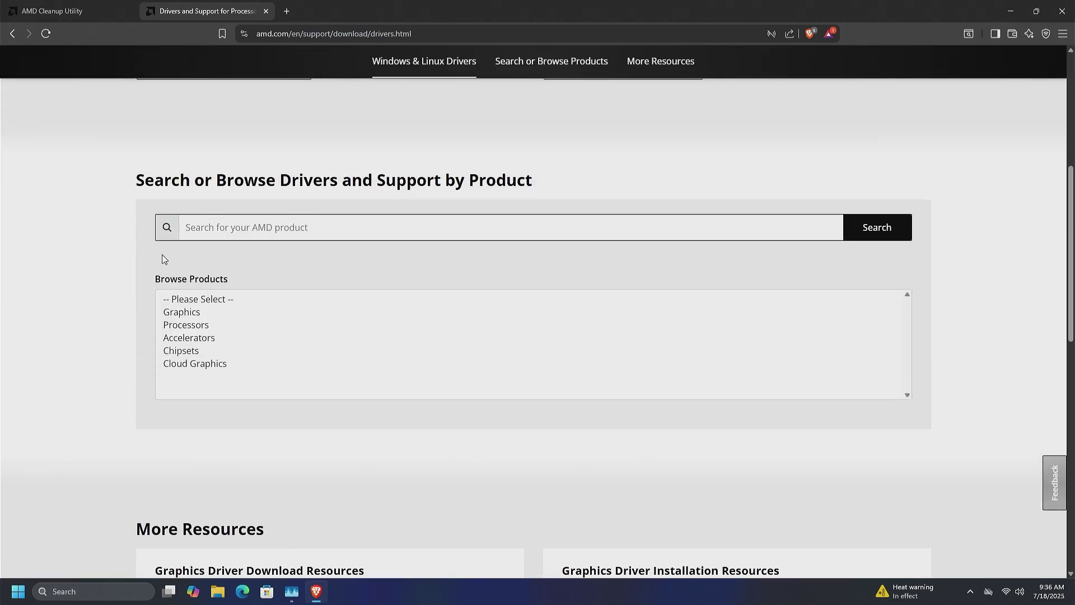
pyautogui.scroll(2, 162, 258)
# Download and save the Windows driver installer, check its progress, then close Brave.
pyautogui.click(196, 185)
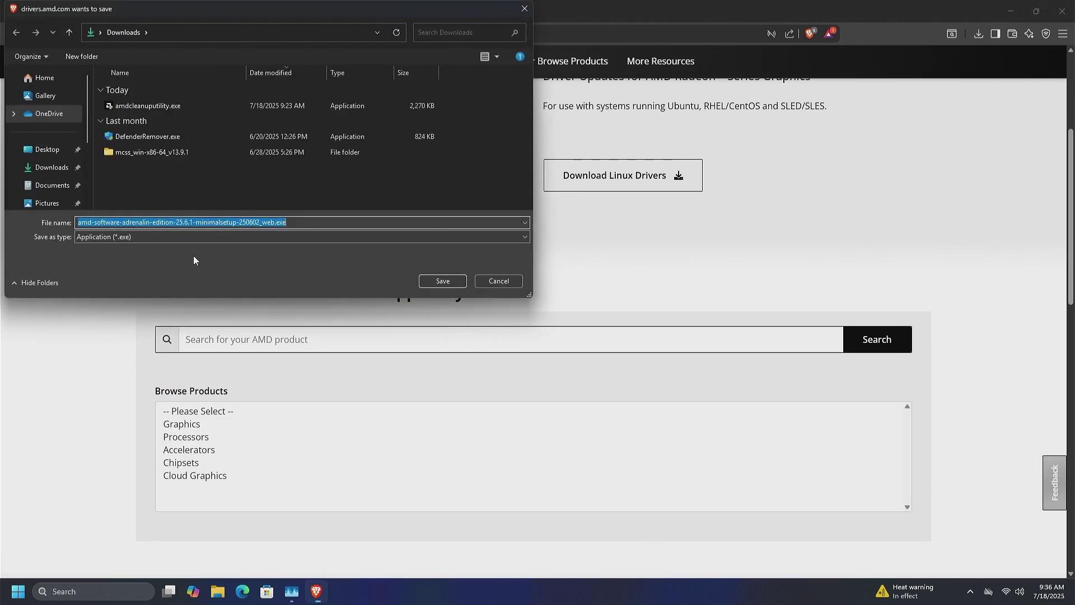
pyautogui.click(453, 282)
pyautogui.scroll(3, 610, 230)
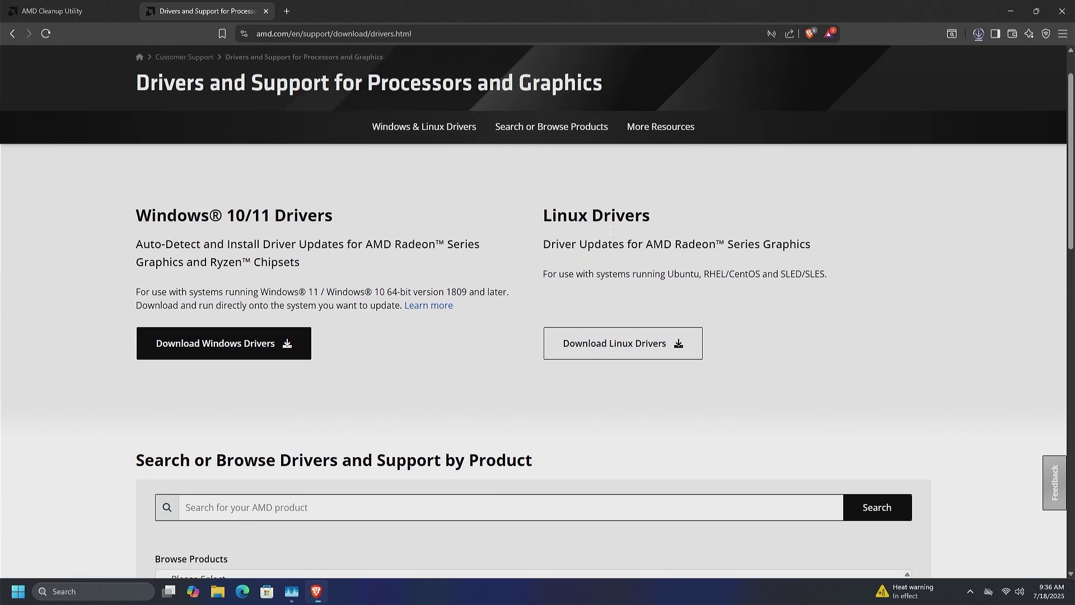
pyautogui.click(984, 37)
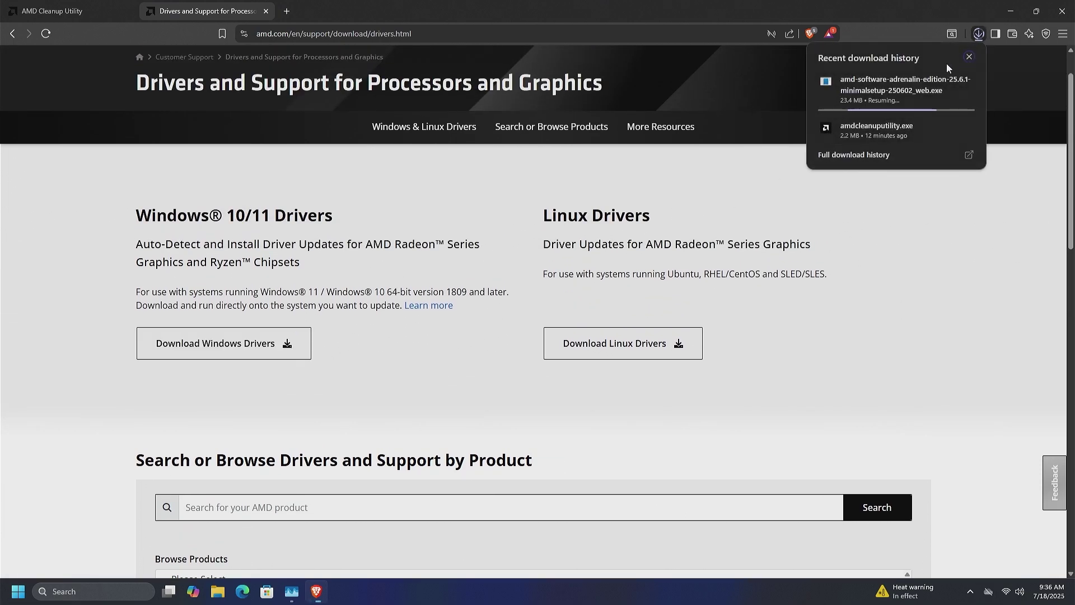
pyautogui.click(1062, 12)
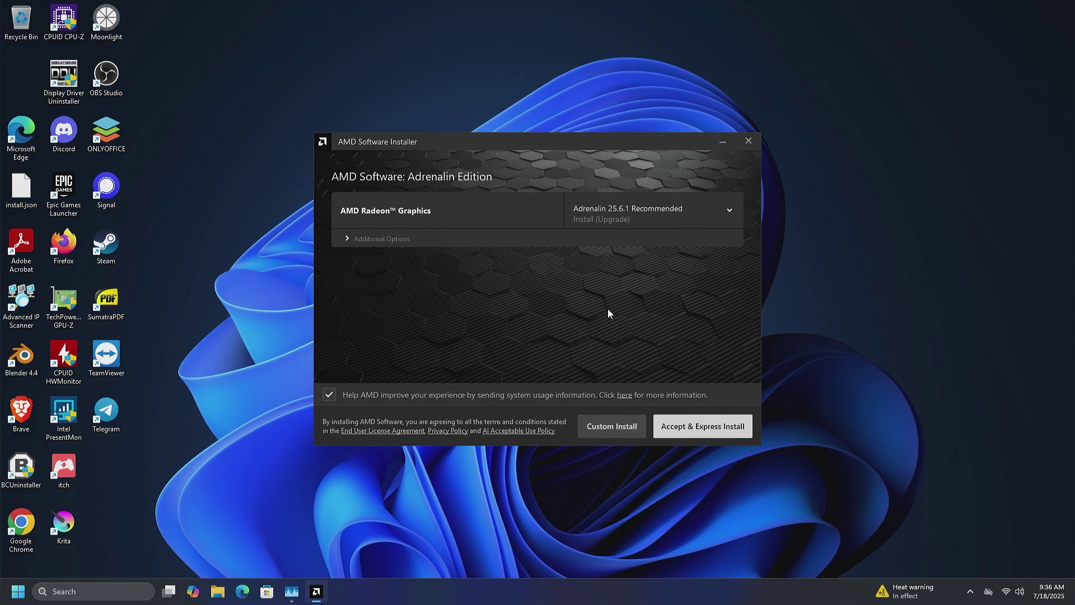
# Under Additional Options, set Software Type to Driver Only and accept to install Adrenalin 25.6.1.
pyautogui.click(441, 244)
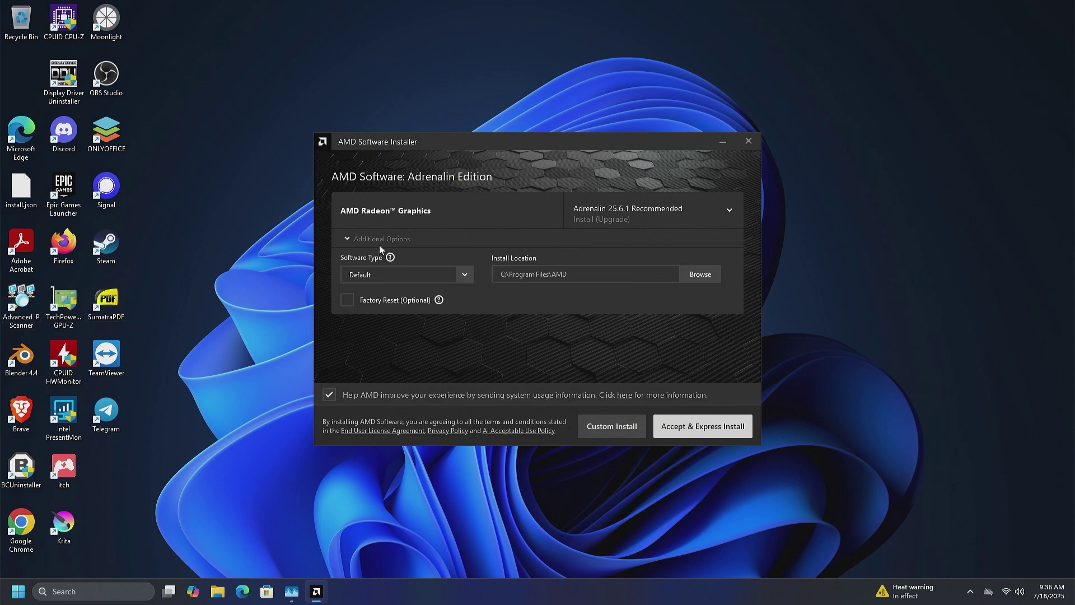
pyautogui.click(410, 273)
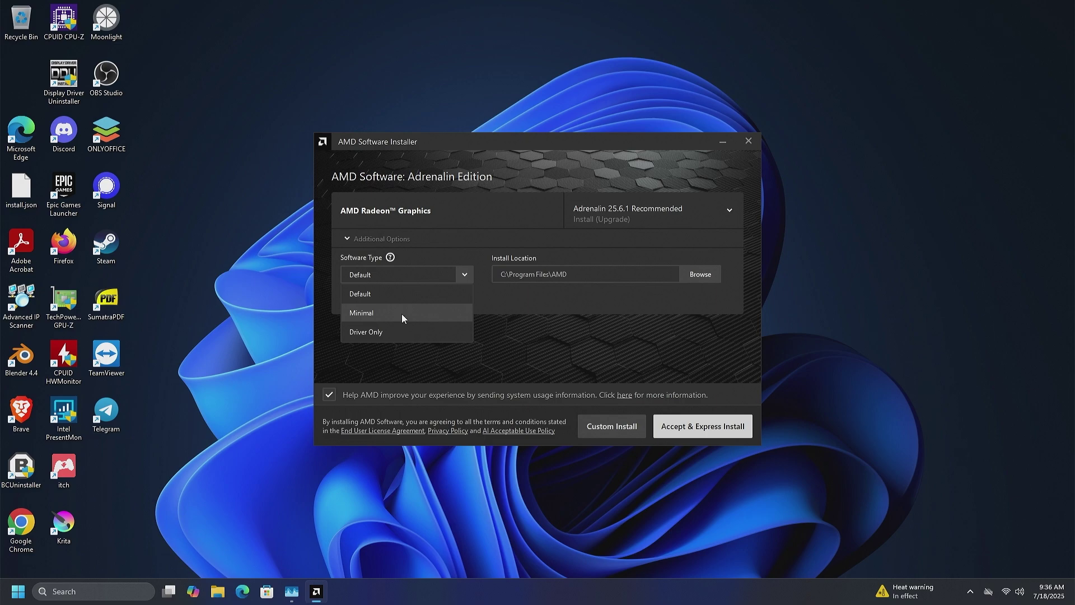
pyautogui.click(402, 312)
pyautogui.click(418, 272)
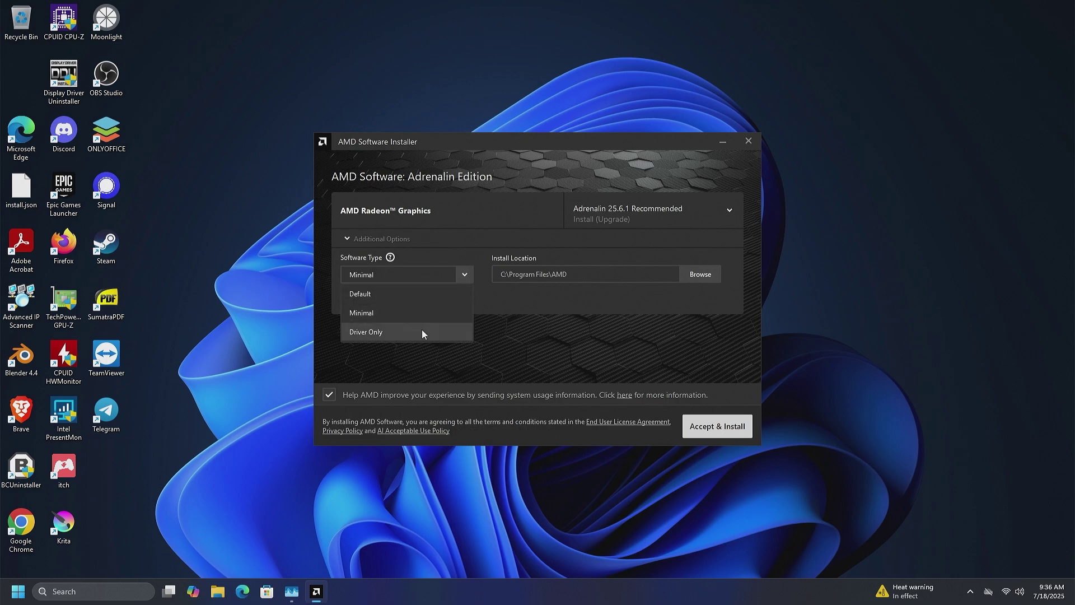
pyautogui.click(421, 332)
pyautogui.click(424, 274)
pyautogui.click(417, 317)
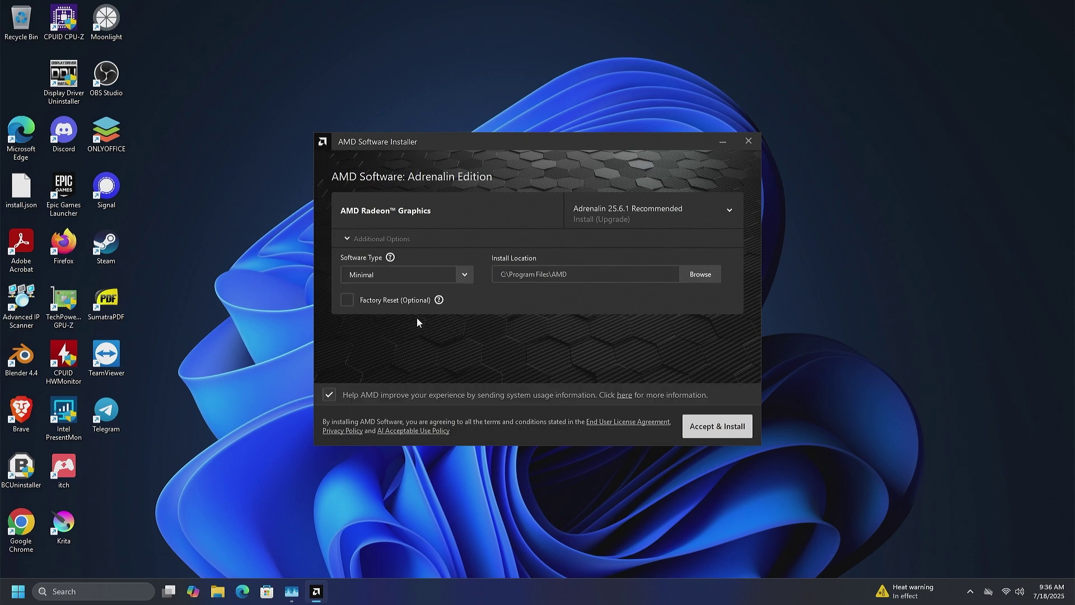
pyautogui.click(425, 273)
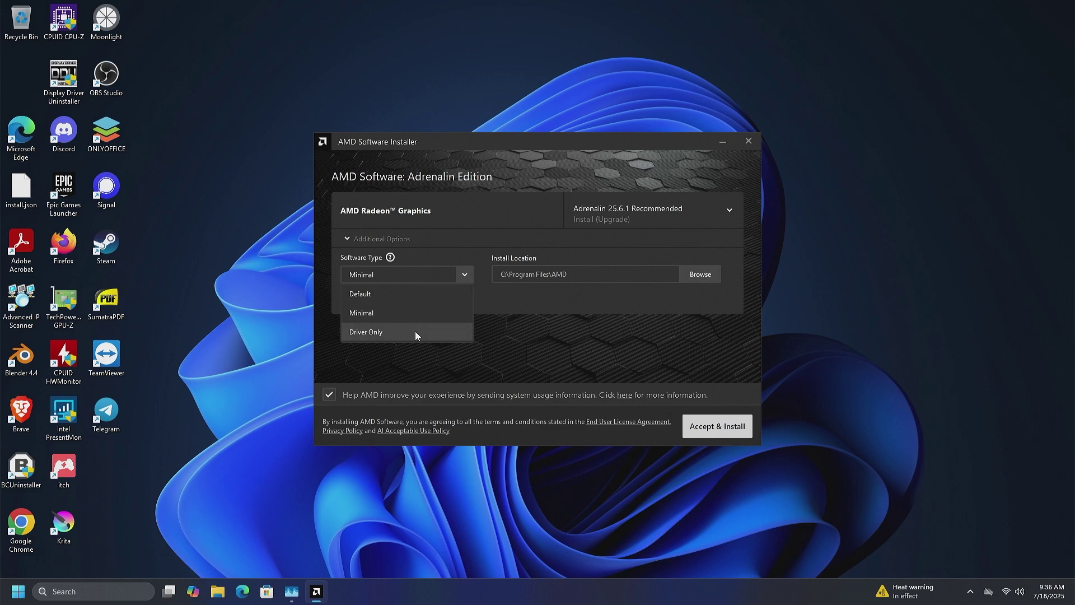
pyautogui.click(415, 334)
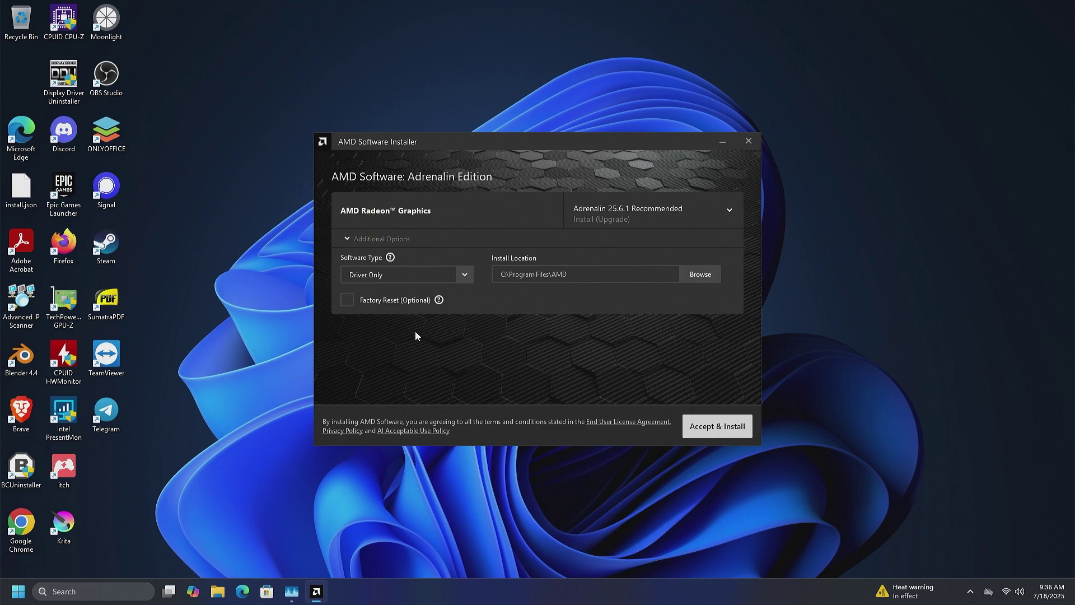
pyautogui.click(396, 273)
pyautogui.click(374, 333)
pyautogui.press('Return')
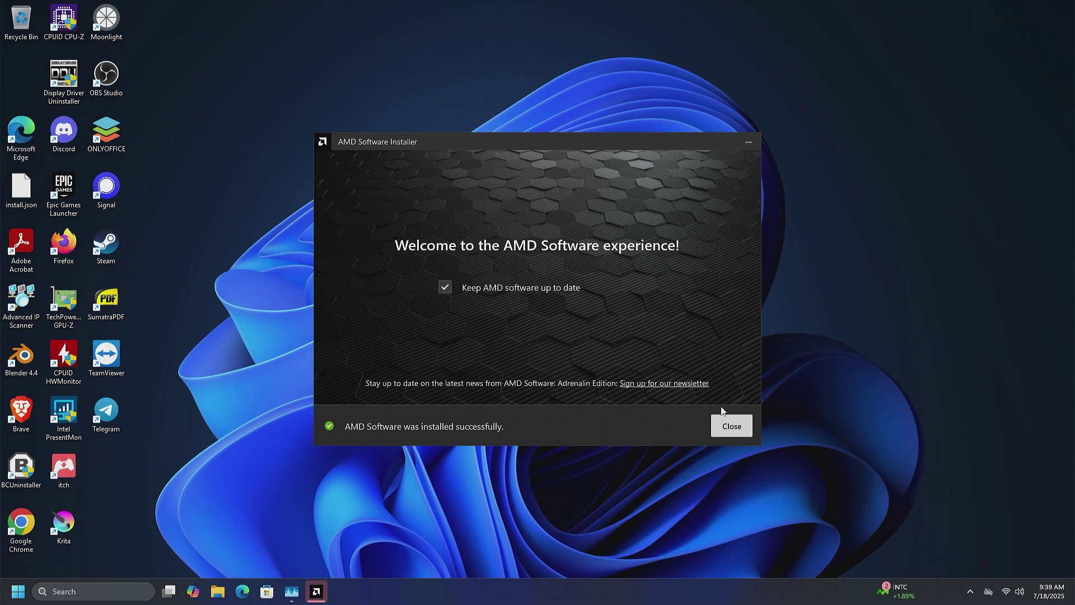
# Close the installer and confirm in AMD Install Manager that Adrenalin Edition 25.6.1 is installed.
pyautogui.click(728, 425)
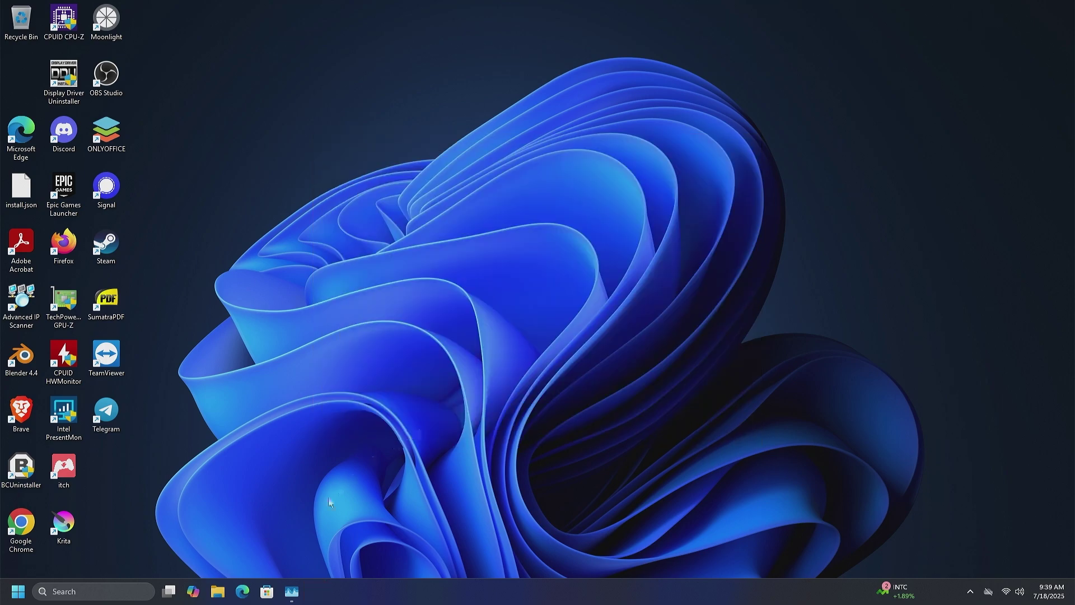
pyautogui.click(18, 591)
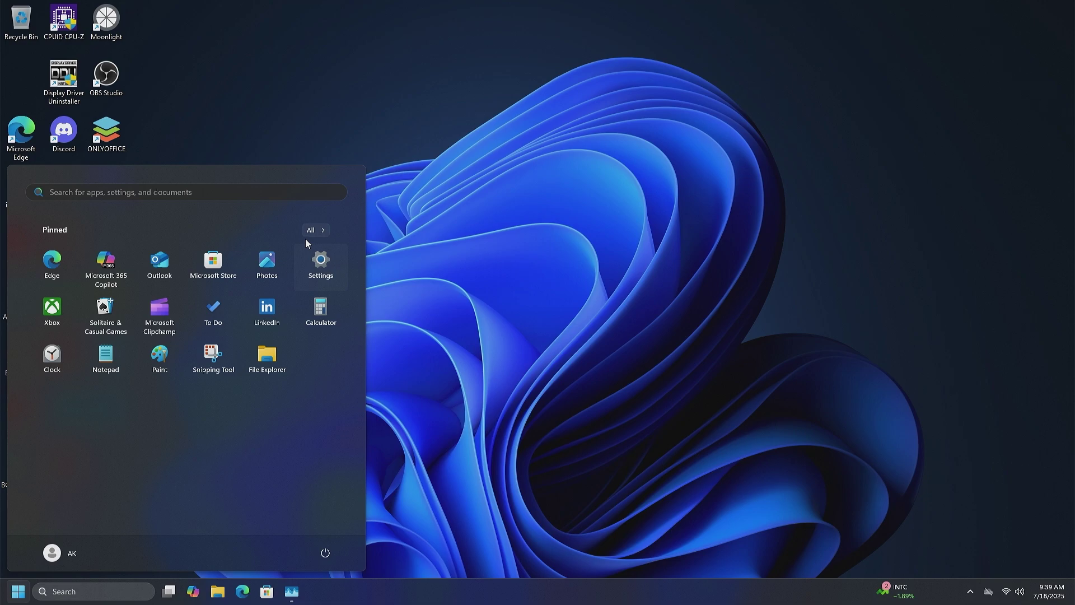
pyautogui.write('amd')
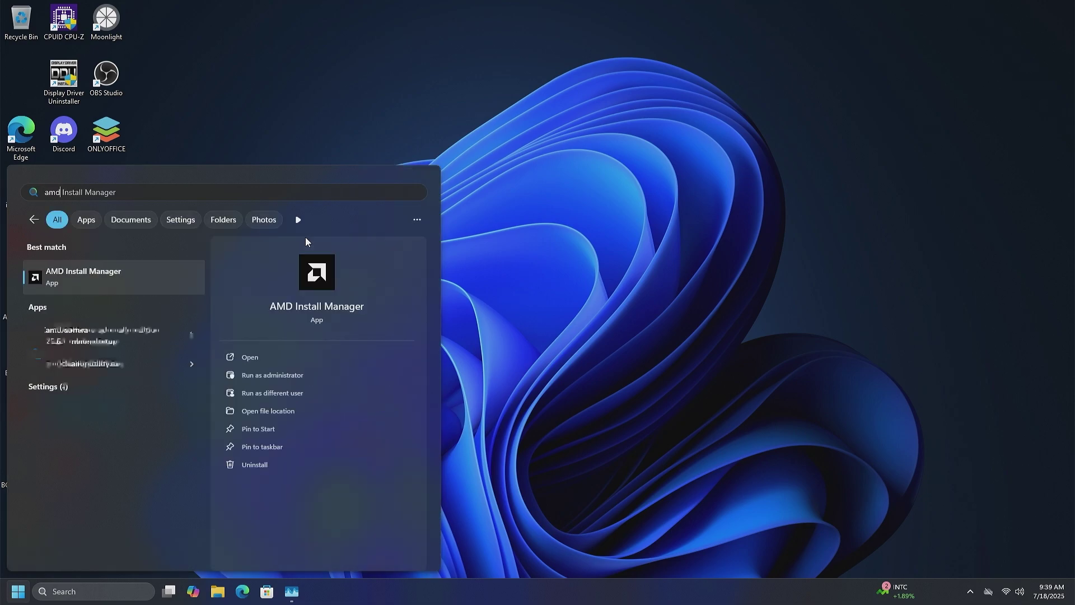
pyautogui.press('Return')
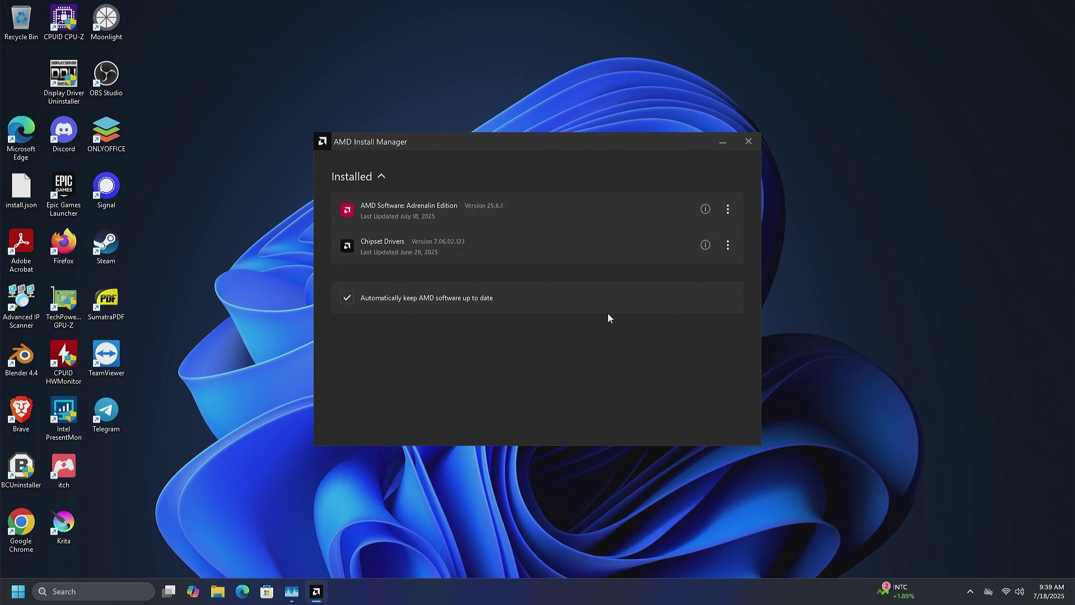
pyautogui.click(749, 141)
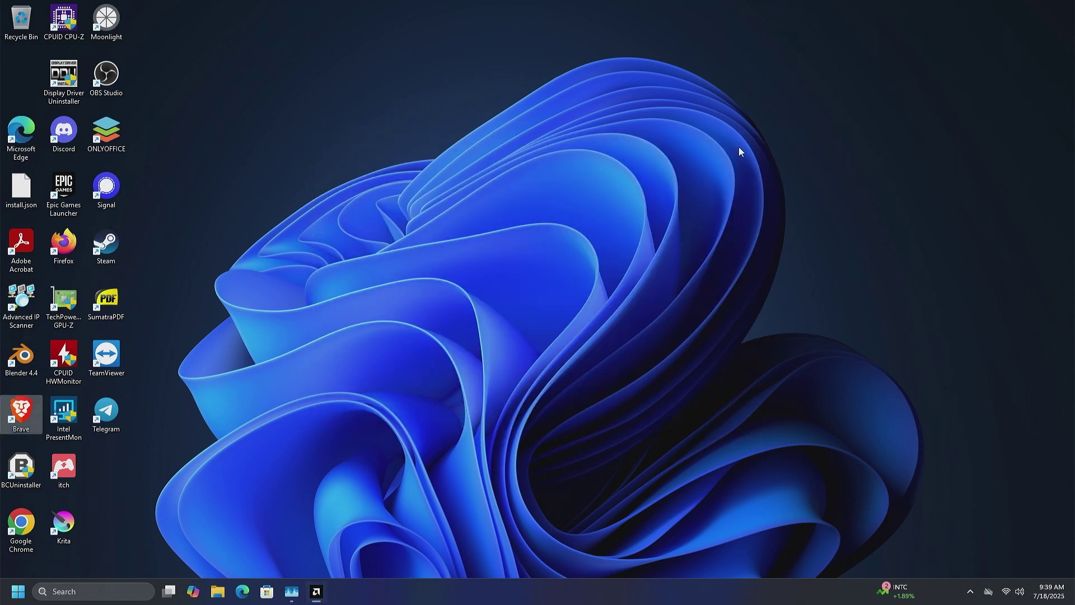
# Restart the computer from the Start menu's power options.
pyautogui.press('super')
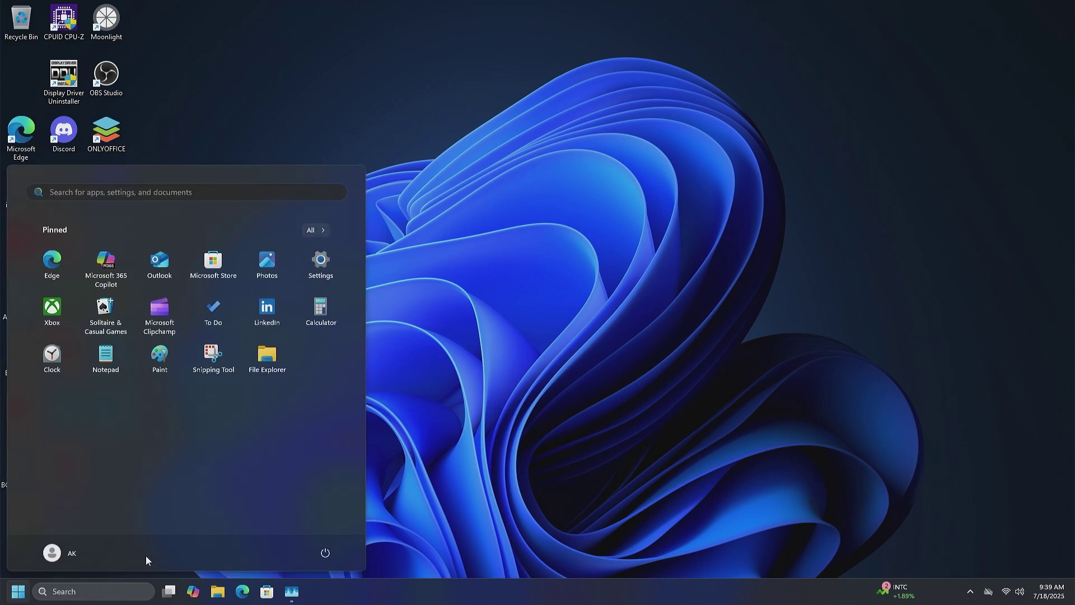
pyautogui.click(327, 553)
pyautogui.click(327, 531)
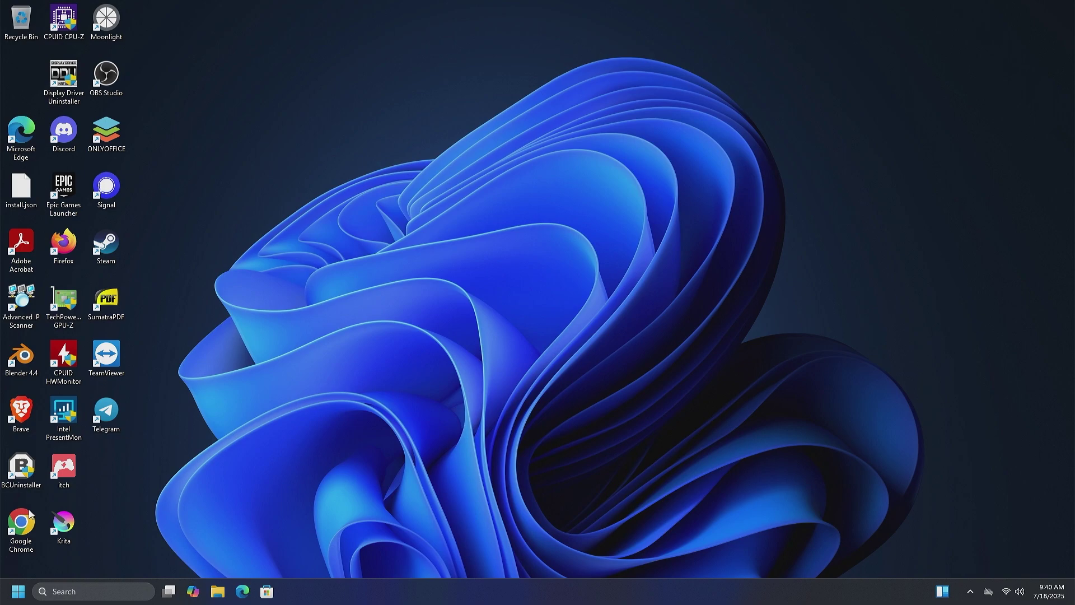
# In Task Manager's Performance view, confirm GPU 0 shows 4.0 GB dedicated memory, then close it.
pyautogui.rightClick(19, 592)
pyautogui.click(29, 455)
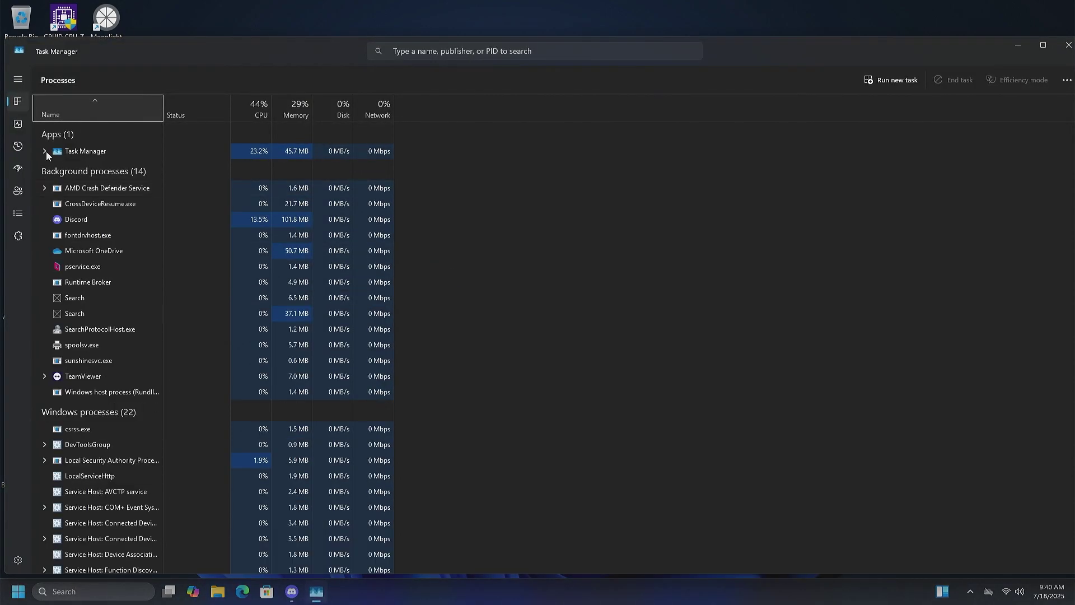
pyautogui.click(19, 127)
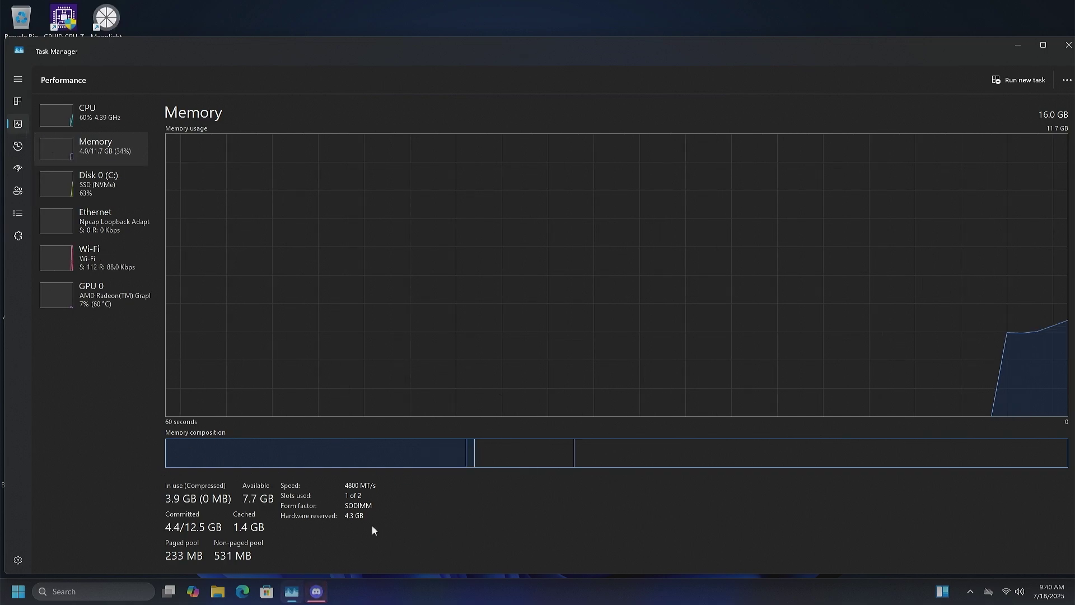
pyautogui.click(62, 178)
pyautogui.click(88, 231)
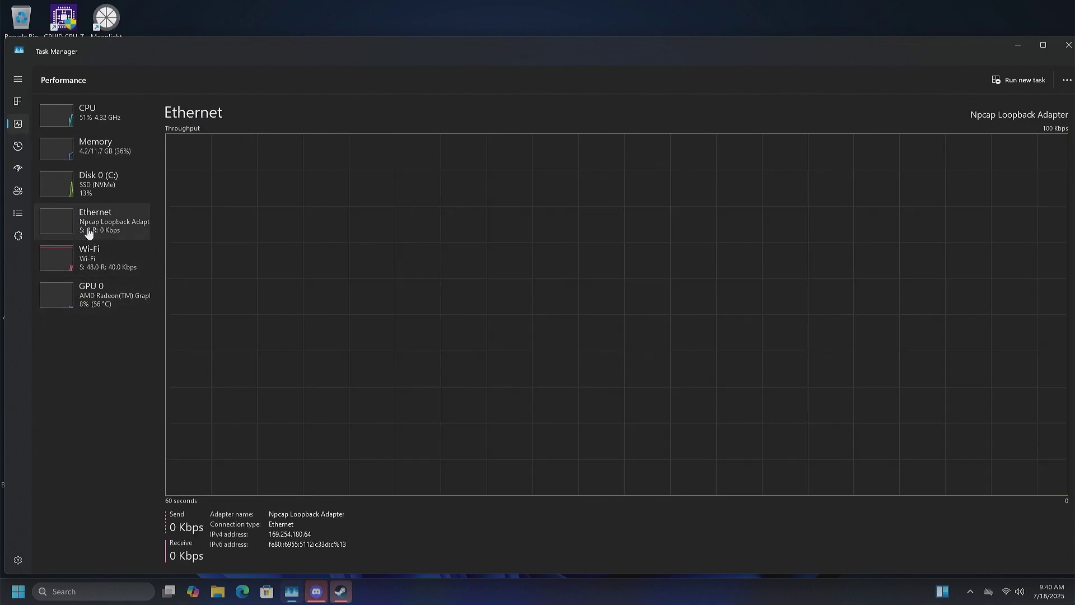
pyautogui.click(96, 181)
pyautogui.click(101, 263)
pyautogui.click(102, 309)
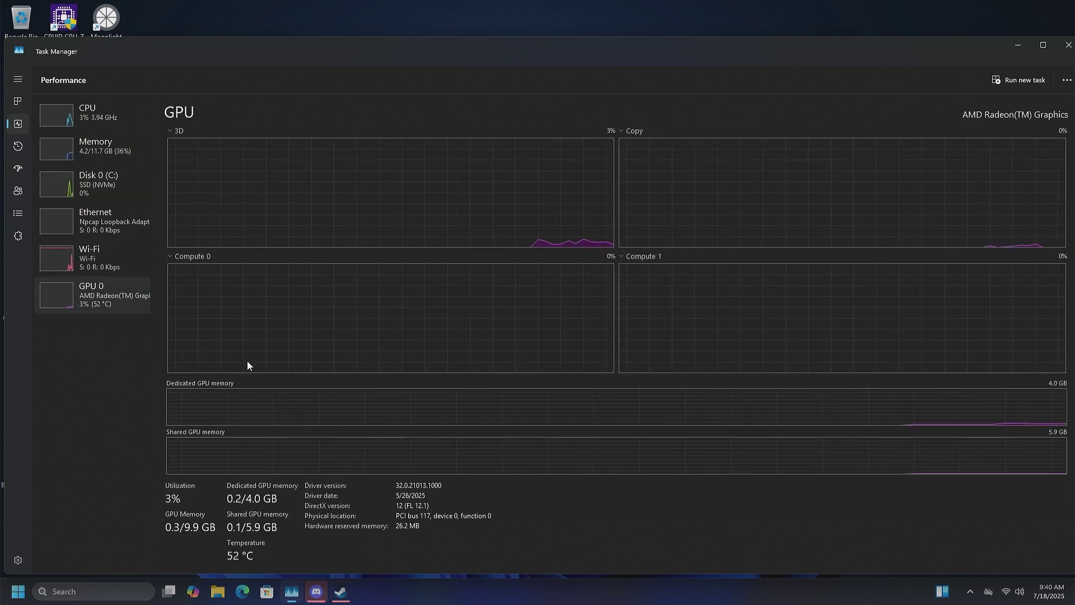
pyautogui.click(1058, 45)
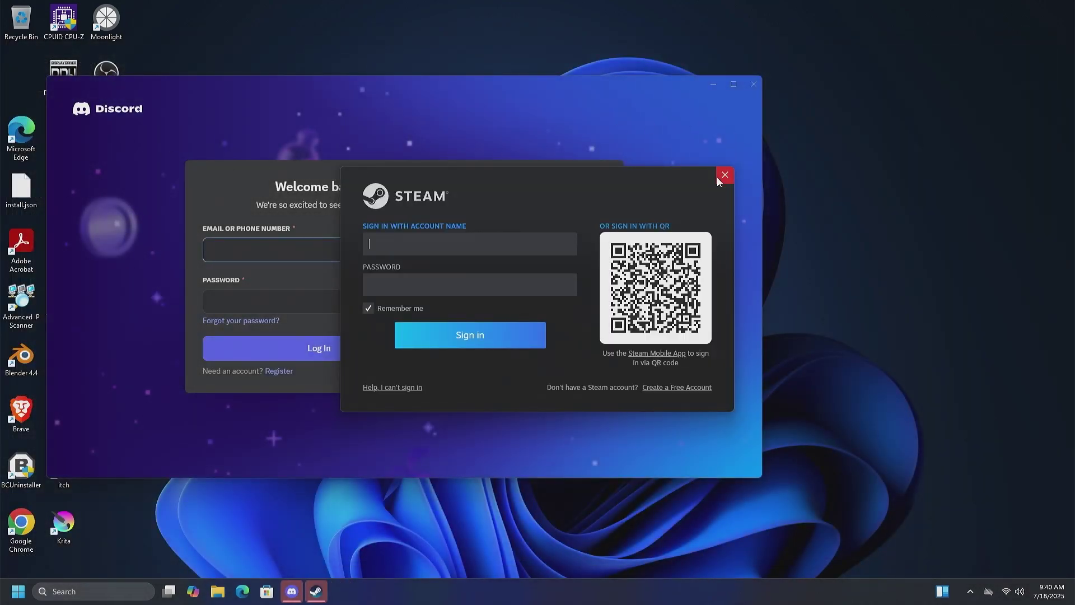
# Close the Discord window and the Steam sign-in dialog.
pyautogui.click(742, 98)
pyautogui.click(753, 84)
pyautogui.click(724, 175)
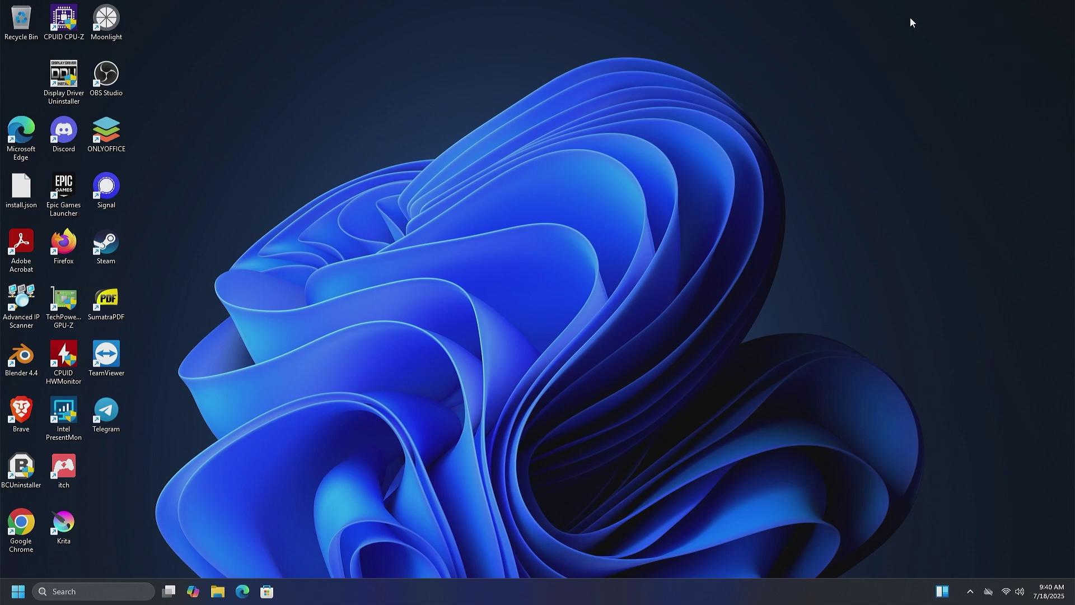
pyautogui.moveTo(877, 51); pyautogui.dragTo(754, 138)
pyautogui.moveTo(931, 71); pyautogui.dragTo(314, 437)
pyautogui.moveTo(253, 473); pyautogui.dragTo(1033, 55)
pyautogui.moveTo(1038, 49); pyautogui.dragTo(806, 548)
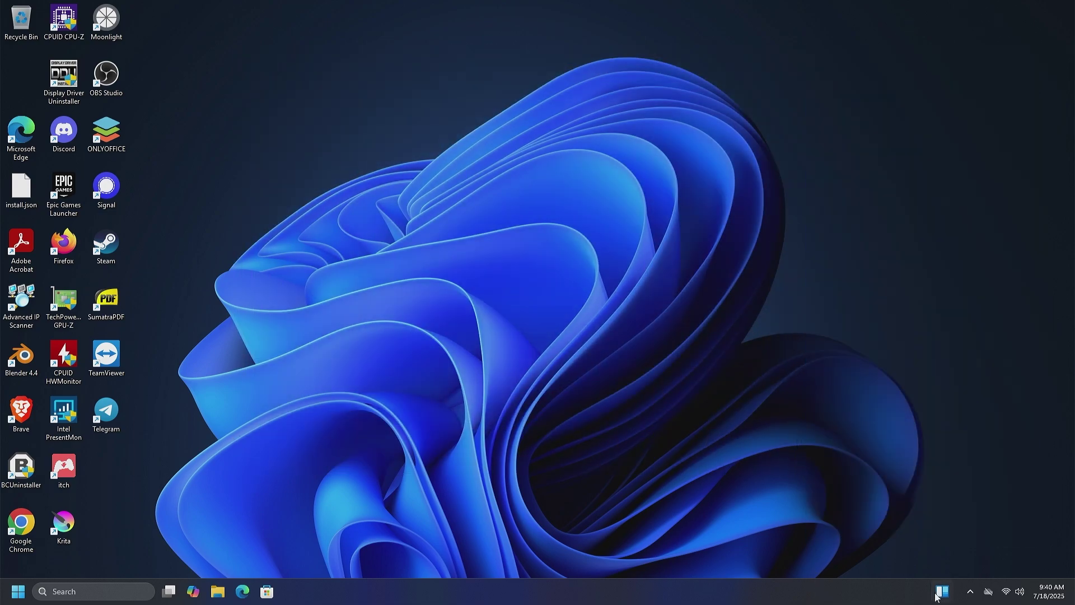
# Check the hidden tray icons in the taskbar.
pyautogui.click(969, 591)
pyautogui.click(969, 591)
pyautogui.click(969, 591)
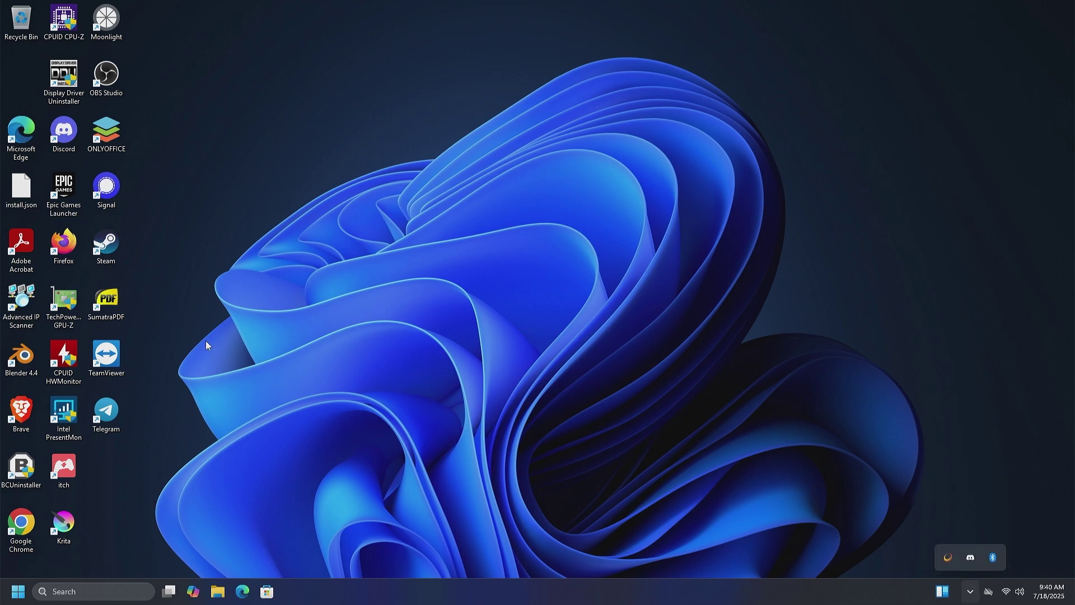
pyautogui.moveTo(314, 341); pyautogui.dragTo(994, 23)
pyautogui.moveTo(1036, 3); pyautogui.dragTo(170, 558)
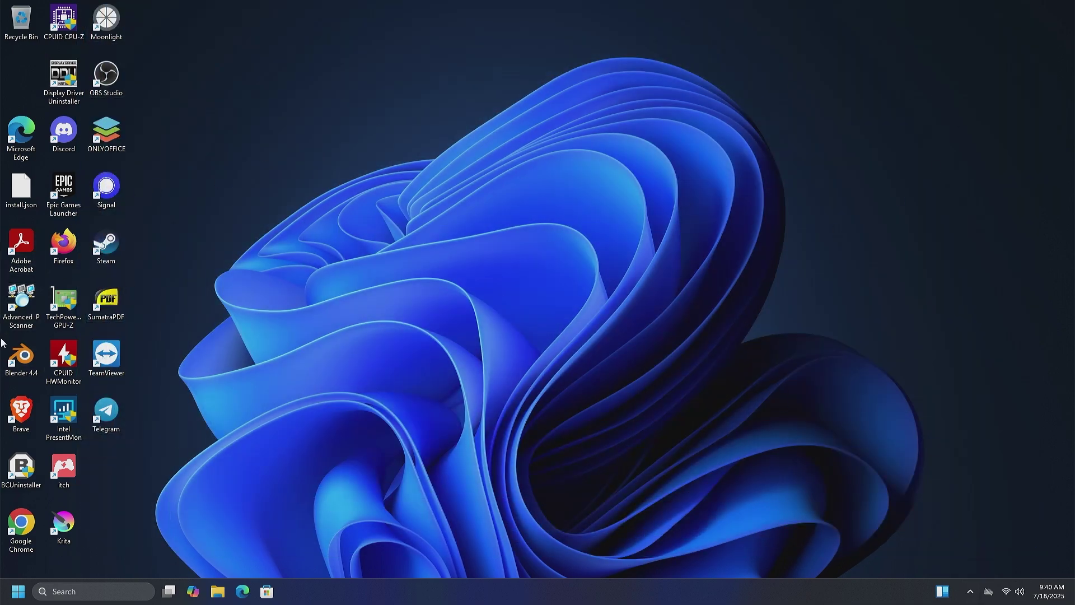